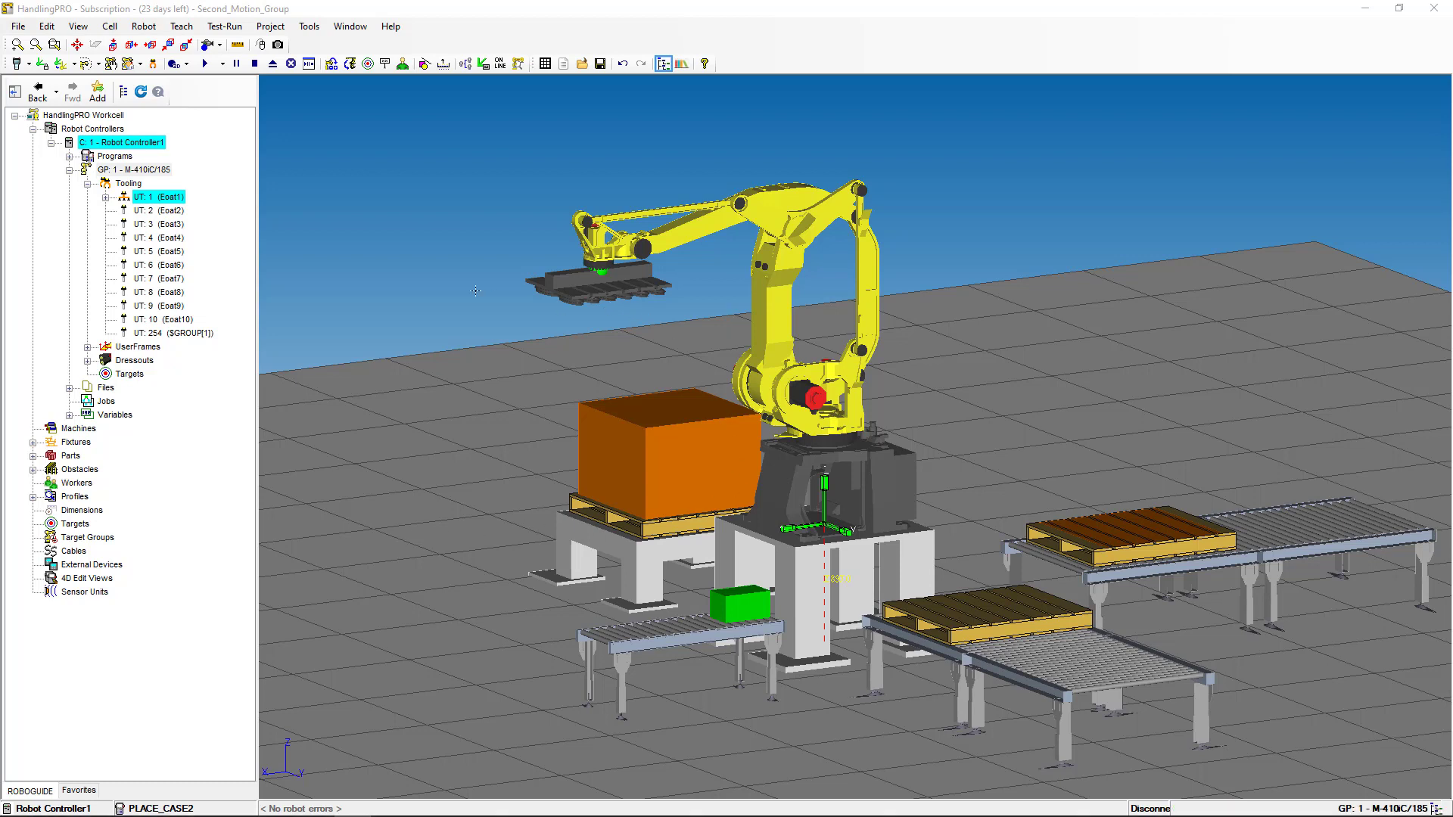
# - Switch the M-410iC/185 robot's active tooling from Eoat1 to Eoat2 (UT 2)
pyautogui.click(155, 200)
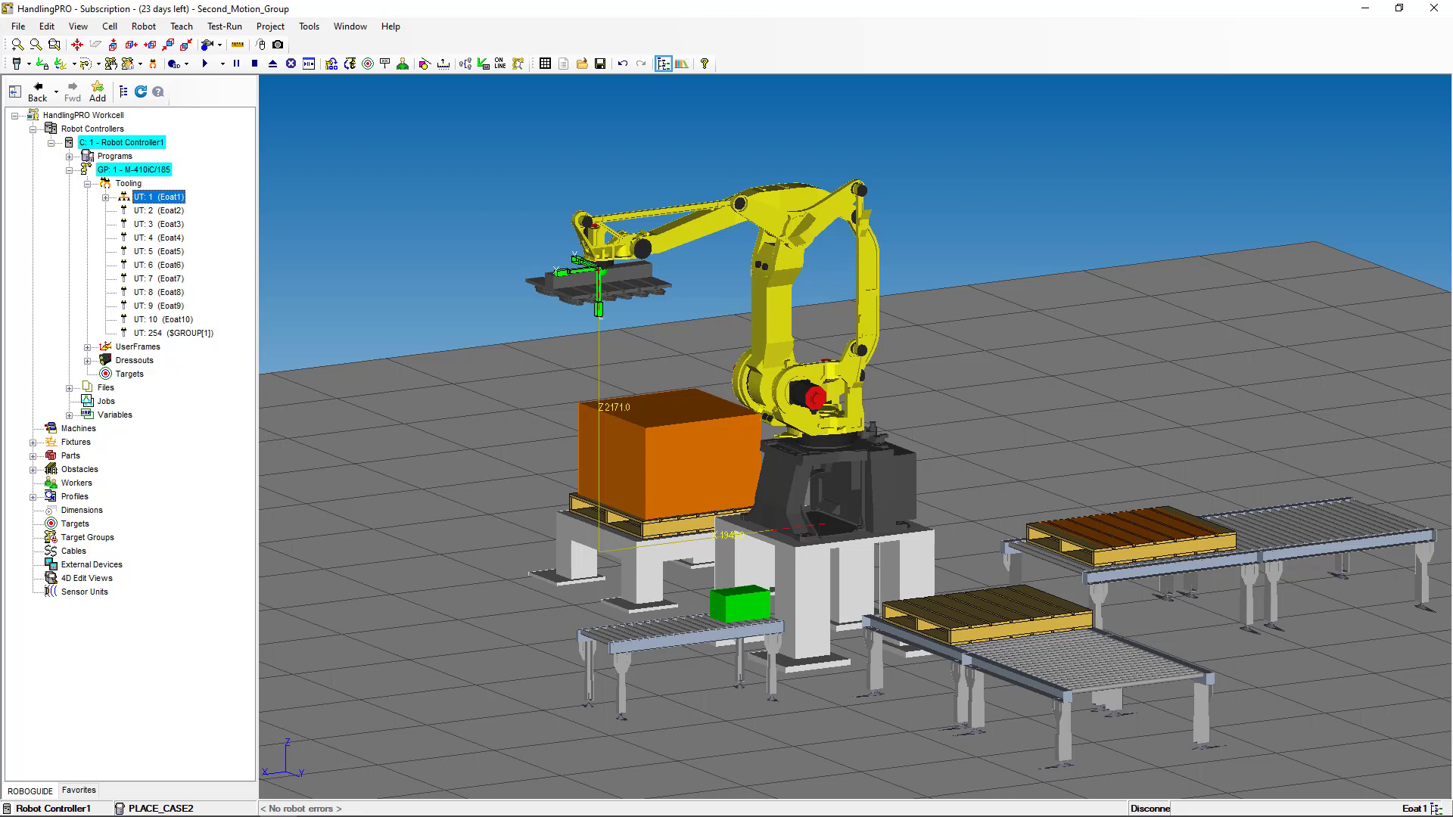
pyautogui.click(156, 212)
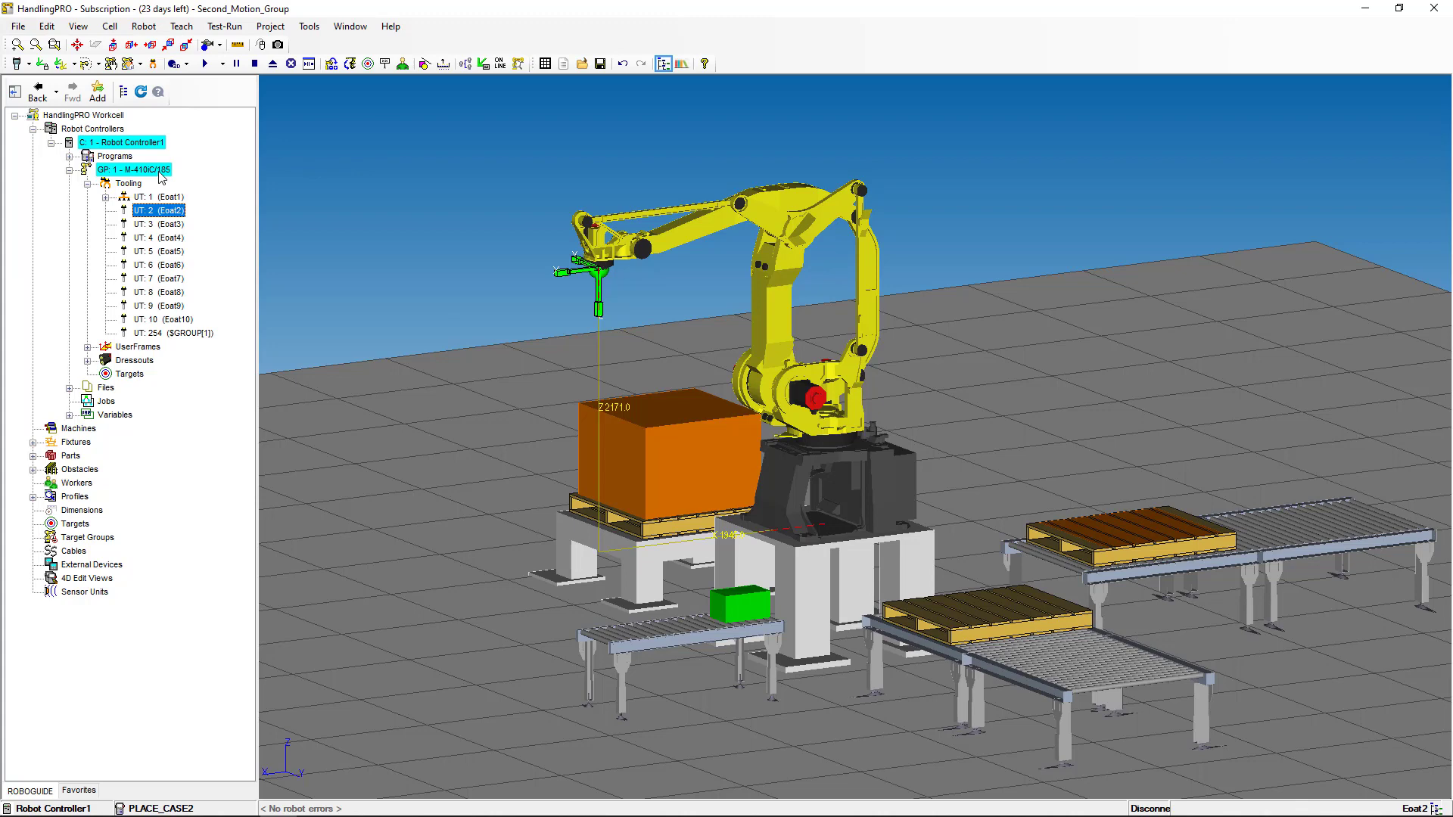
pyautogui.click(160, 174)
# - From the GP: 1 - M-410iC/185 properties, start Serialize Robot and accept the warning
pyautogui.rightClick(160, 176)
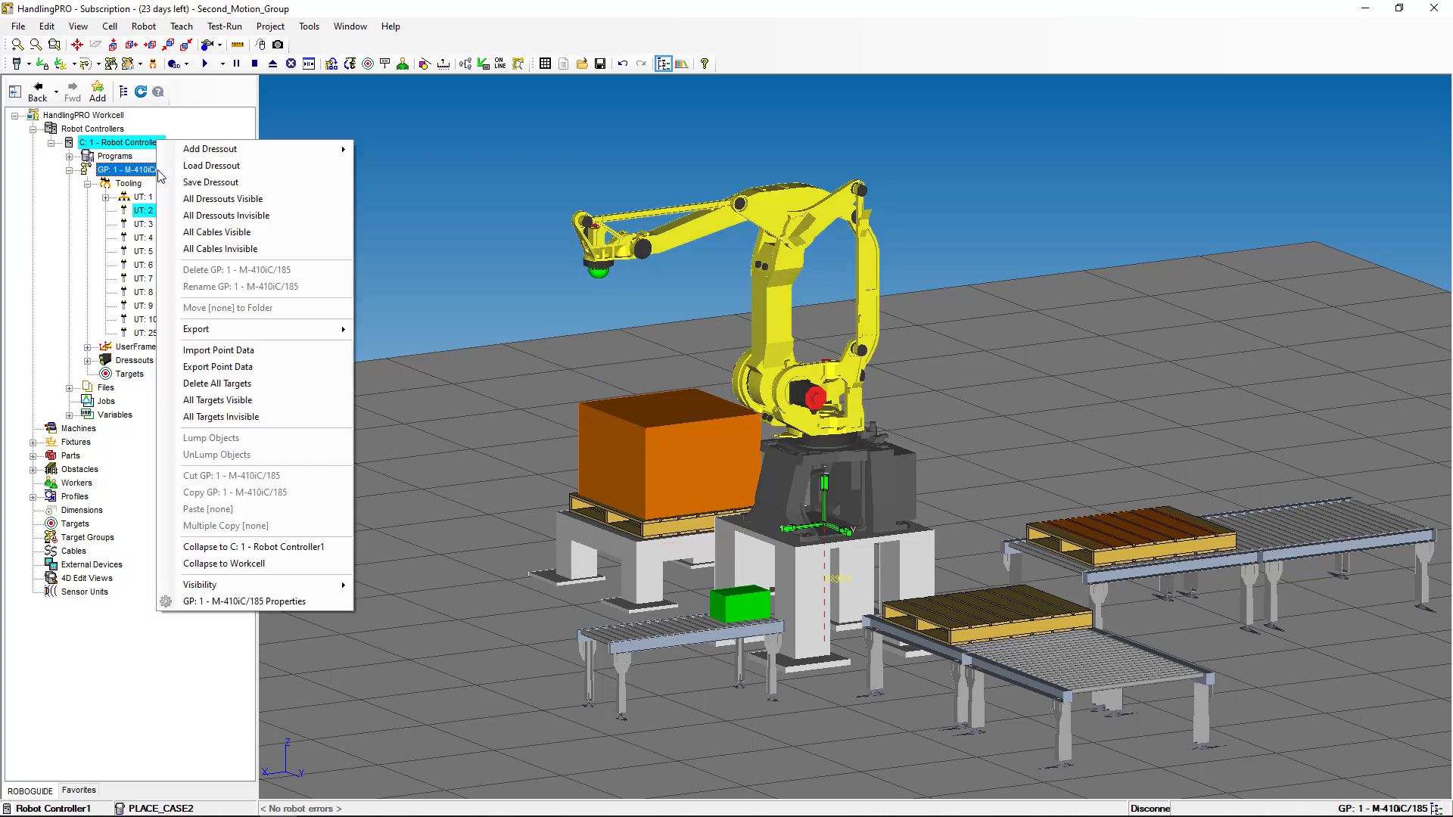
pyautogui.click(274, 602)
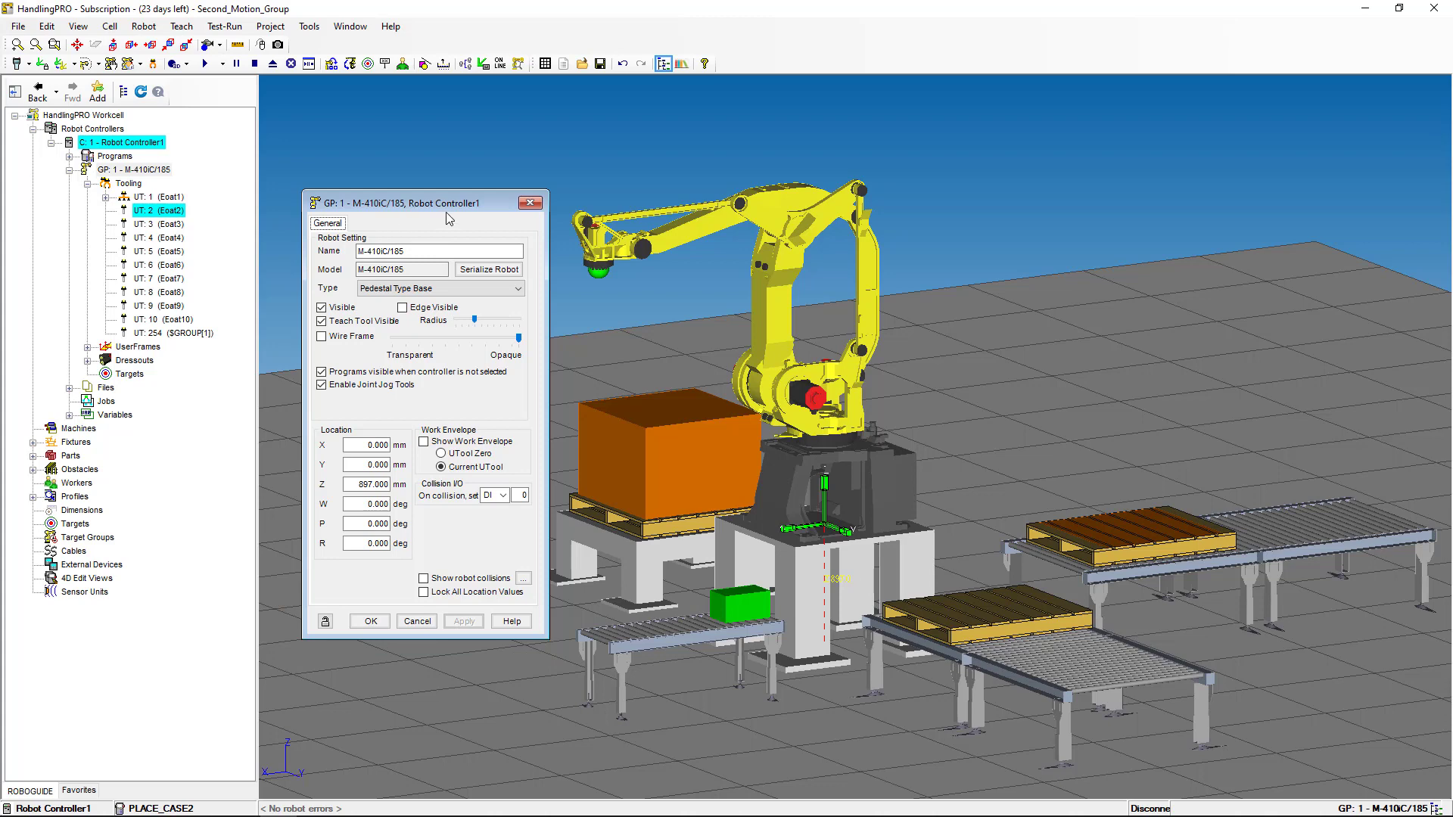
pyautogui.click(504, 272)
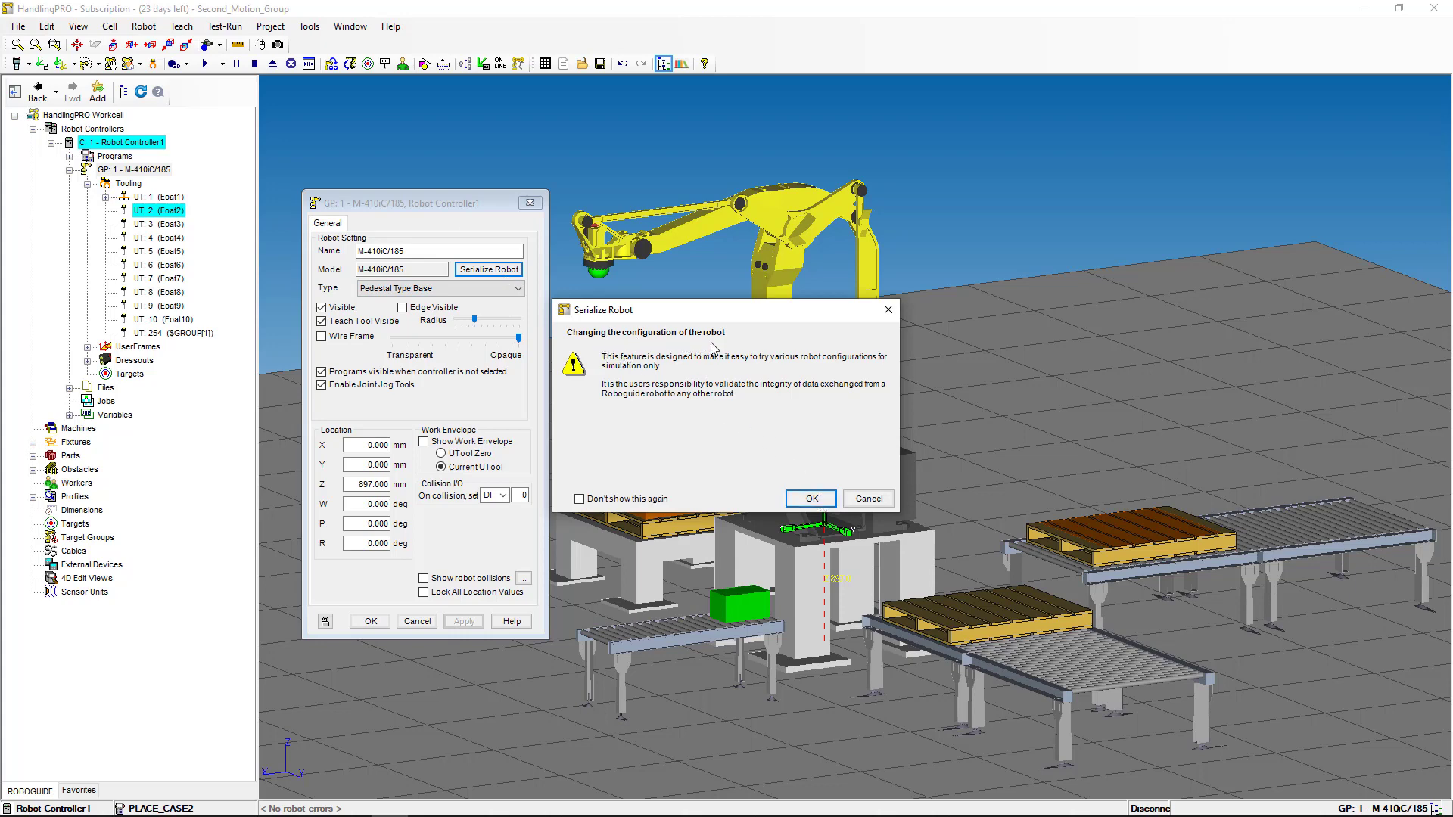
pyautogui.click(808, 499)
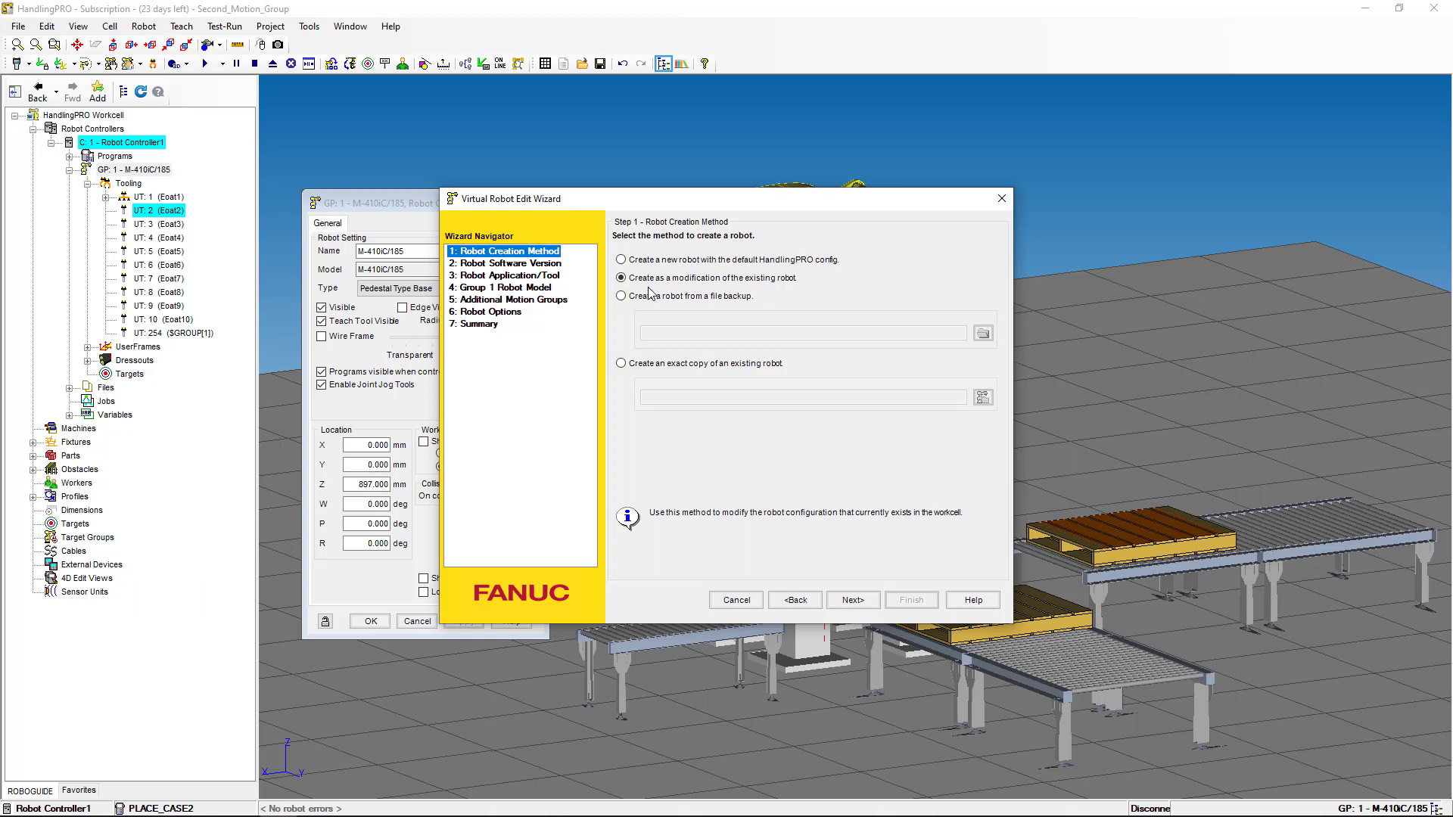
# - In Additional Motion Groups, sort by order number and assign H874 General Positioner to group 2
pyautogui.click(538, 301)
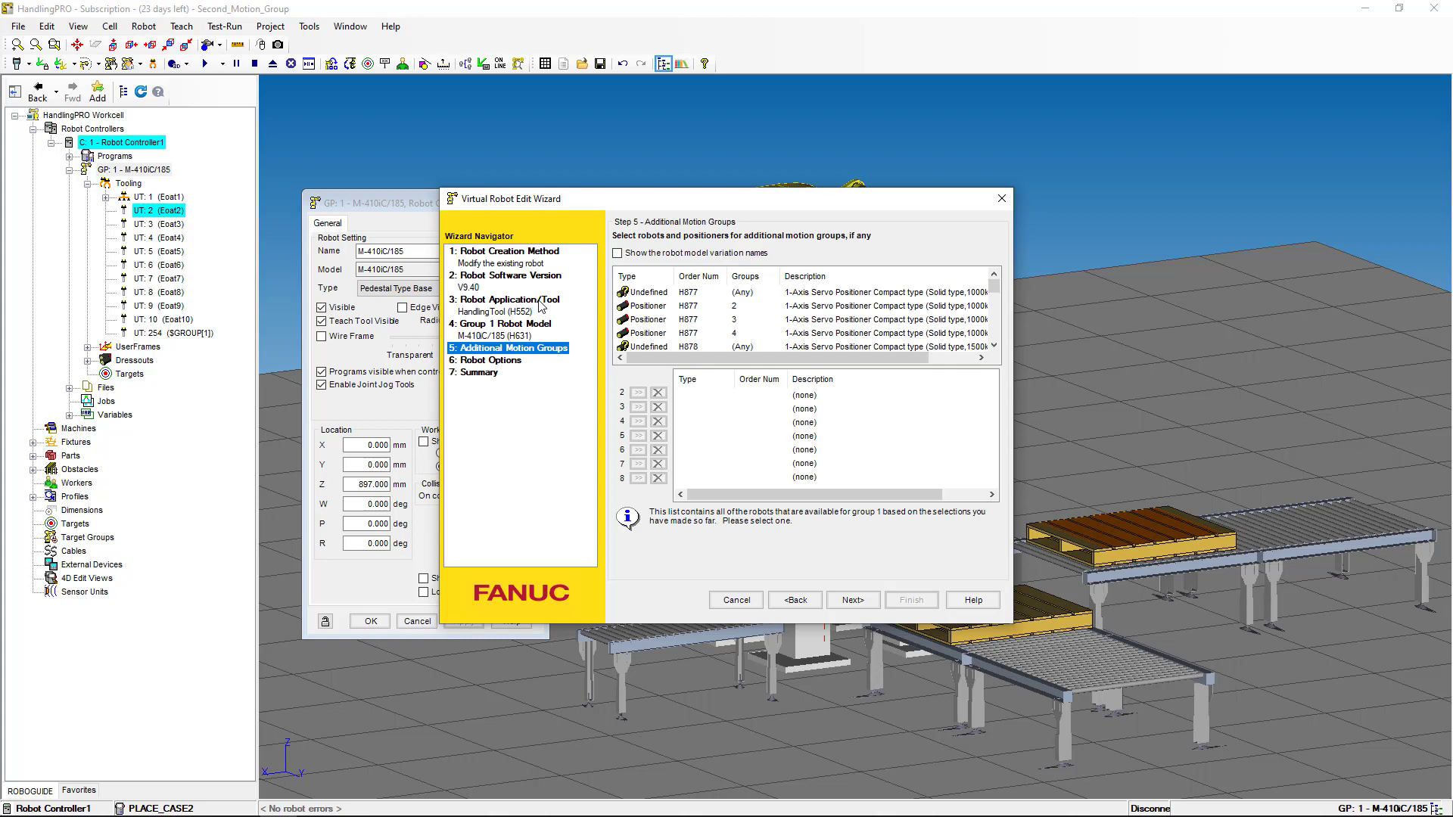
pyautogui.click(705, 277)
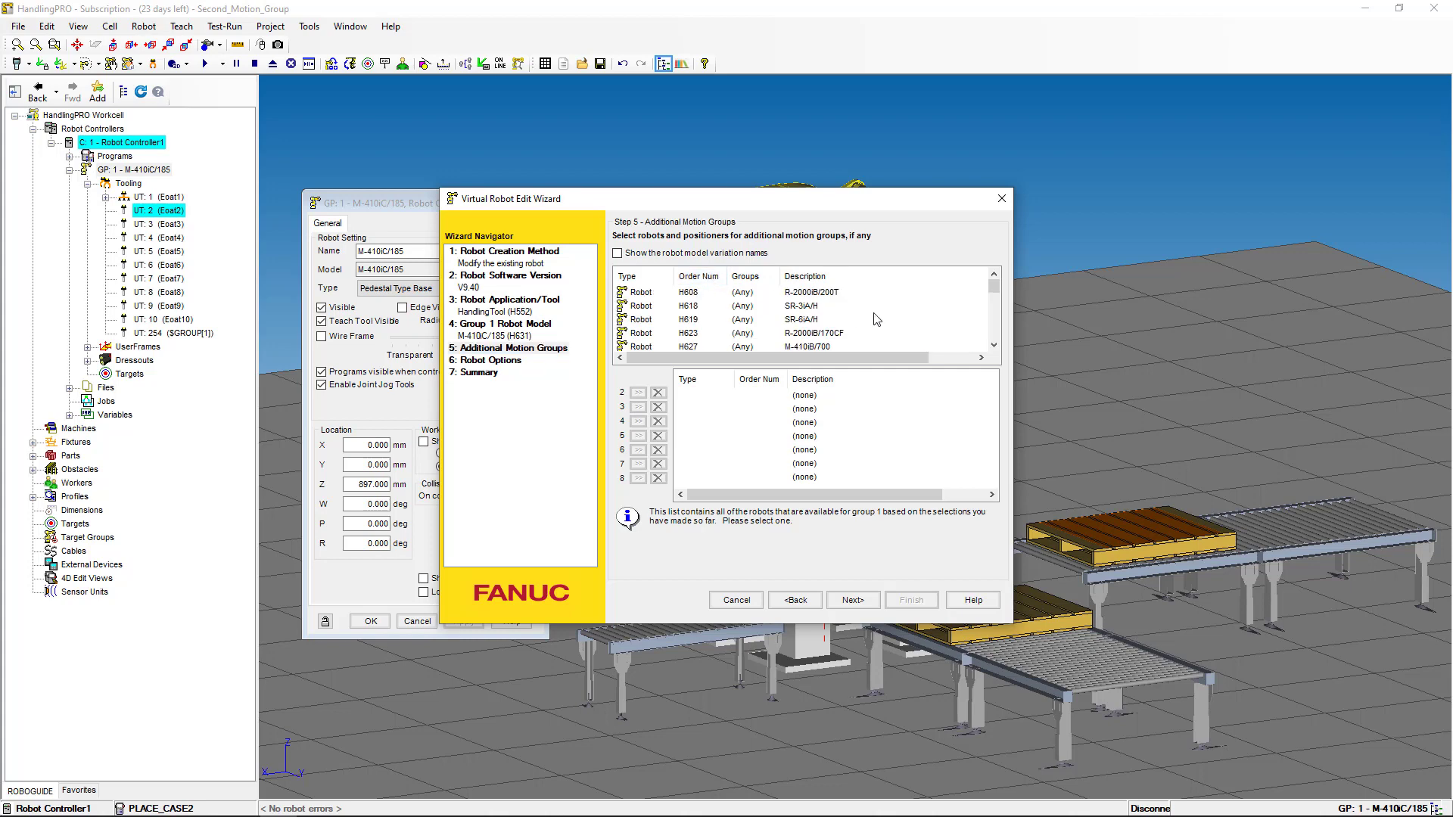
pyautogui.click(994, 327)
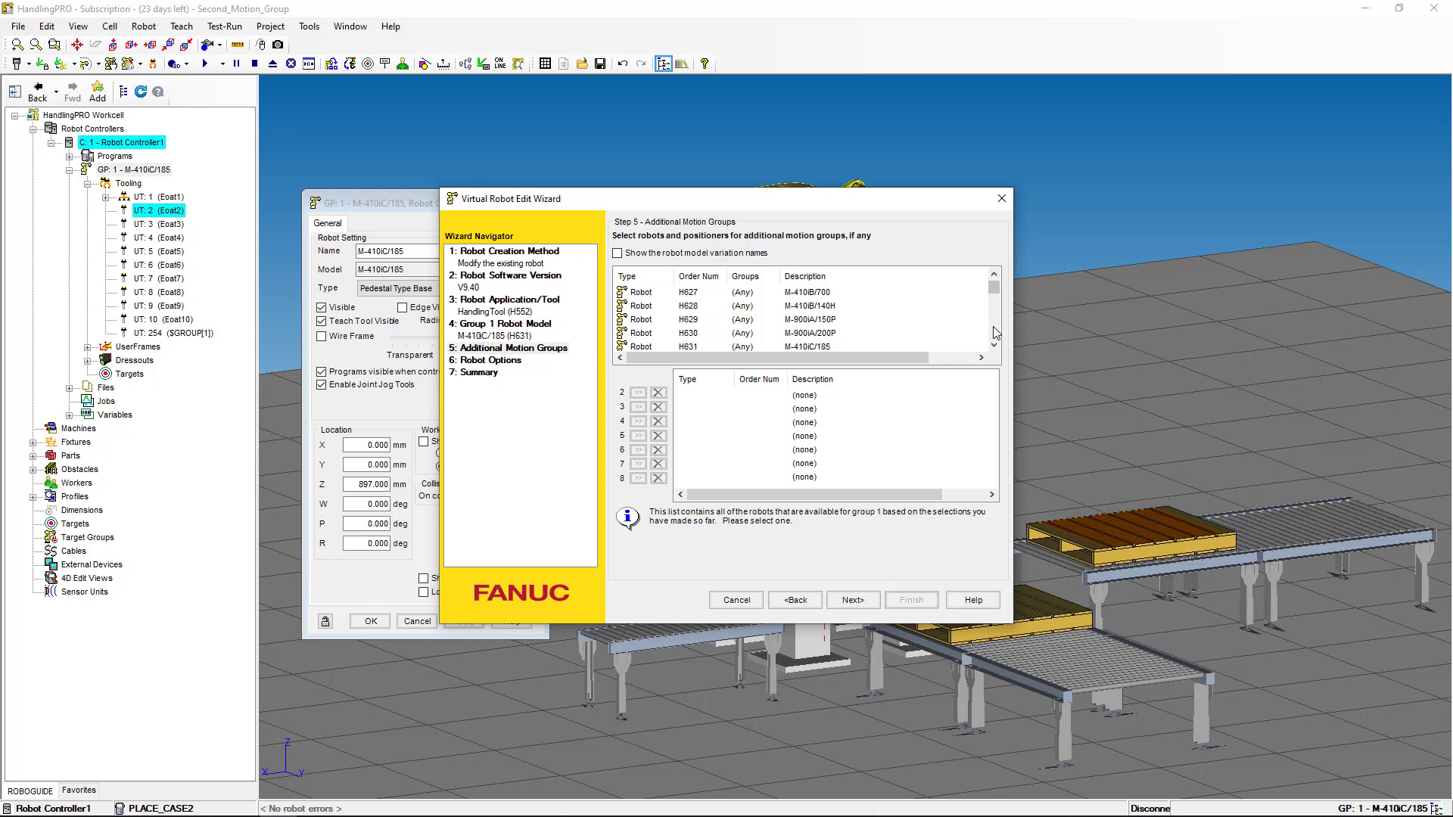
pyautogui.click(701, 324)
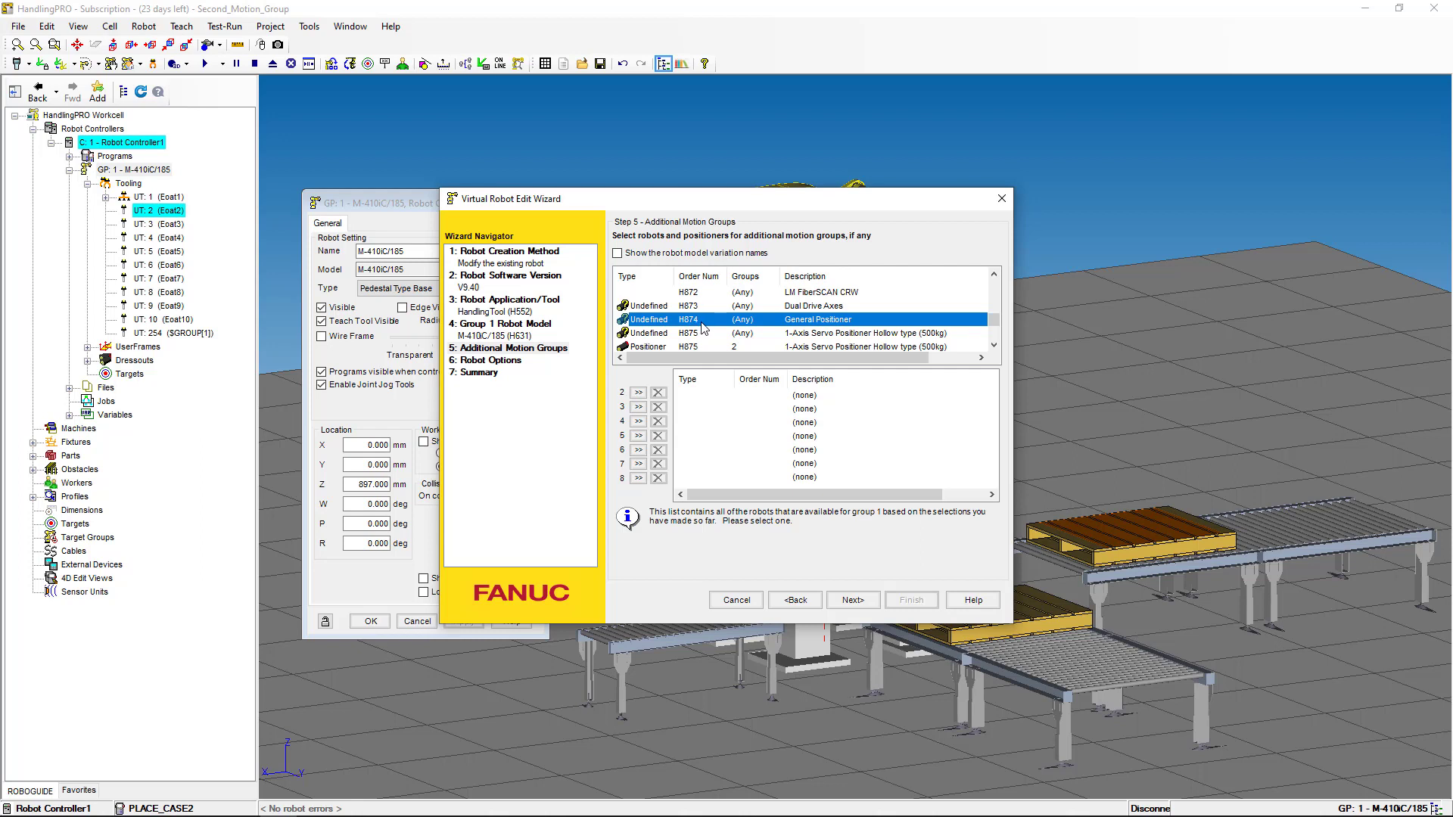
pyautogui.click(638, 394)
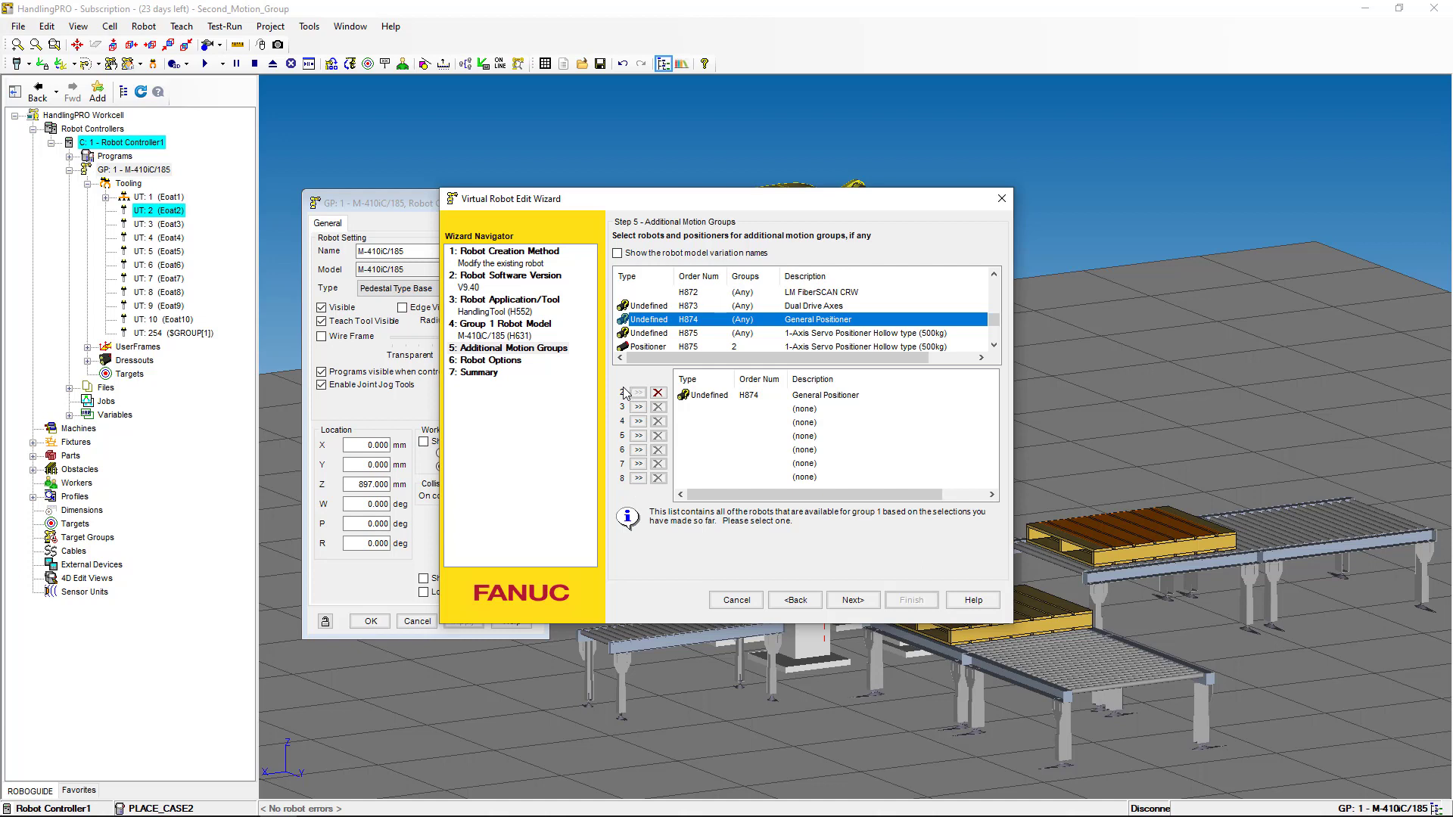
# - Search software options for r663 to confirm Constant Path is checked, then finish the wizard
pyautogui.click(855, 600)
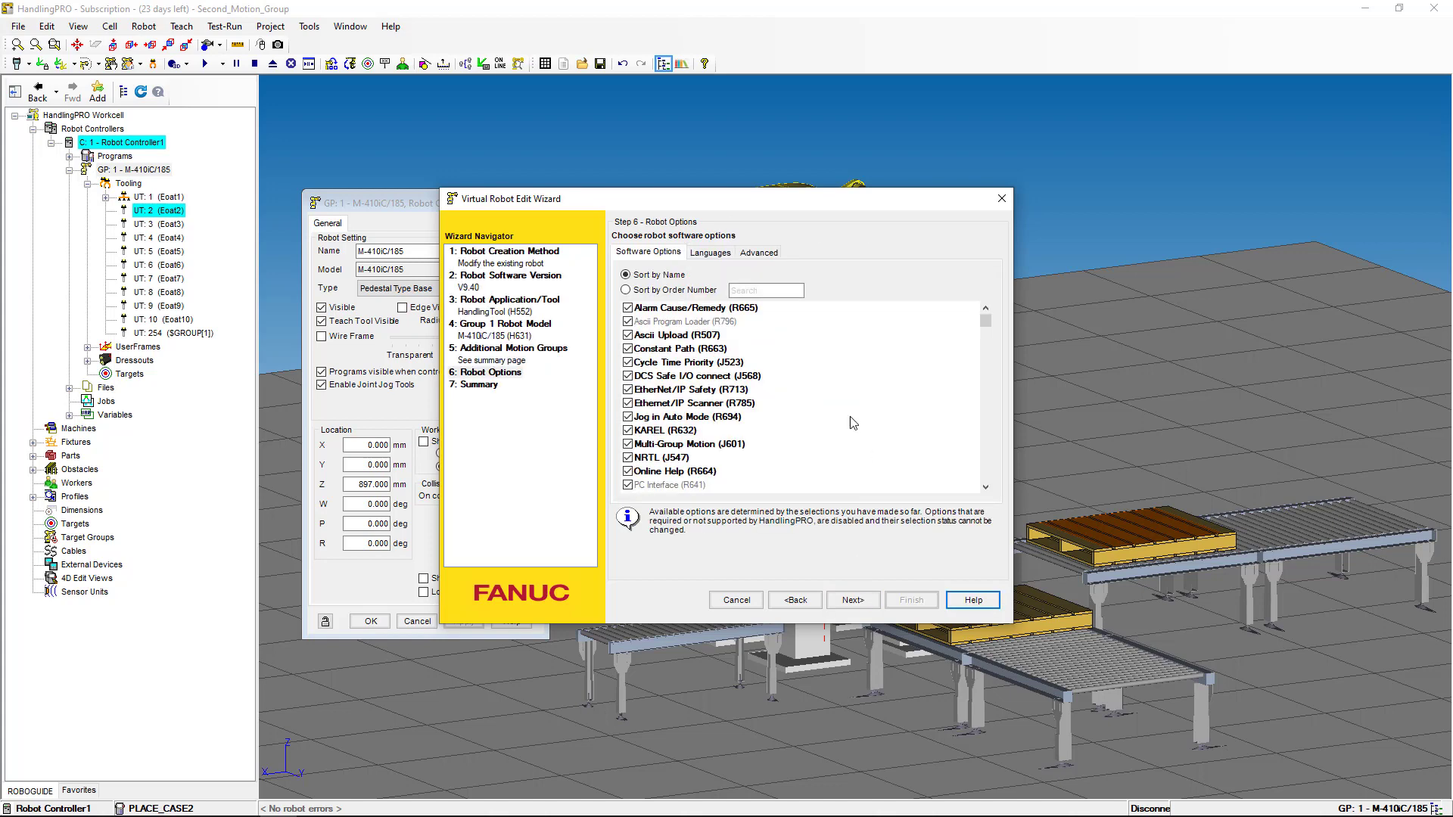
pyautogui.click(765, 290)
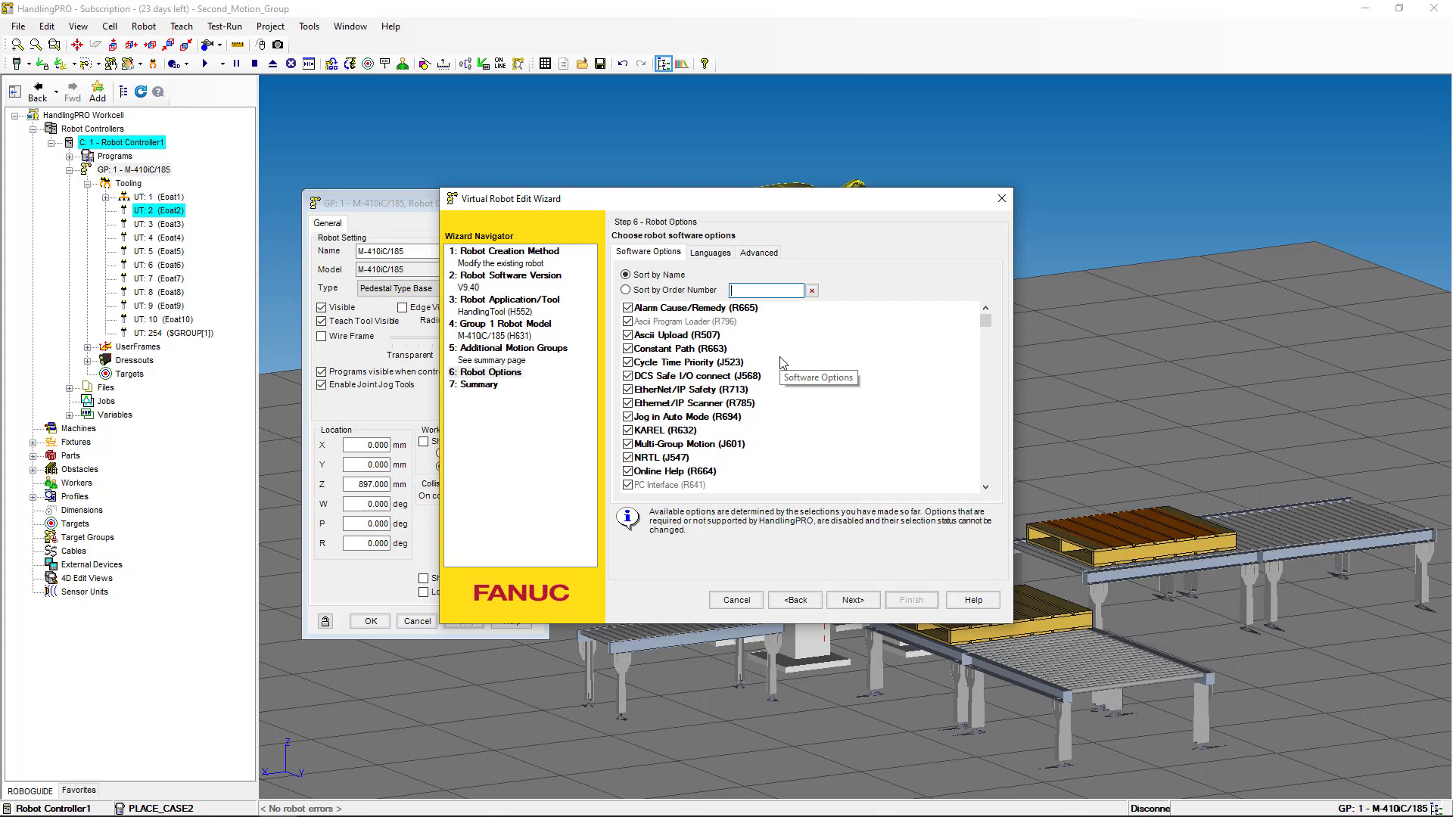
pyautogui.write('r663')
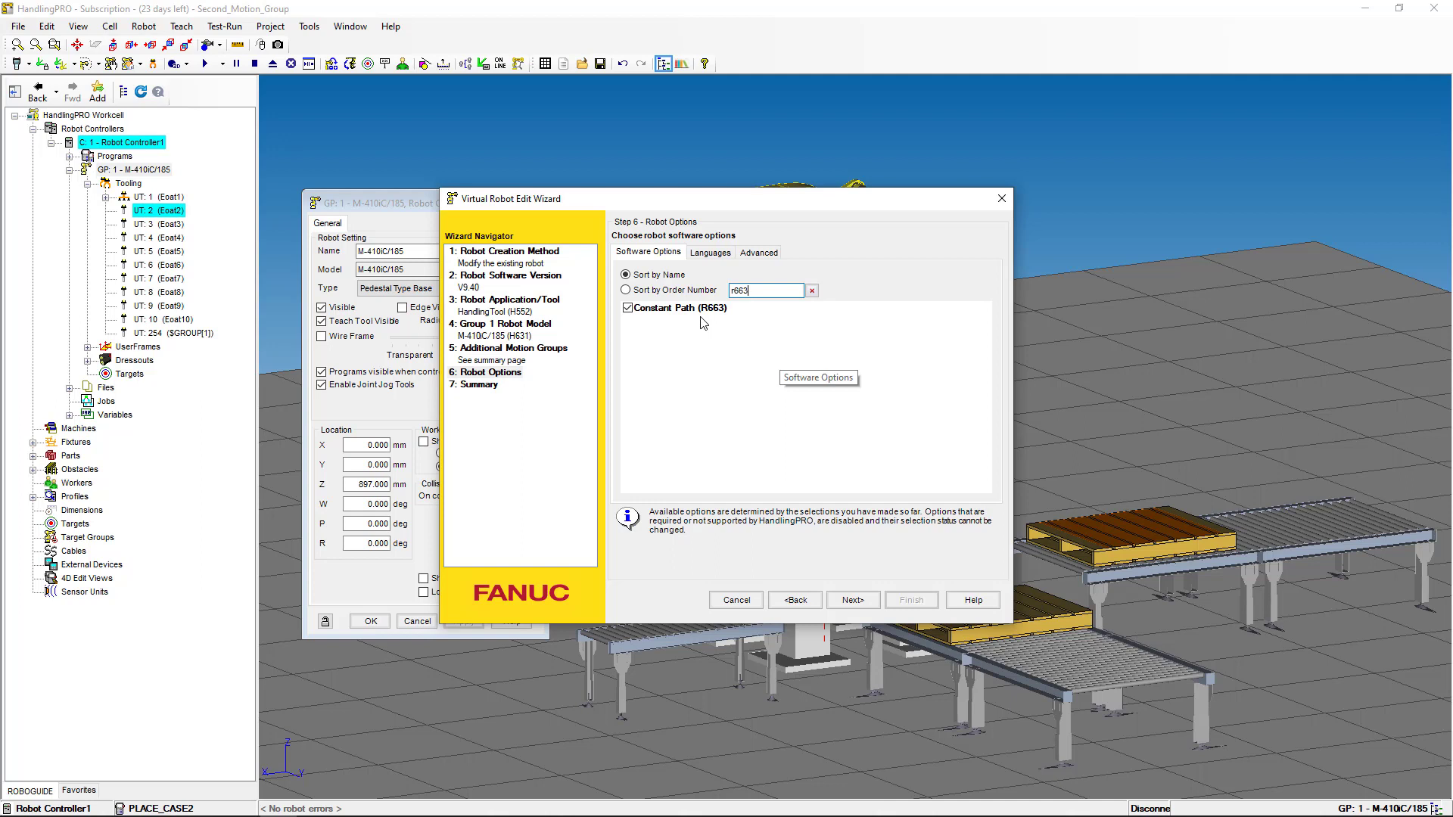
pyautogui.click(853, 600)
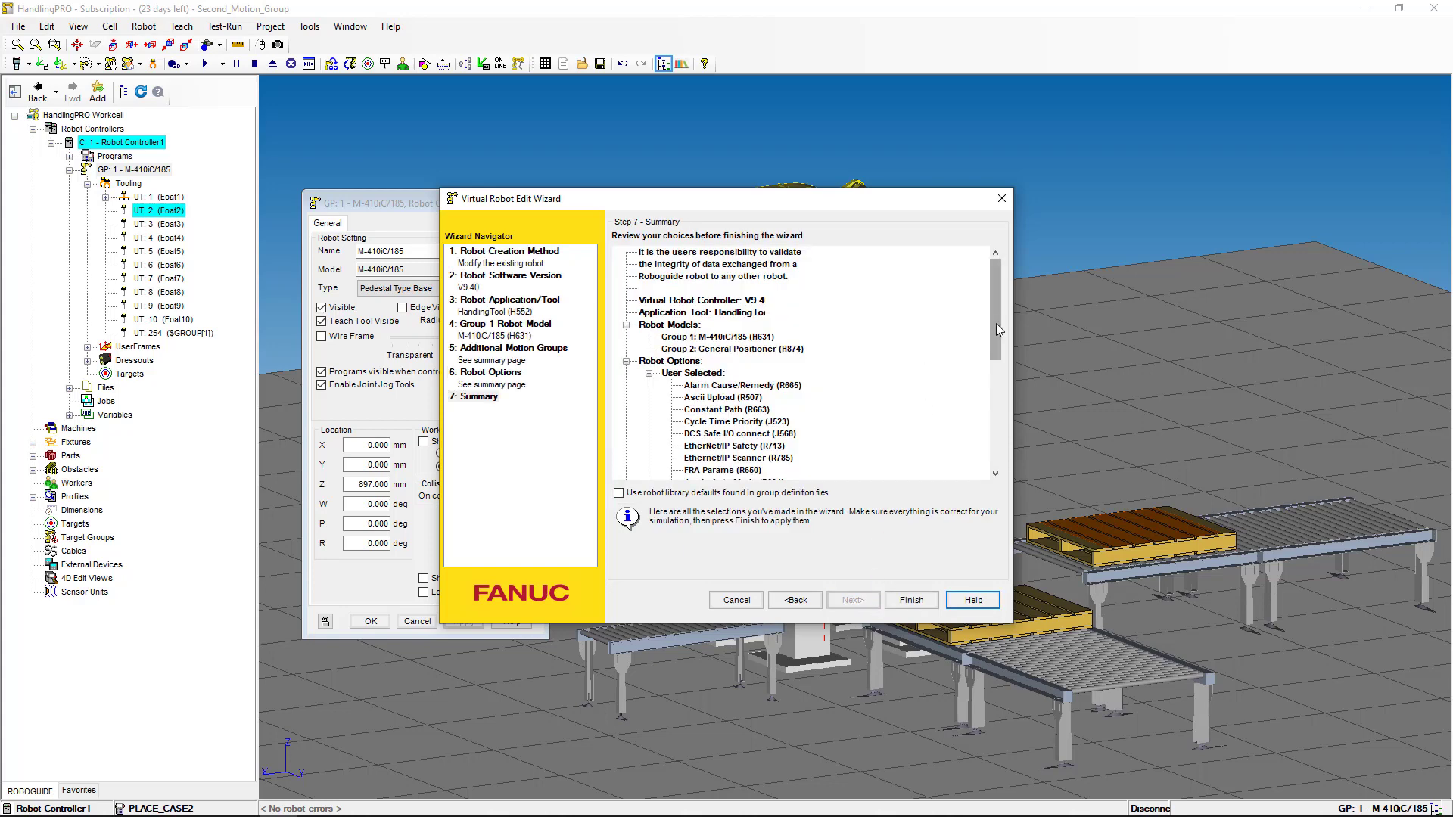
pyautogui.click(911, 600)
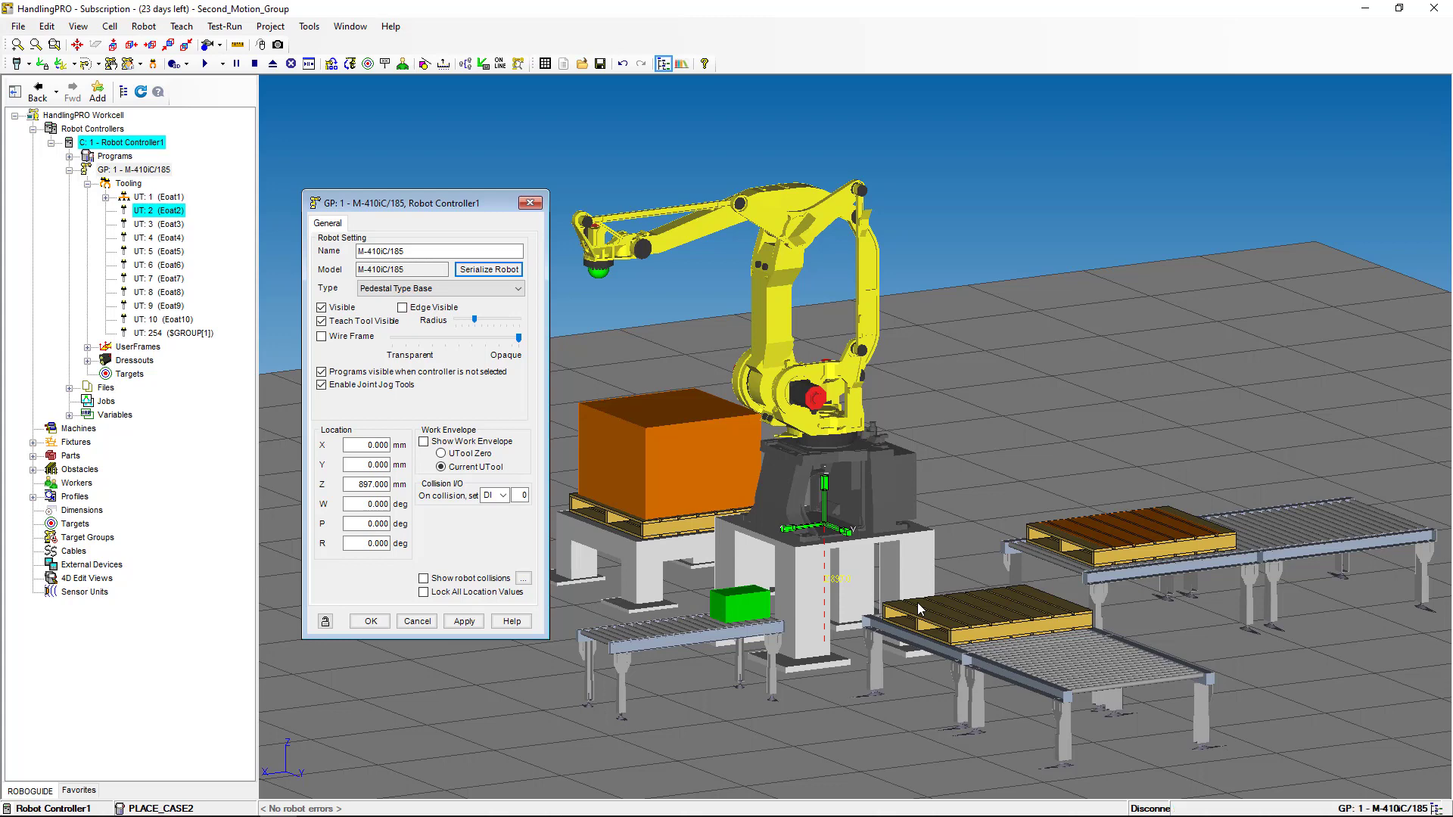
# - Apply the new robot configuration and re-serialize, accepting the reset to defaults
pyautogui.click(470, 624)
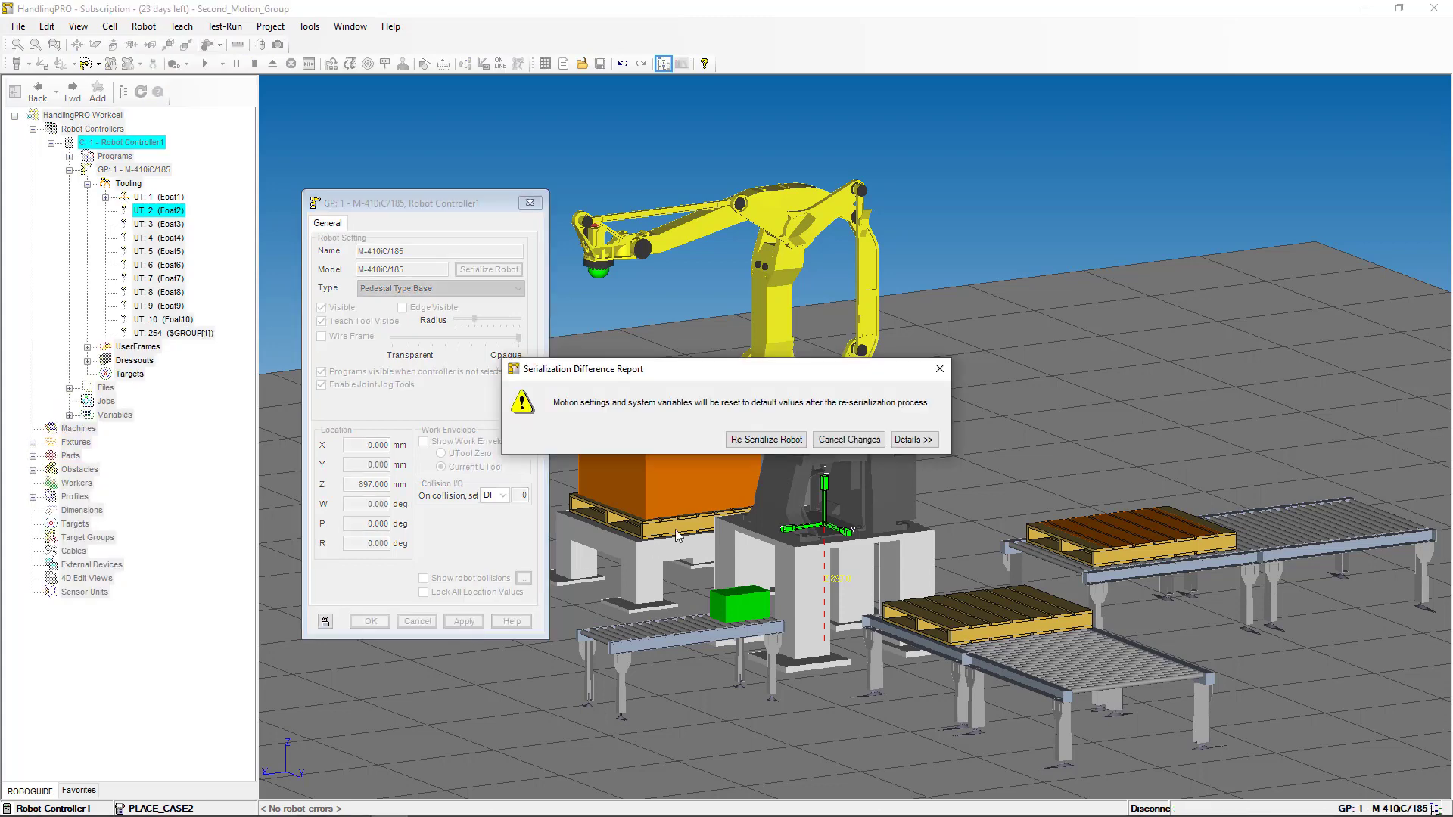
pyautogui.click(746, 441)
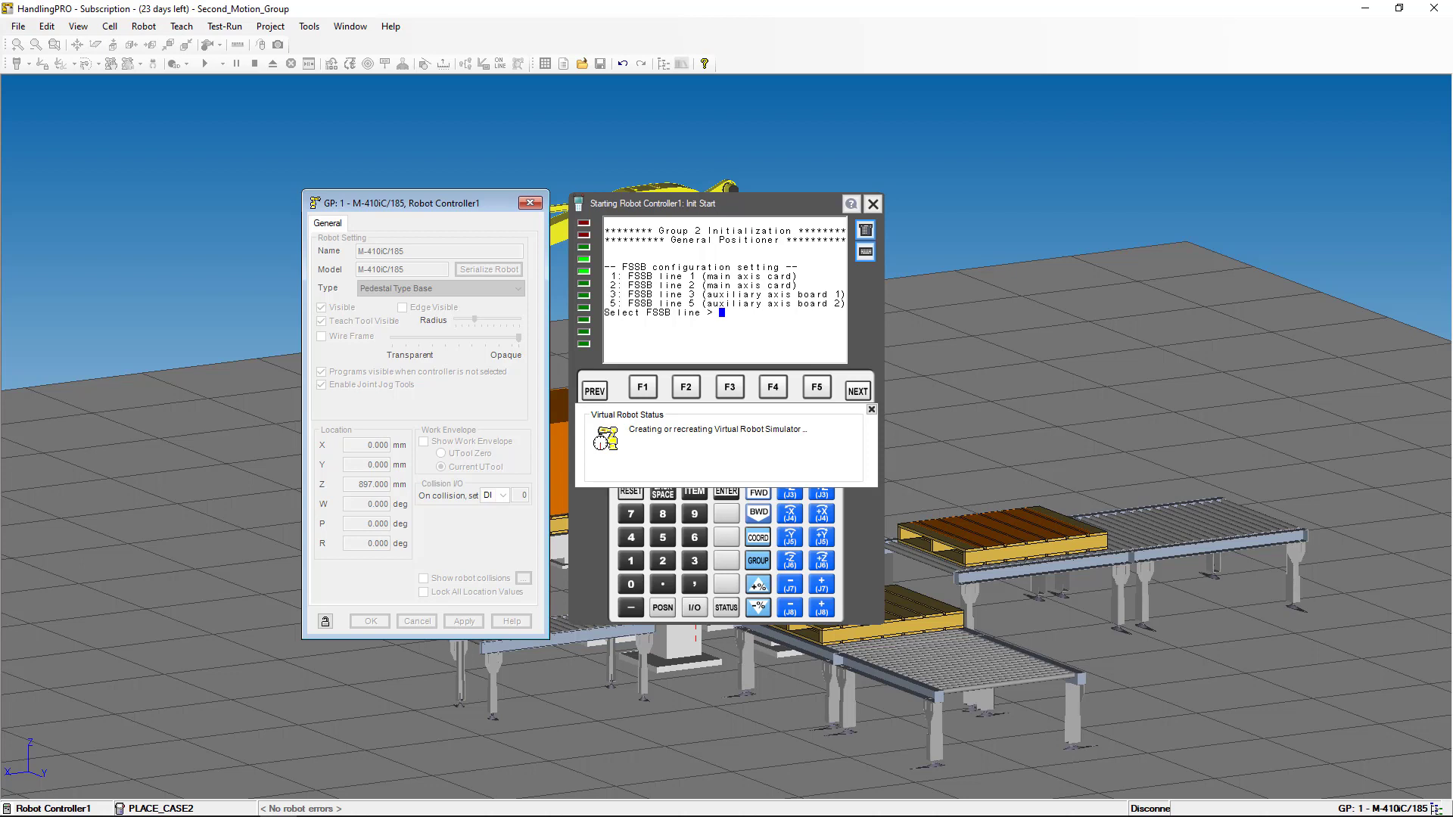
# - Answer the Group 2 prompts with FSSB line 1, hardware start axis 7 and unknown kinematics (2)
pyautogui.click(871, 411)
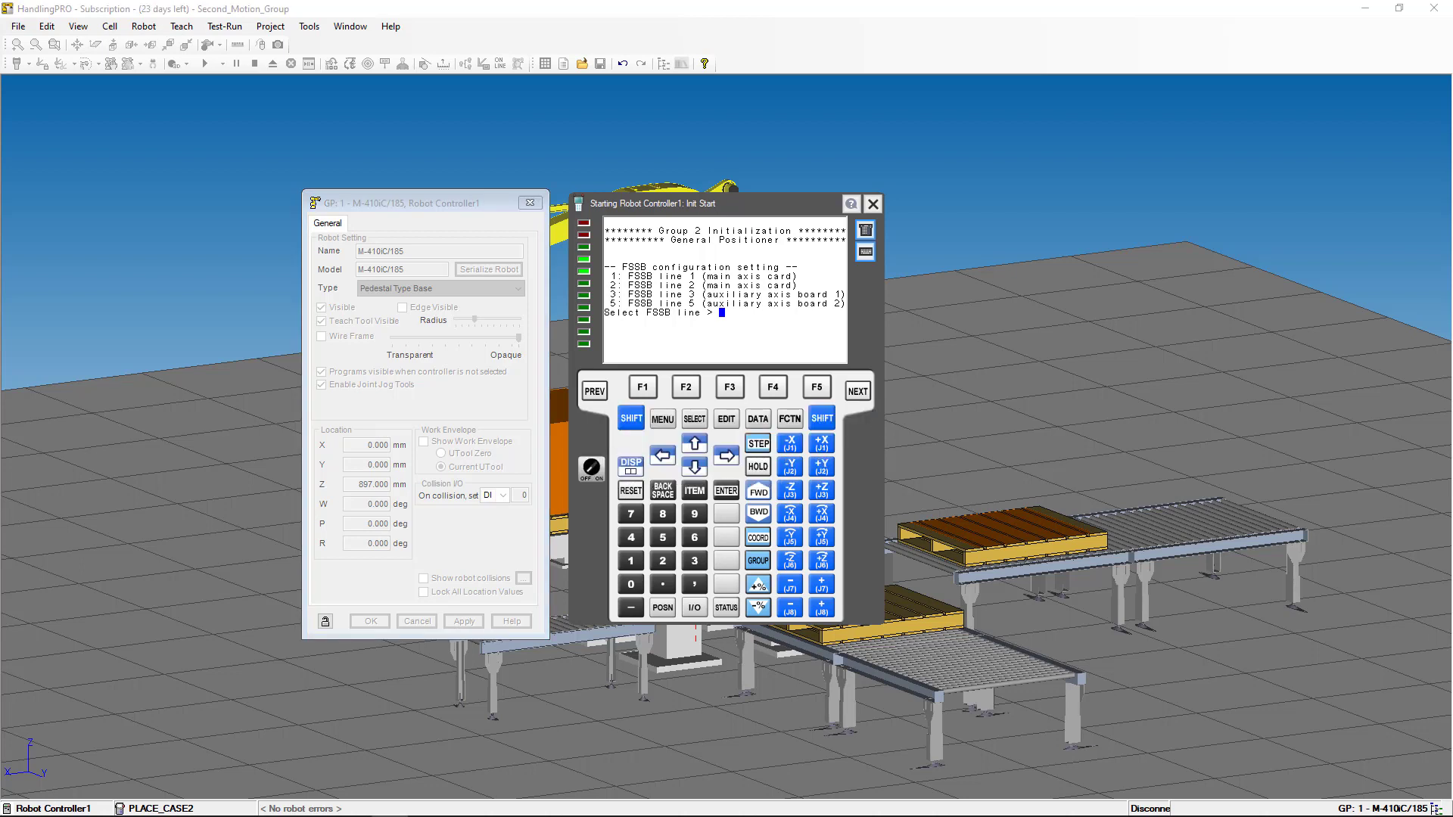
pyautogui.write('1')
pyautogui.press('Return')
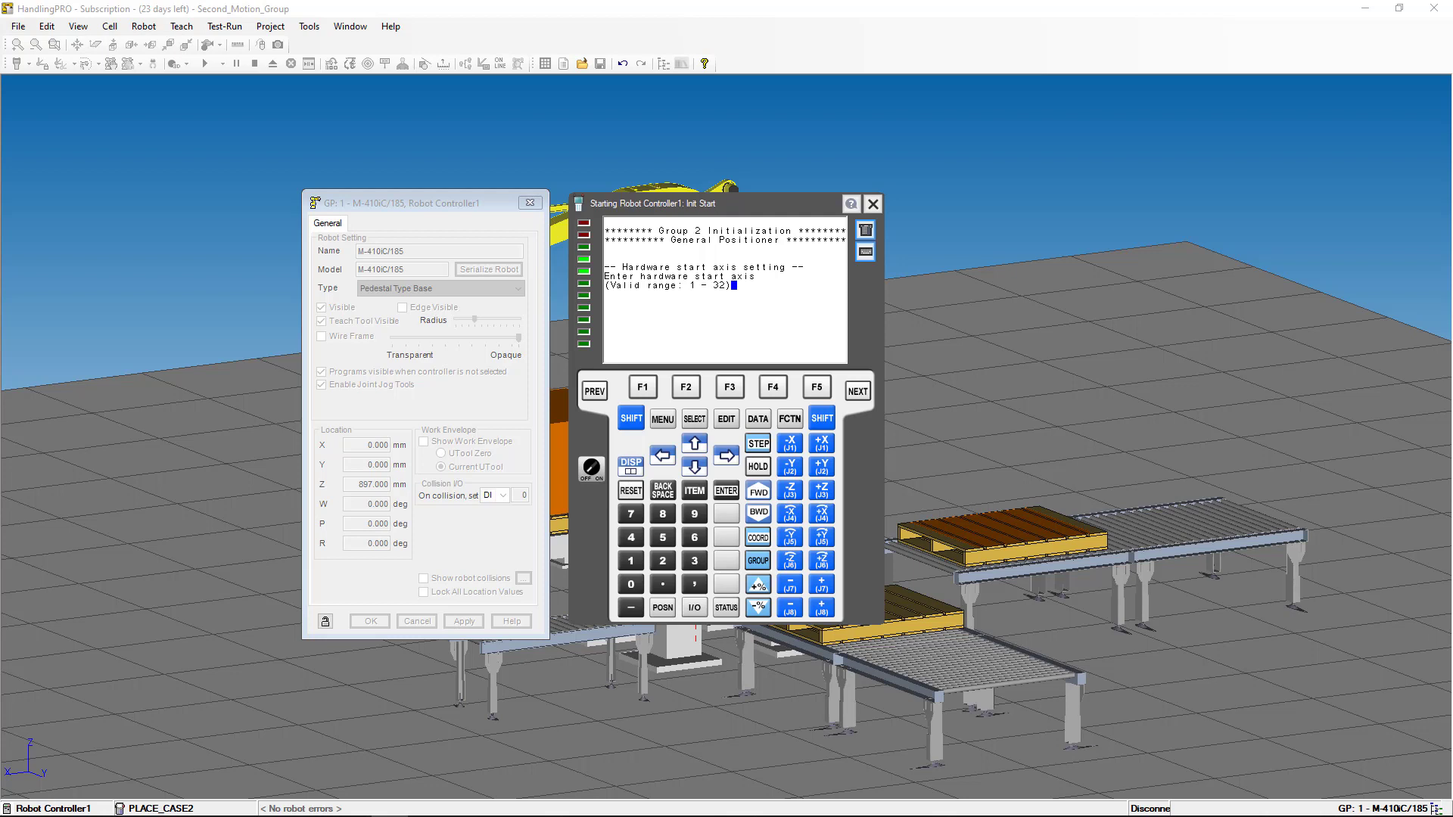
pyautogui.write('7')
pyautogui.click(726, 490)
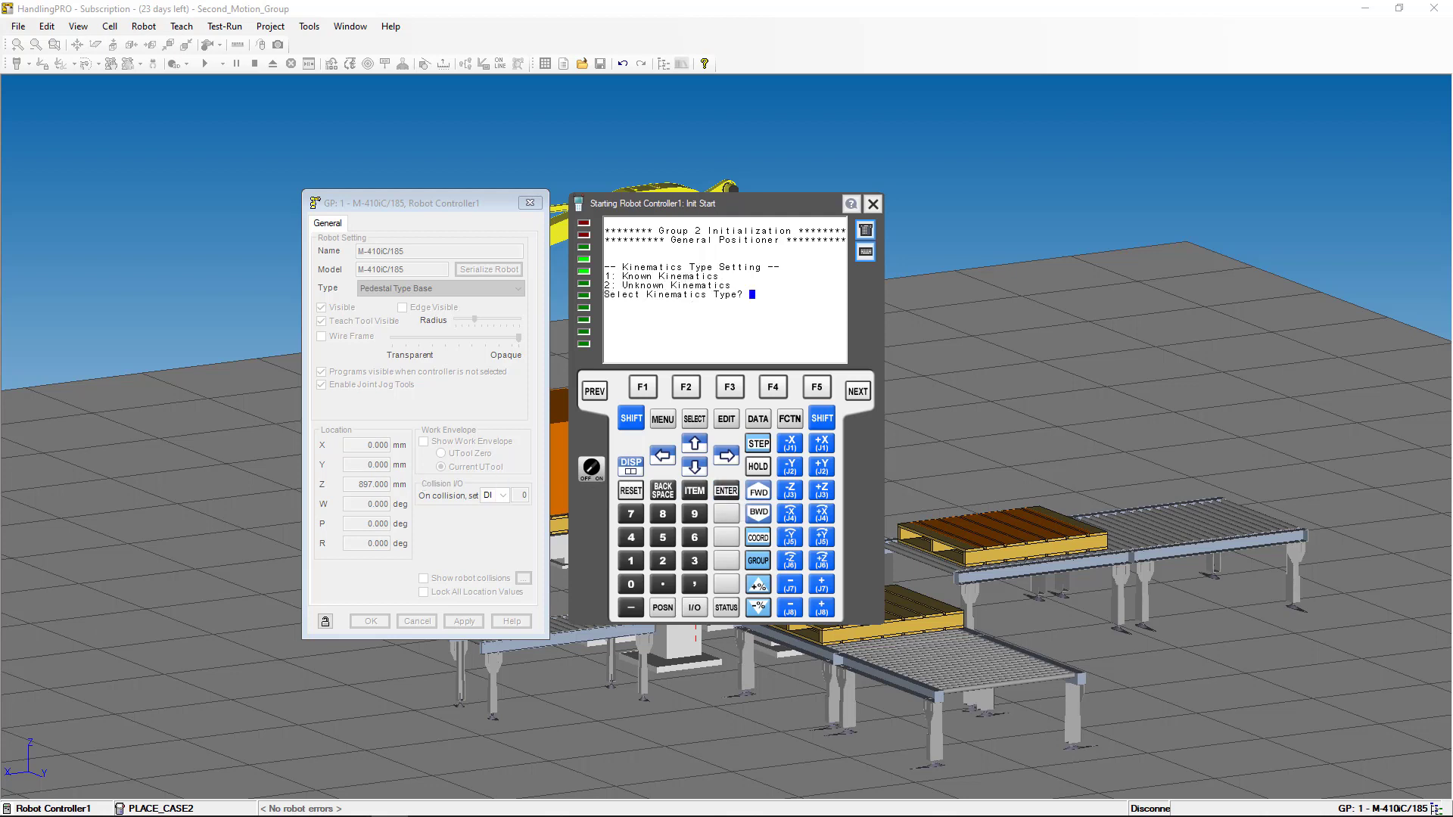
pyautogui.write('2')
pyautogui.press('Return')
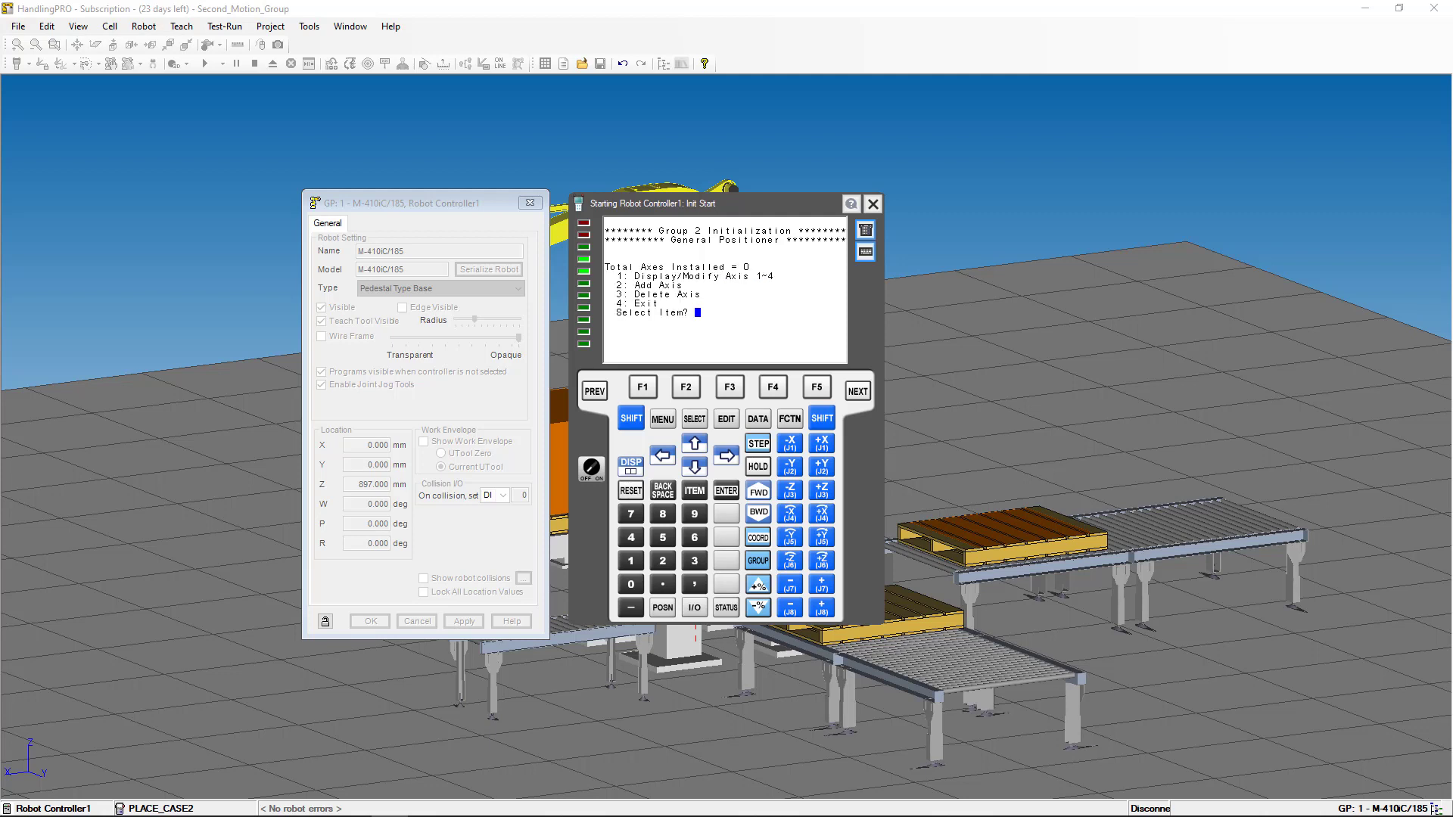
# - Add a new axis with the aiS22/4000 80A motor on amplifier 2, Alpha i / Beta i type
pyautogui.write('2')
pyautogui.press('Return')
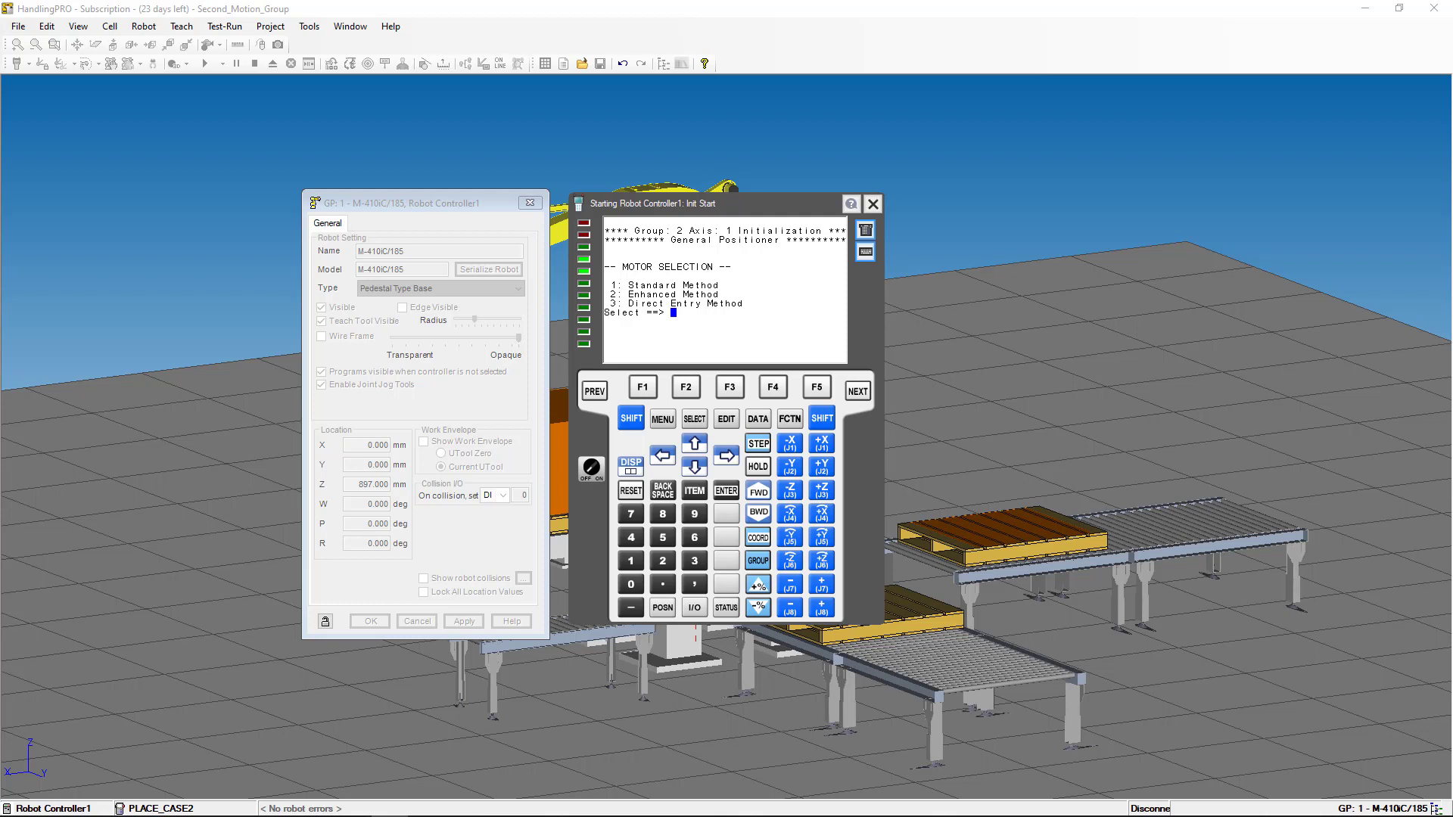
pyautogui.write('1')
pyautogui.press('Return')
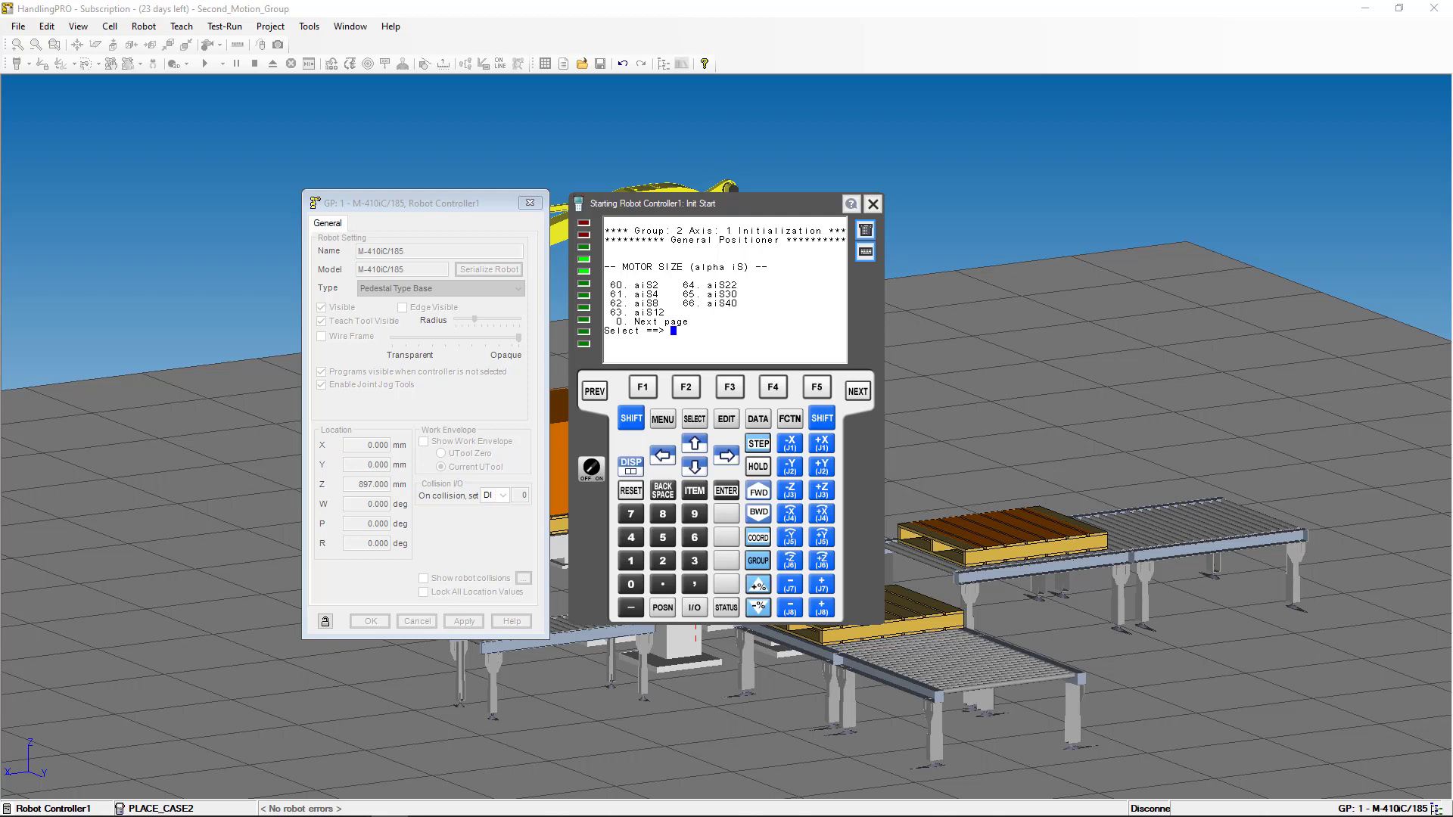
pyautogui.write('64')
pyautogui.press('Return')
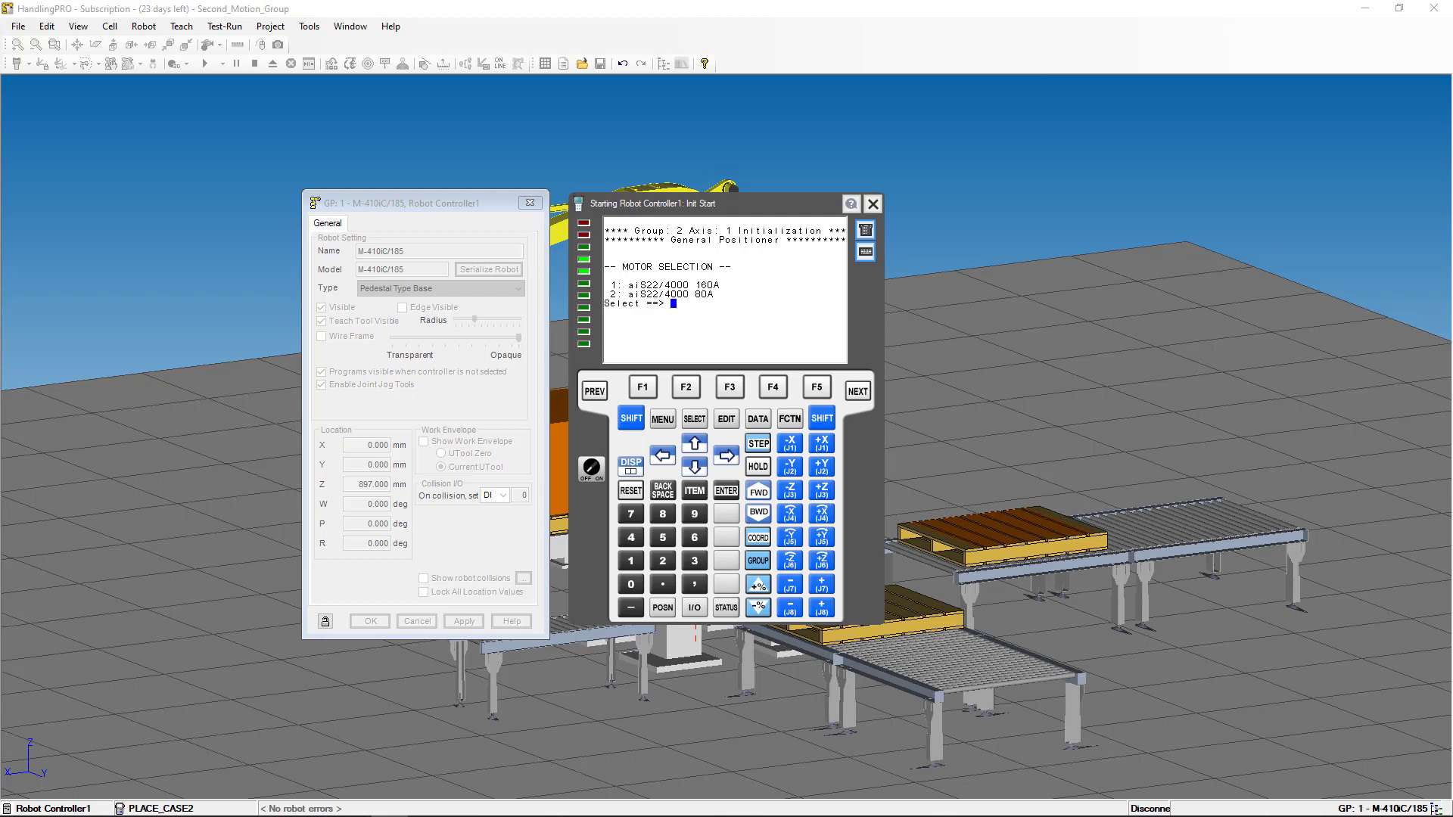
pyautogui.write('2')
pyautogui.press('Return')
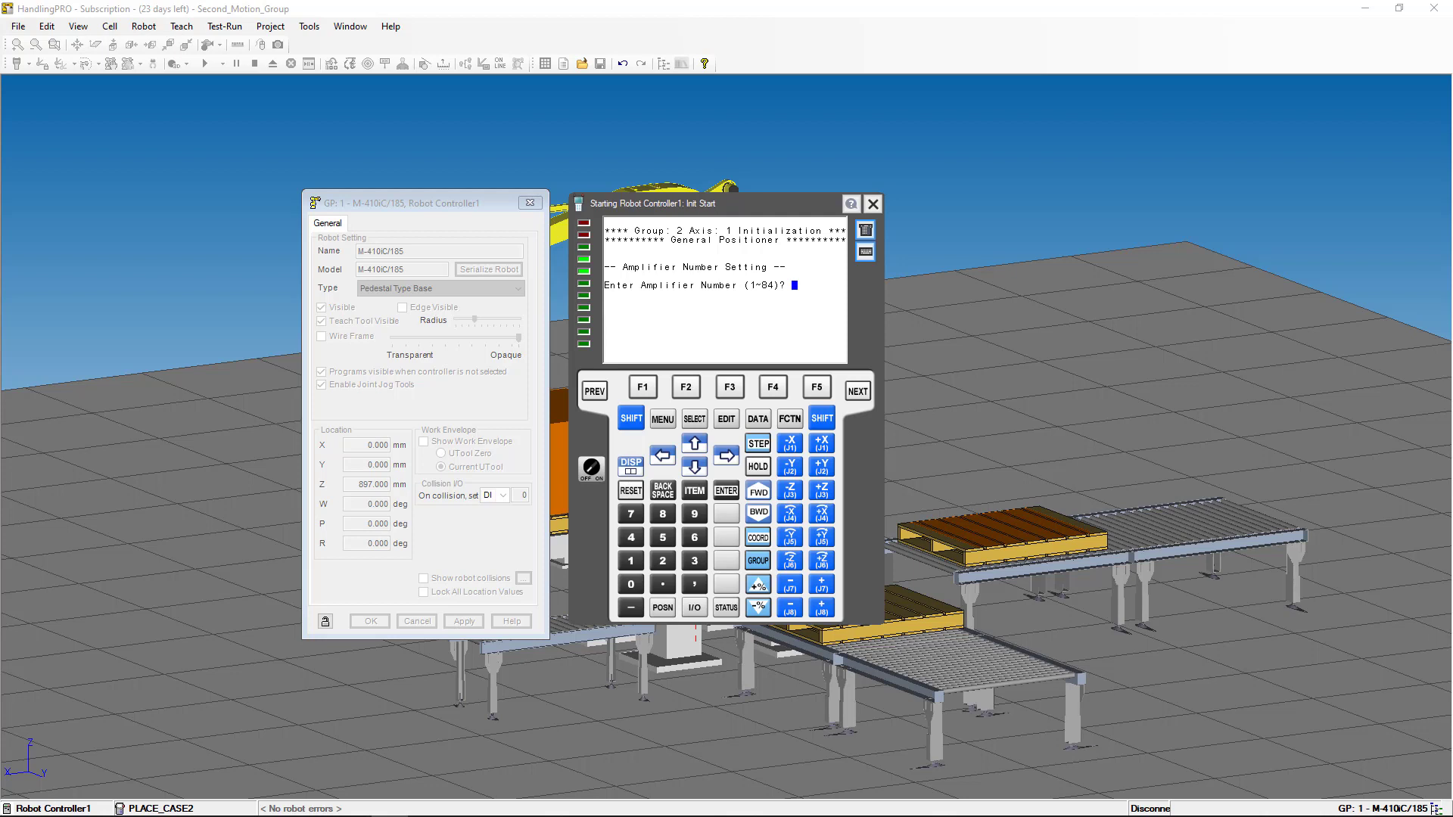
pyautogui.write('2')
pyautogui.press('Return')
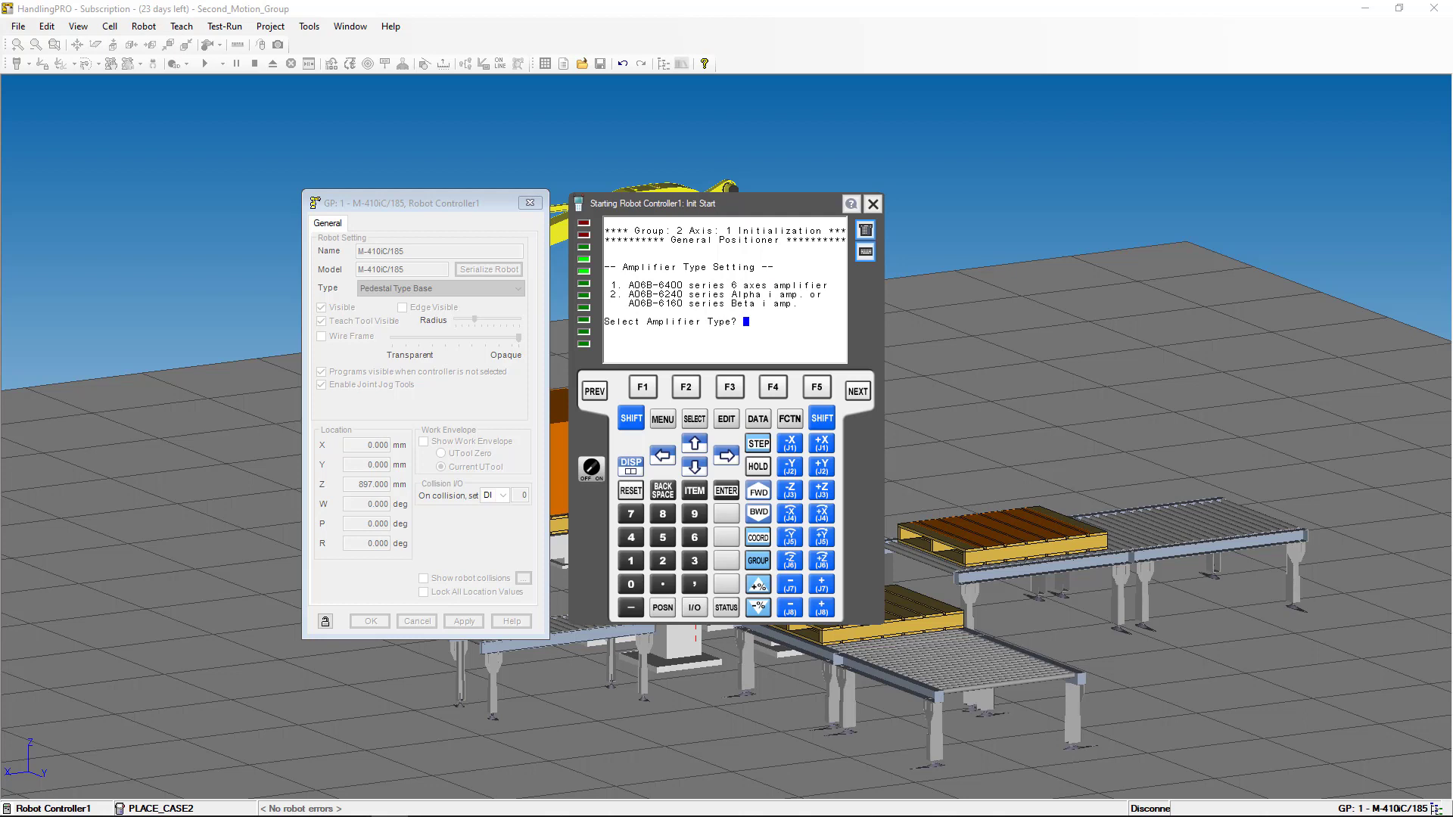
pyautogui.write('2')
pyautogui.press('Return')
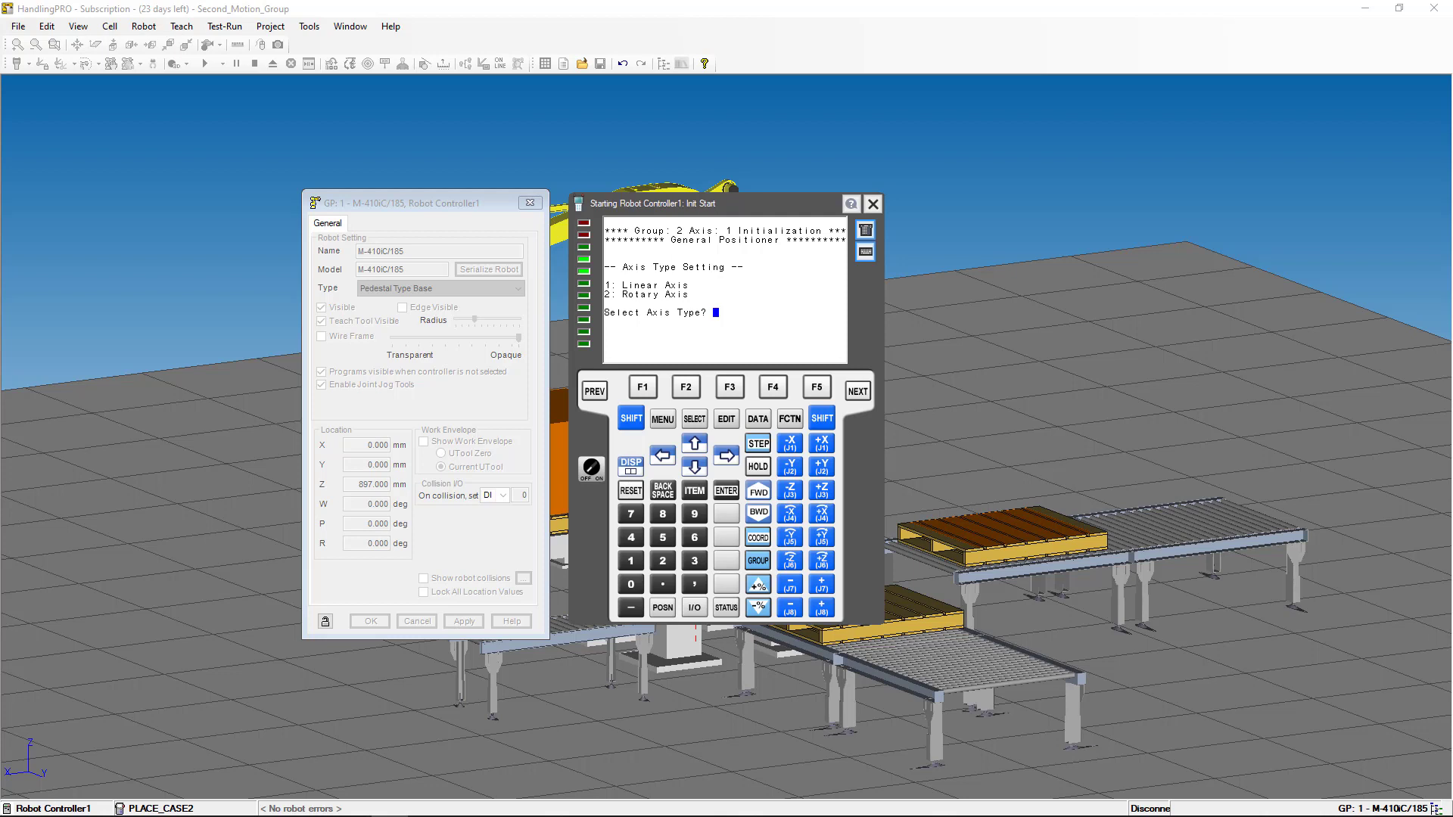
# - Make the axis linear with gear ratio 10 mm/mot-rev, keeping the suggested maximum speed
pyautogui.write('1')
pyautogui.press('Return')
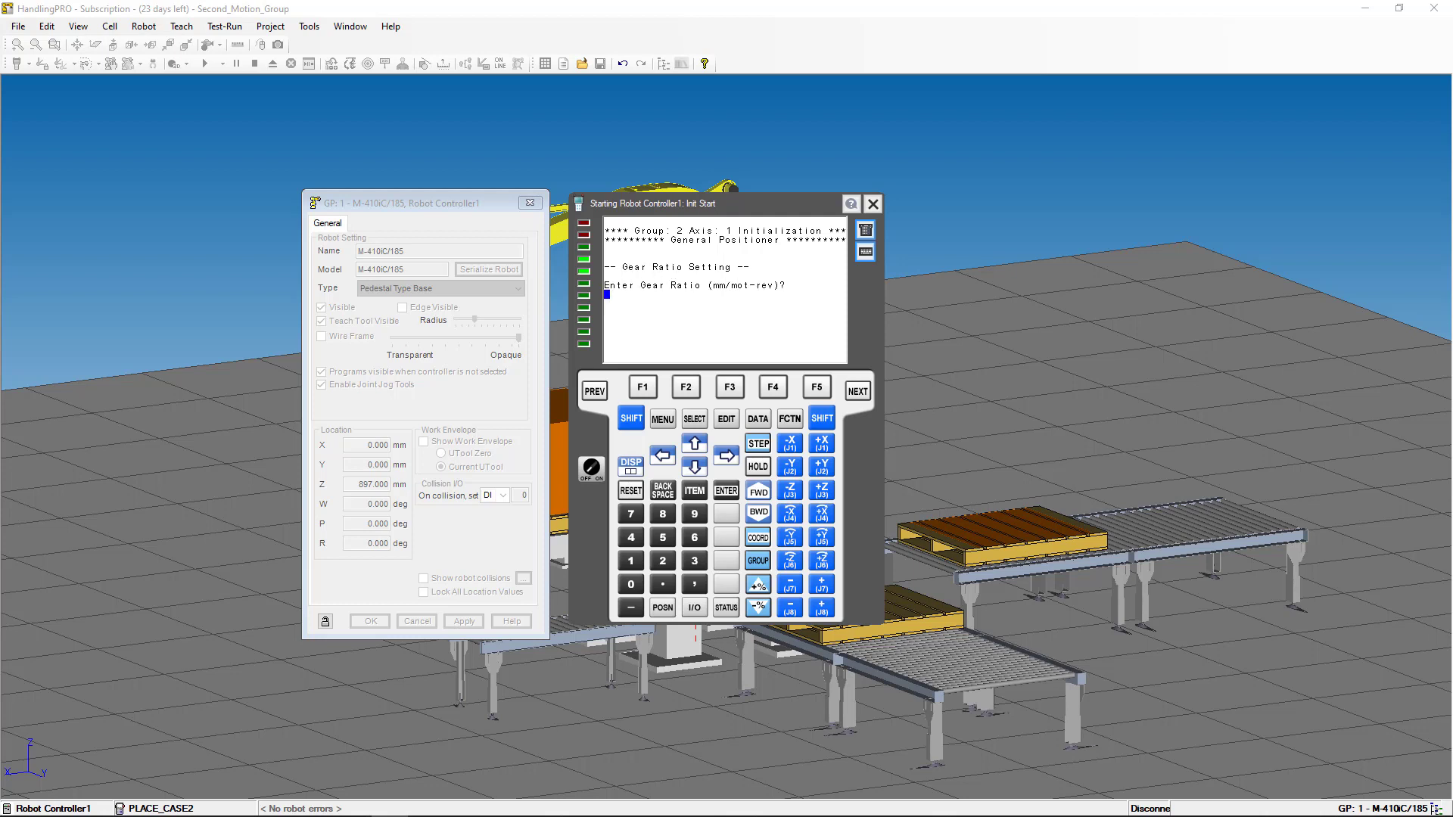
pyautogui.write('10')
pyautogui.press('Return')
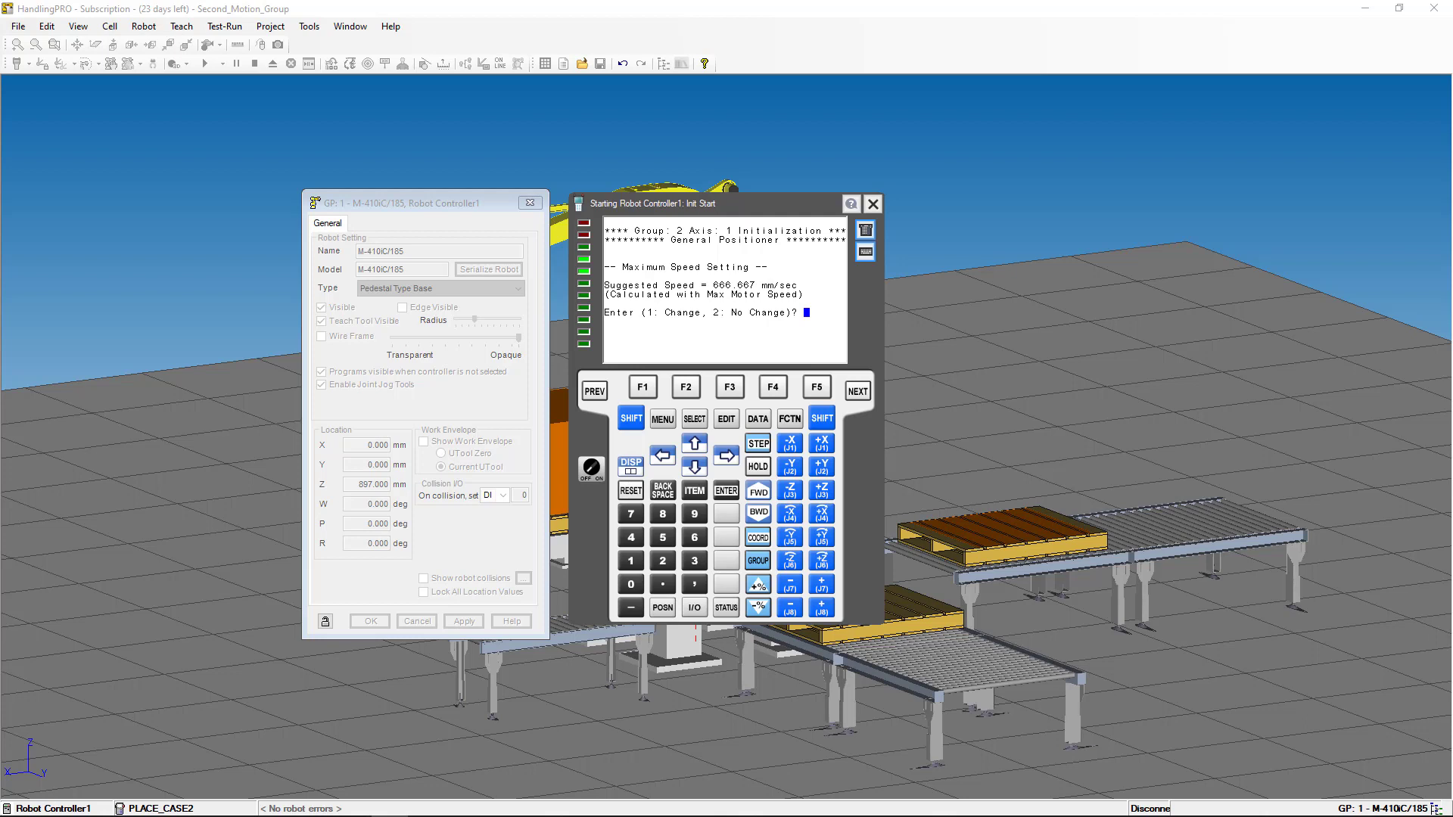
pyautogui.write('2')
pyautogui.press('Return')
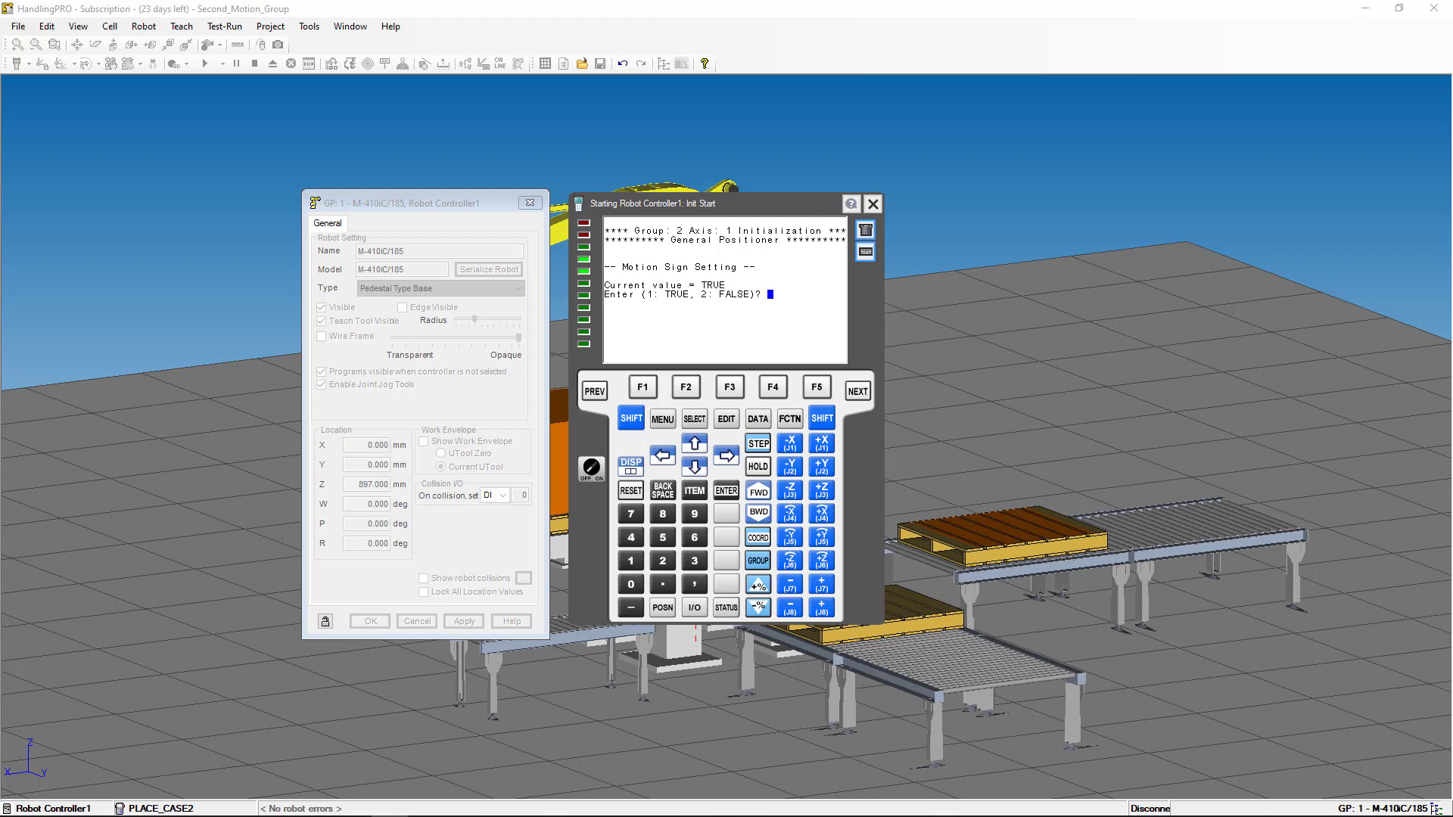
# - Set motion sign TRUE, upper limit 400 mm, lower limit 125 mm and master position 0 mm
pyautogui.write('1')
pyautogui.press('Return')
pyautogui.write('400')
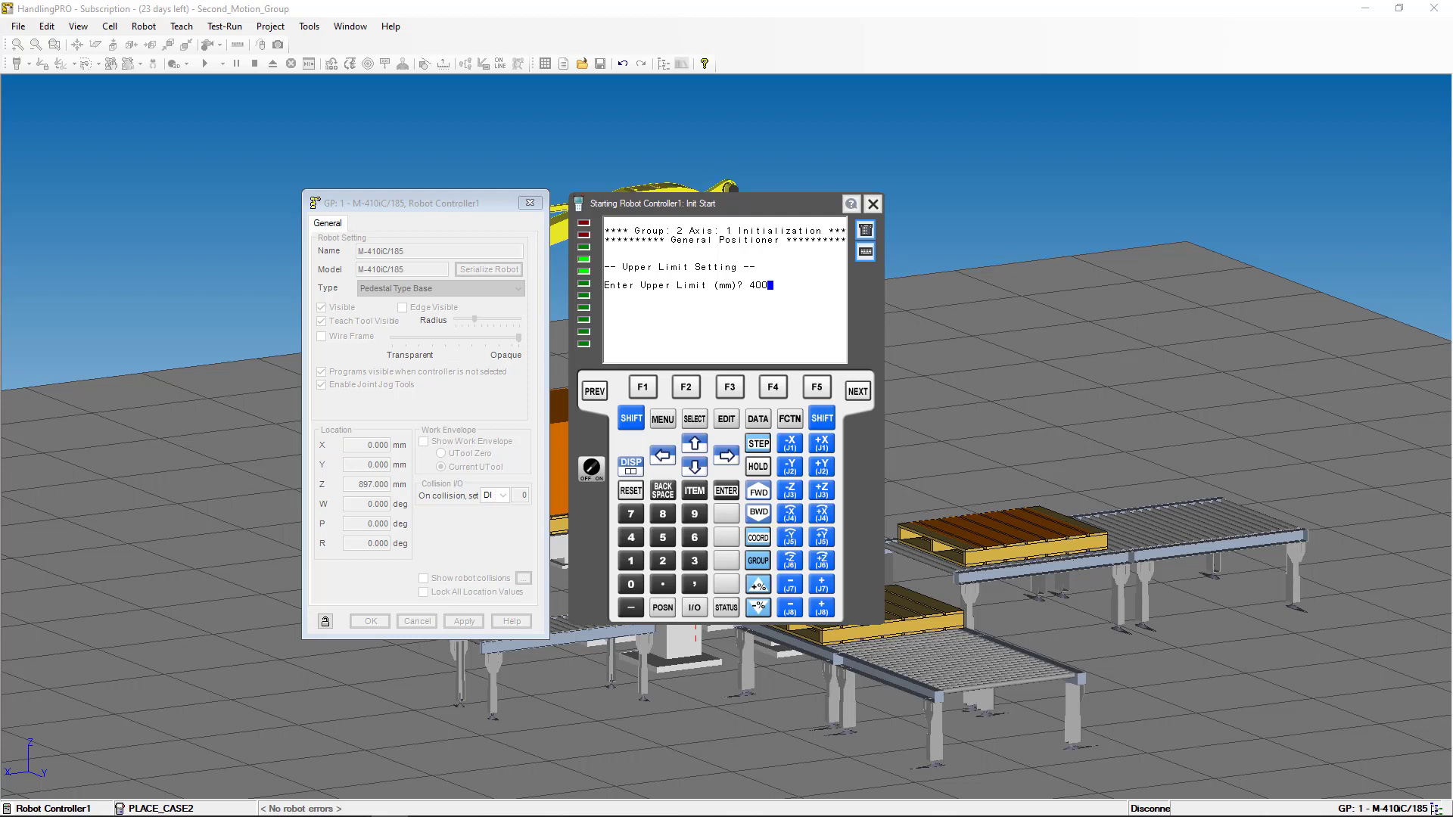
pyautogui.press('Return')
pyautogui.write('125')
pyautogui.press('Return')
pyautogui.write('0')
pyautogui.press('Return')
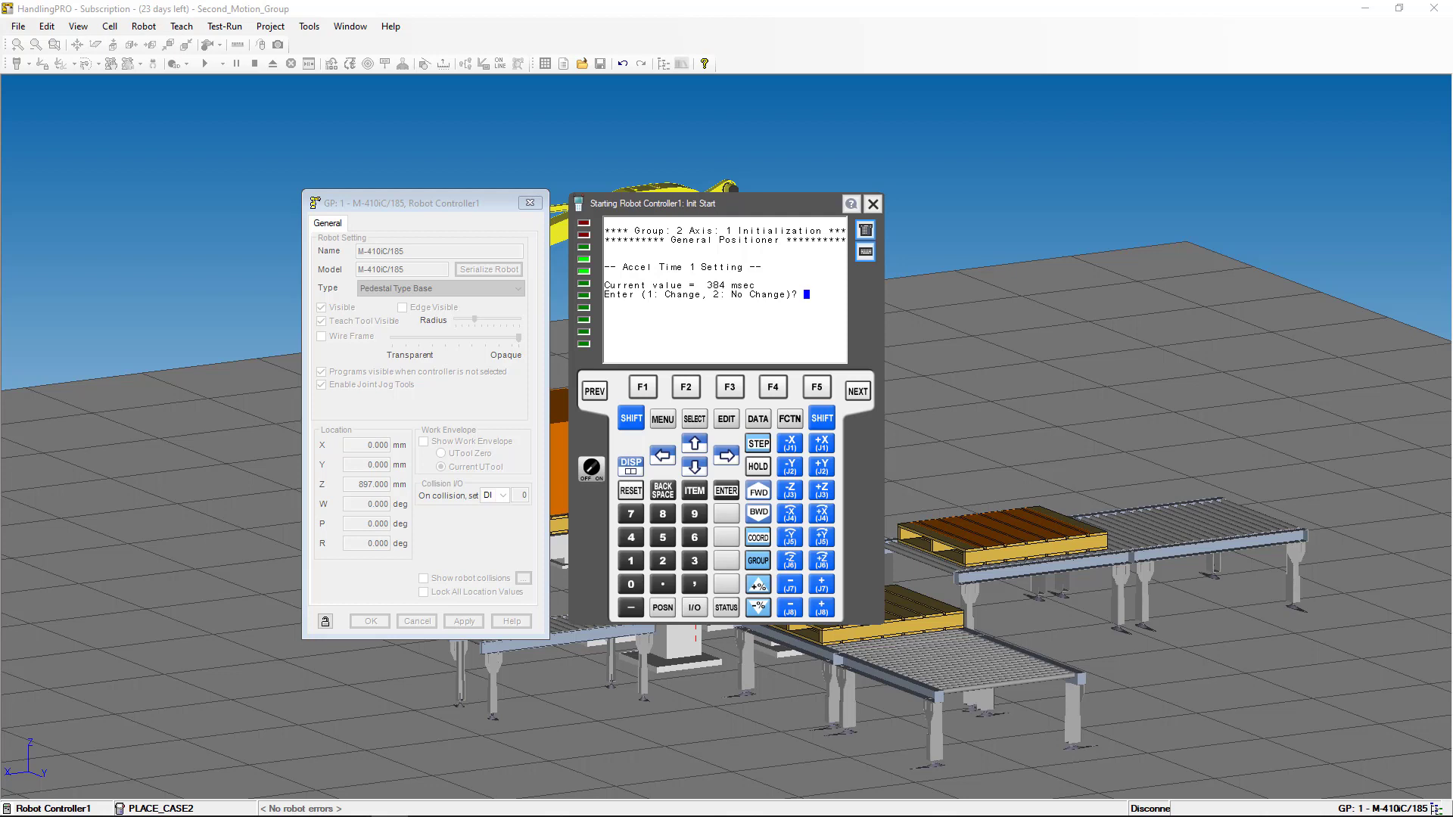
# - Keep accel times 1 and 2, exponential filter FALSE and minimum accel time unchanged
pyautogui.write('2')
pyautogui.press('Return')
pyautogui.write('2')
pyautogui.press('Return')
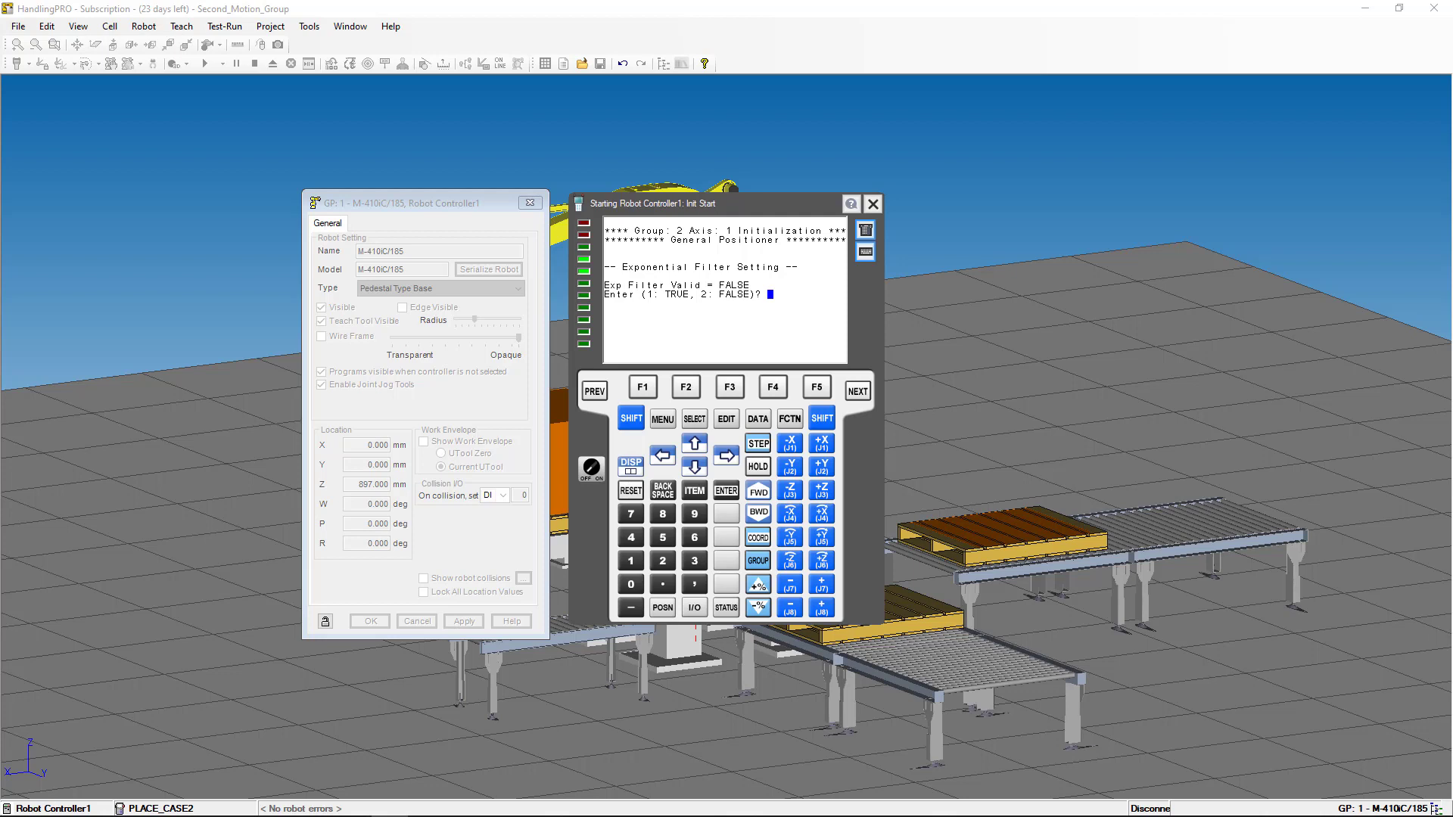
pyautogui.write('2')
pyautogui.press('Return')
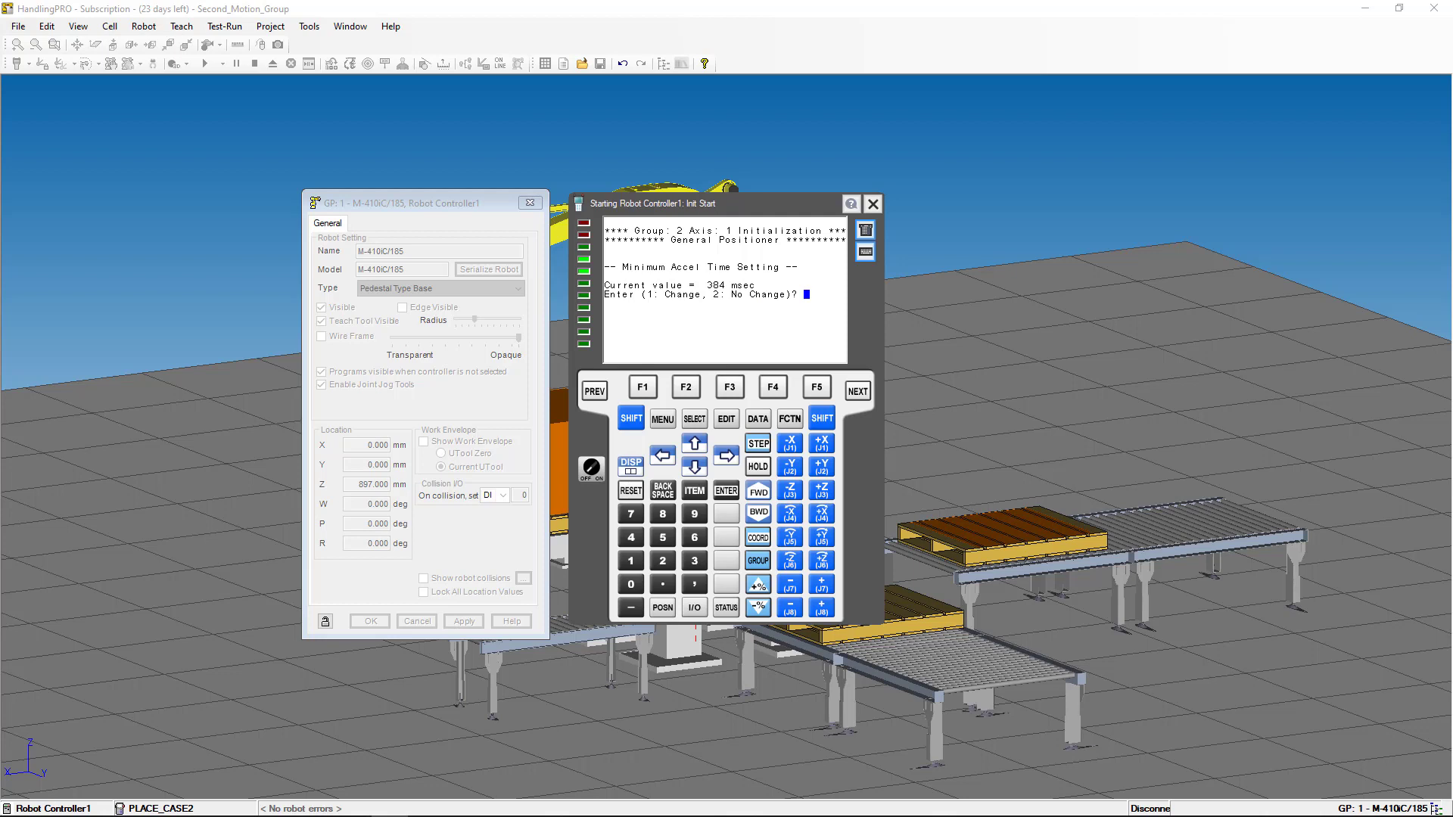
pyautogui.write('2')
pyautogui.press('Return')
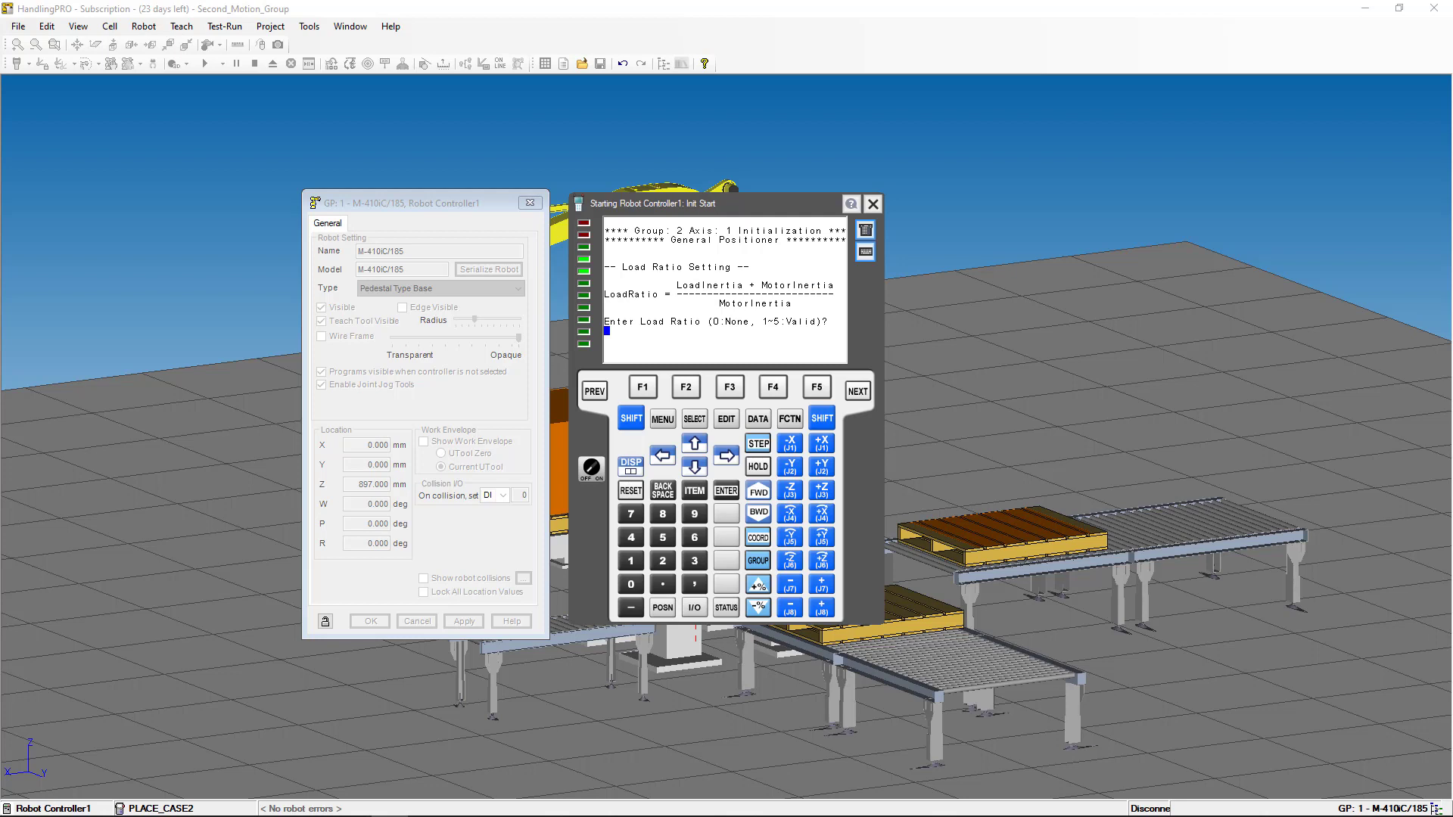
# - Set load ratio 2, brake number 1 and servo off FALSE to complete axis 1
pyautogui.write('2')
pyautogui.press('Return')
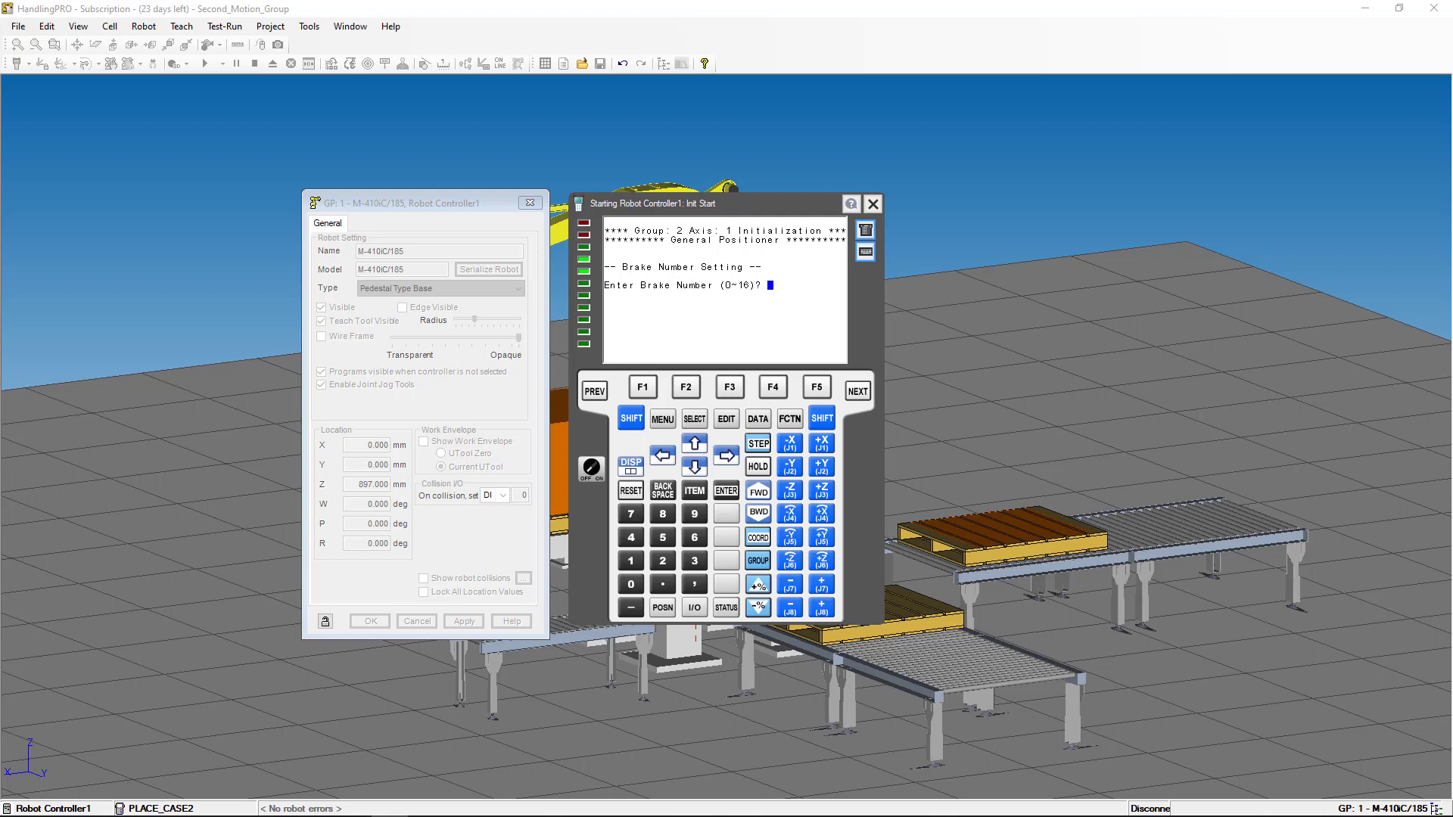
pyautogui.write('1')
pyautogui.press('Return')
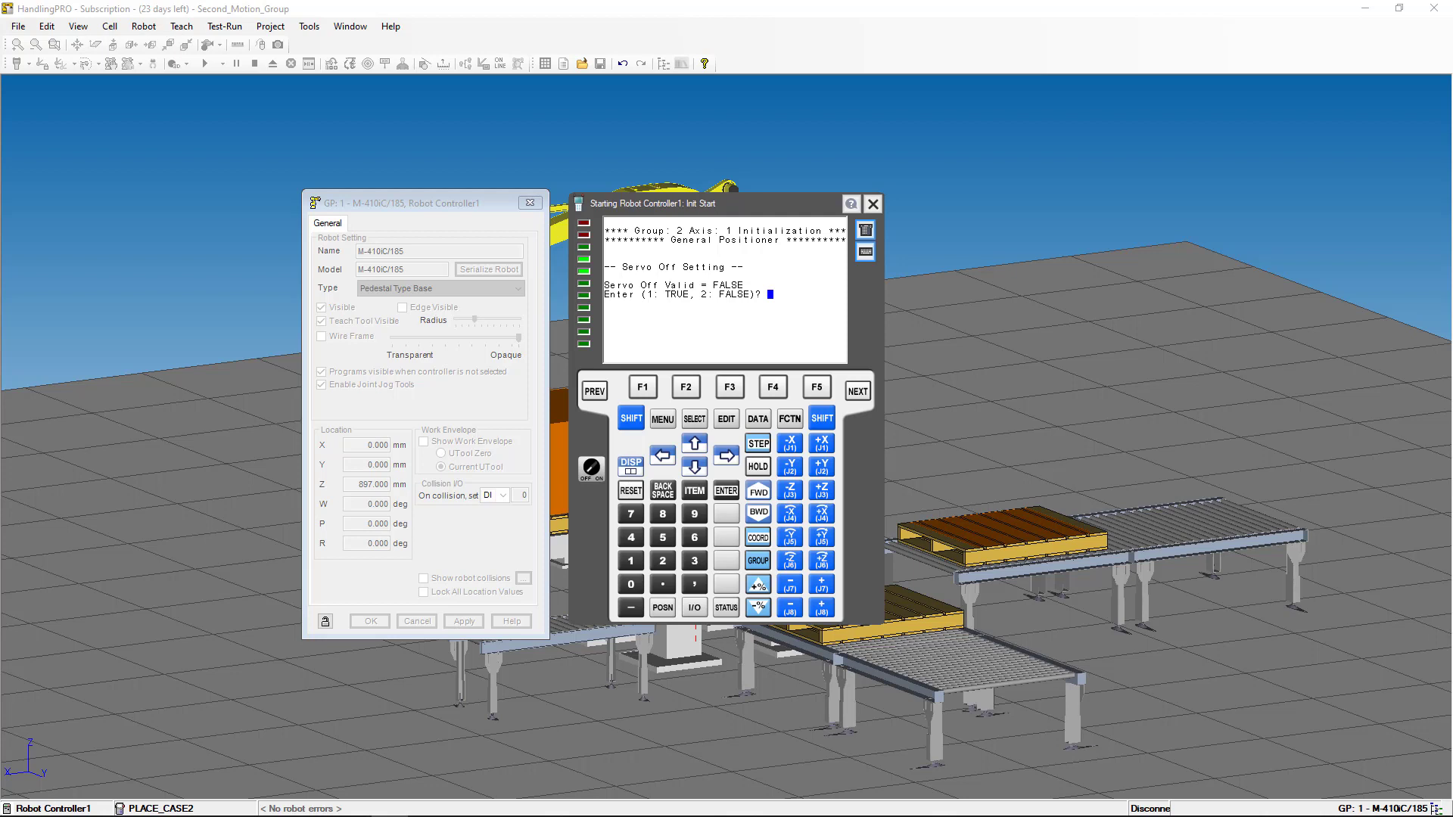
pyautogui.write('2')
pyautogui.press('Return')
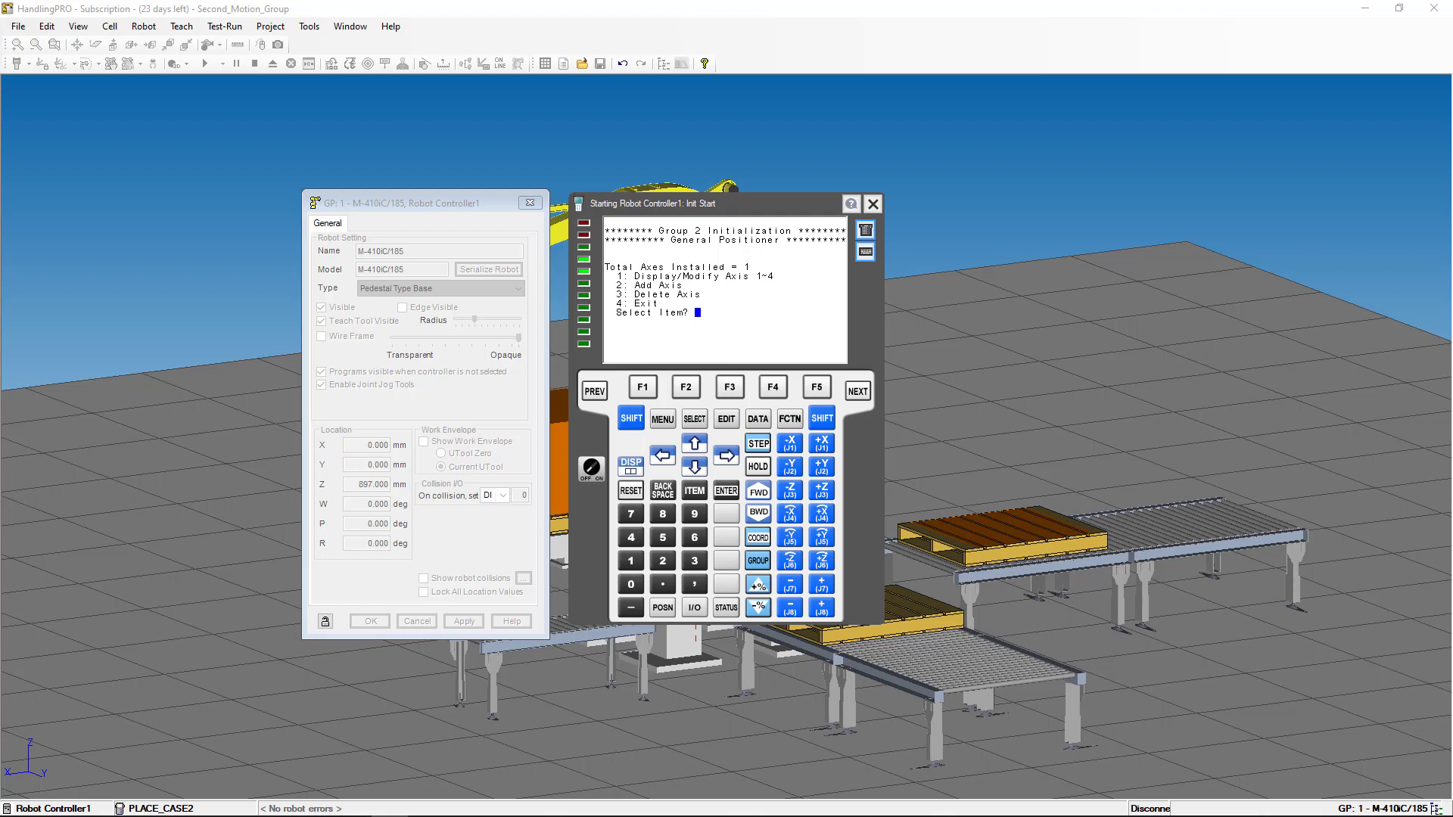
# - Choose 4 (Exit) at the Group 2 Initialization menu to restart the controller
pyautogui.write('4')
pyautogui.press('Return')
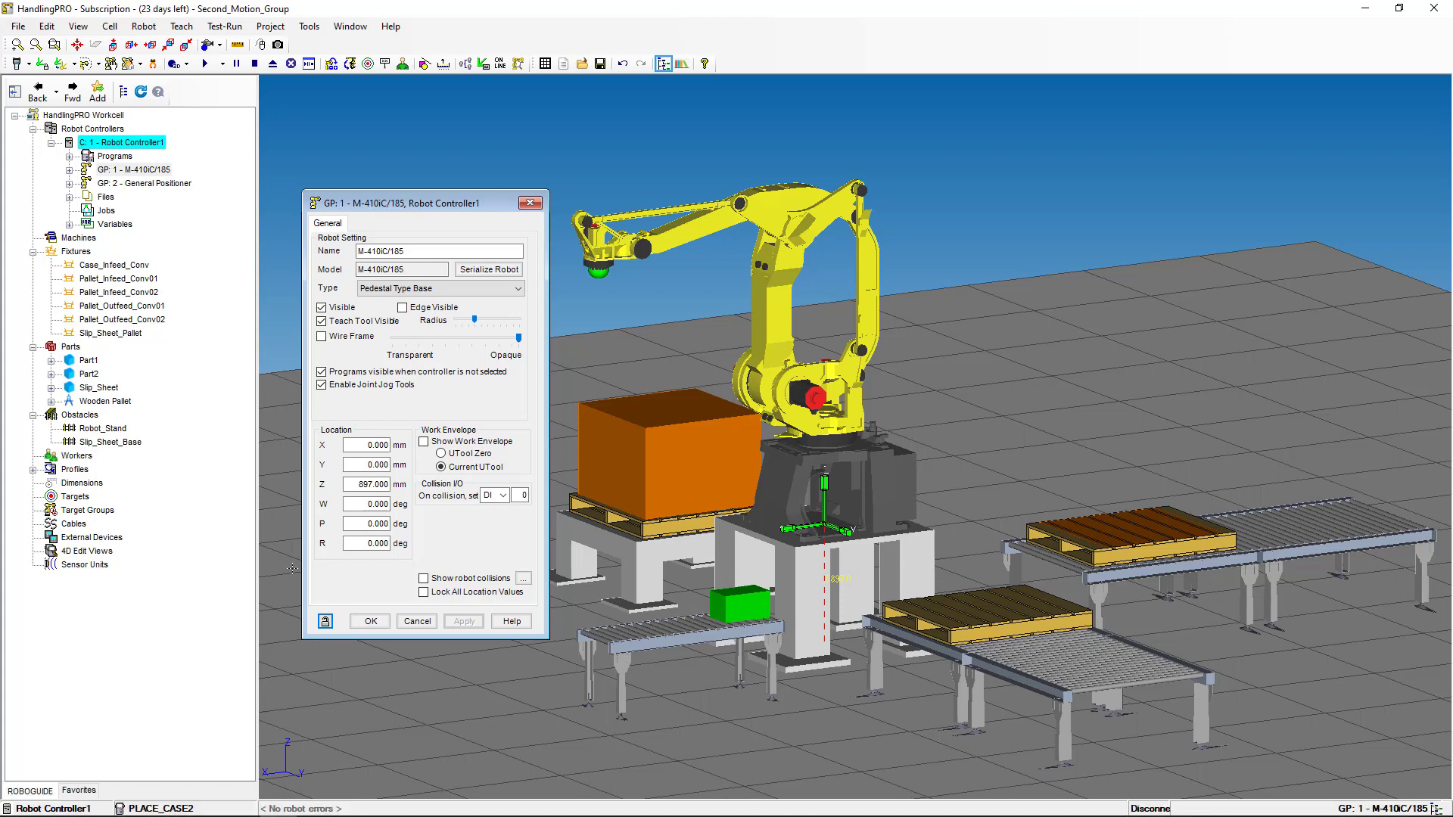
# - Close the GP: 1 - M-410iC/185 properties dialog with OK
pyautogui.click(360, 620)
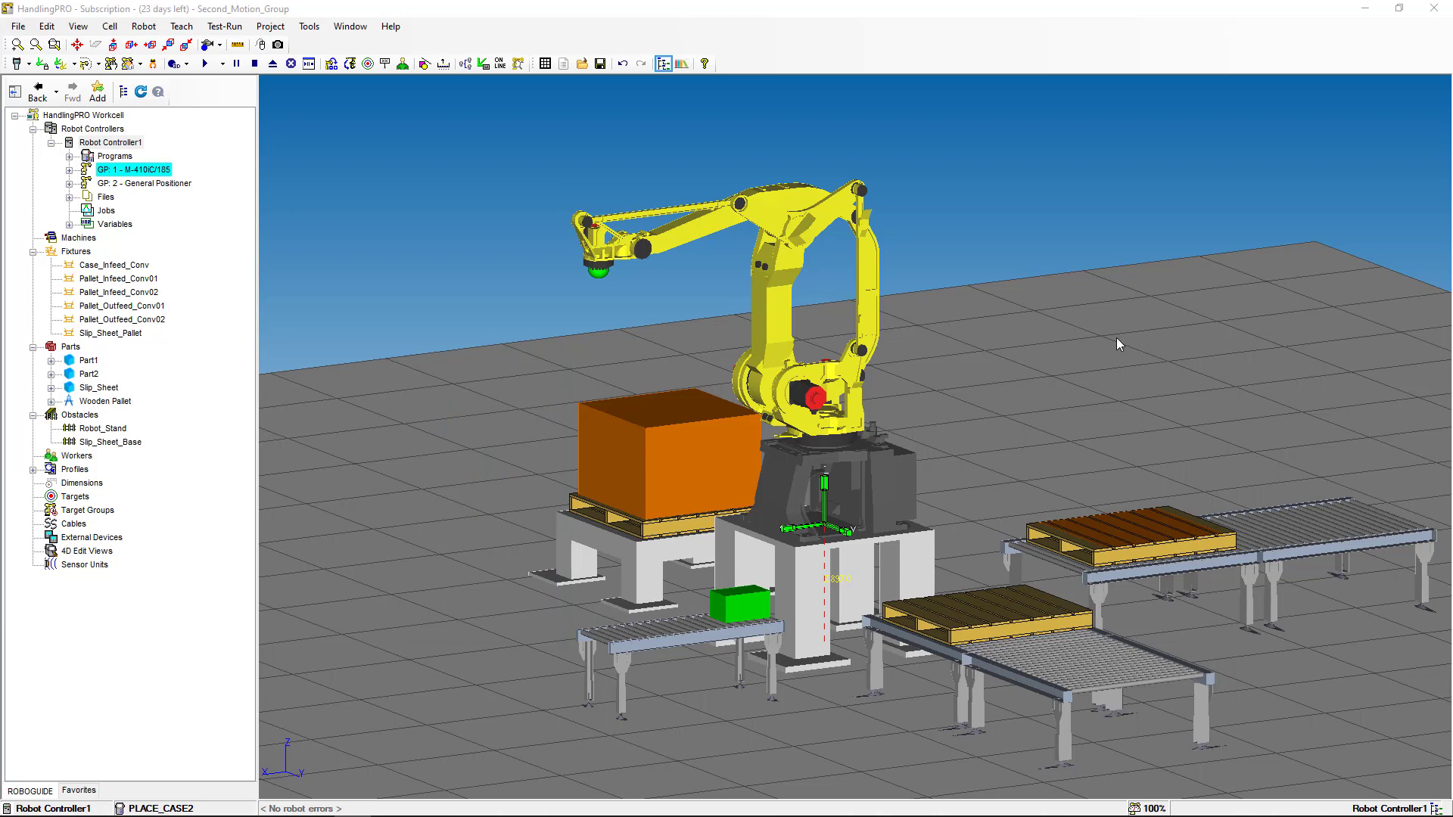
# - Expand GP: 1 Tooling to list UT: 1–UT: 254, and expand GP: 2 to reveal Joint 1
pyautogui.click(185, 185)
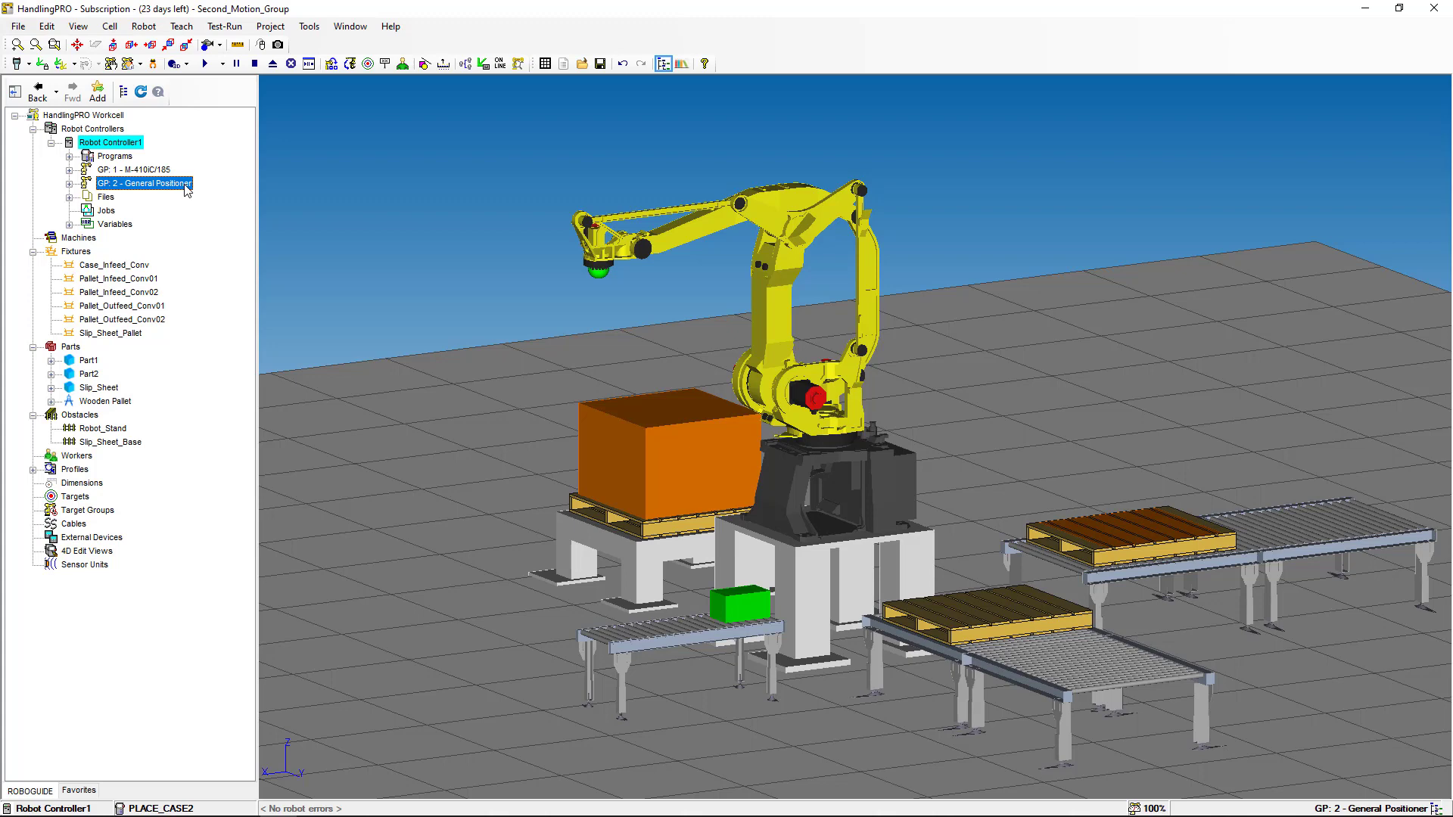
pyautogui.click(138, 170)
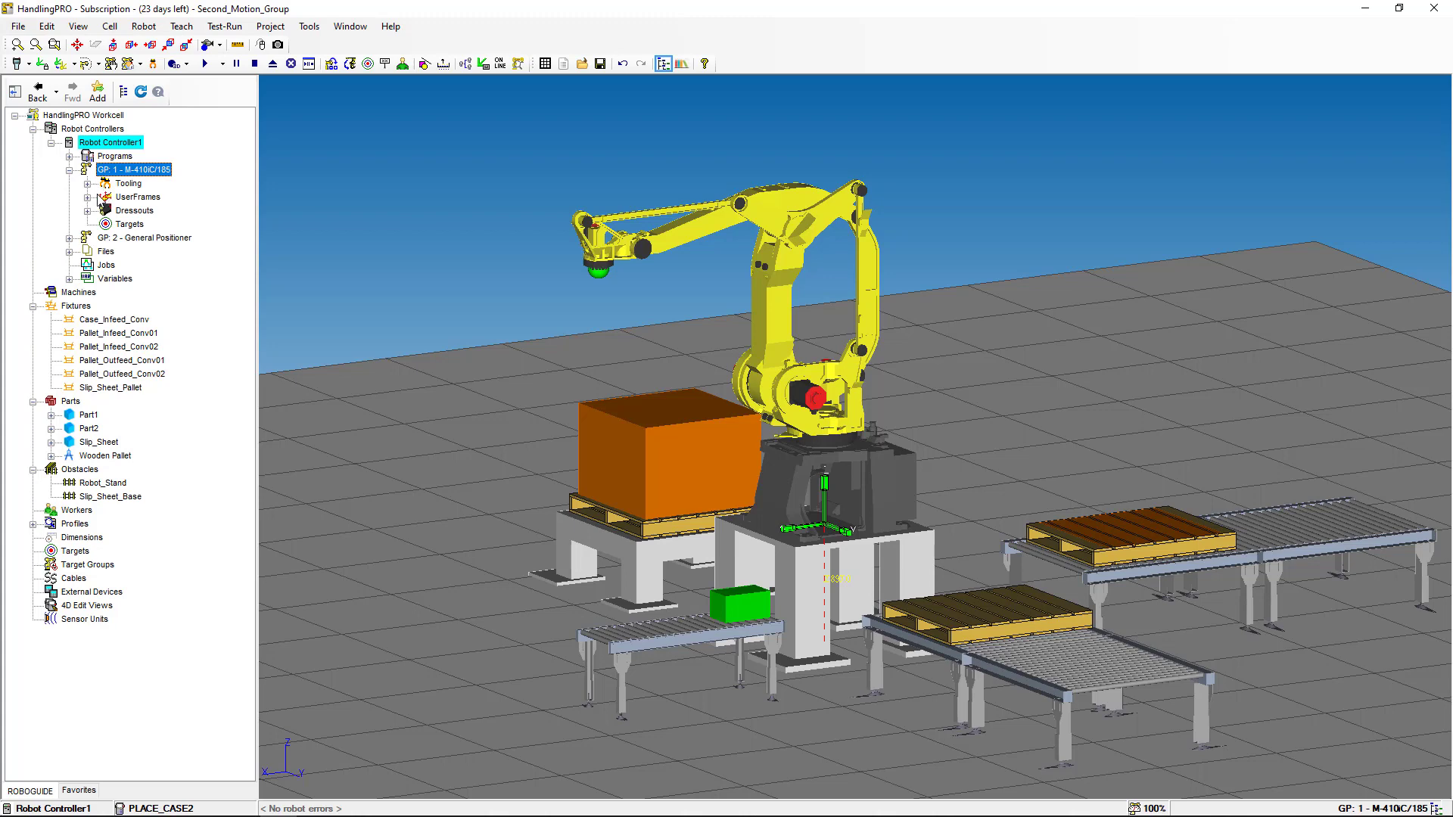
pyautogui.doubleClick(104, 187)
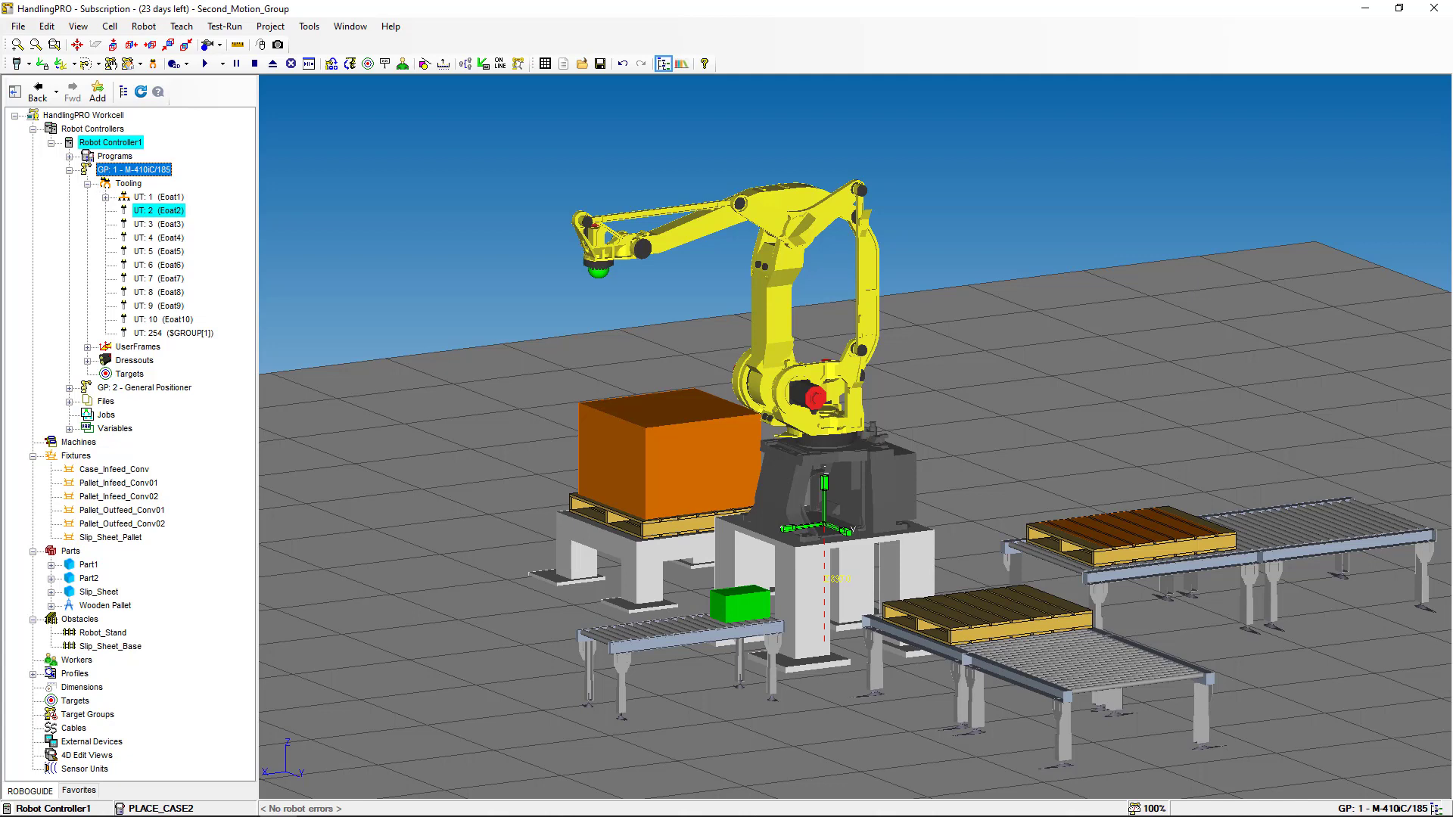
pyautogui.click(70, 387)
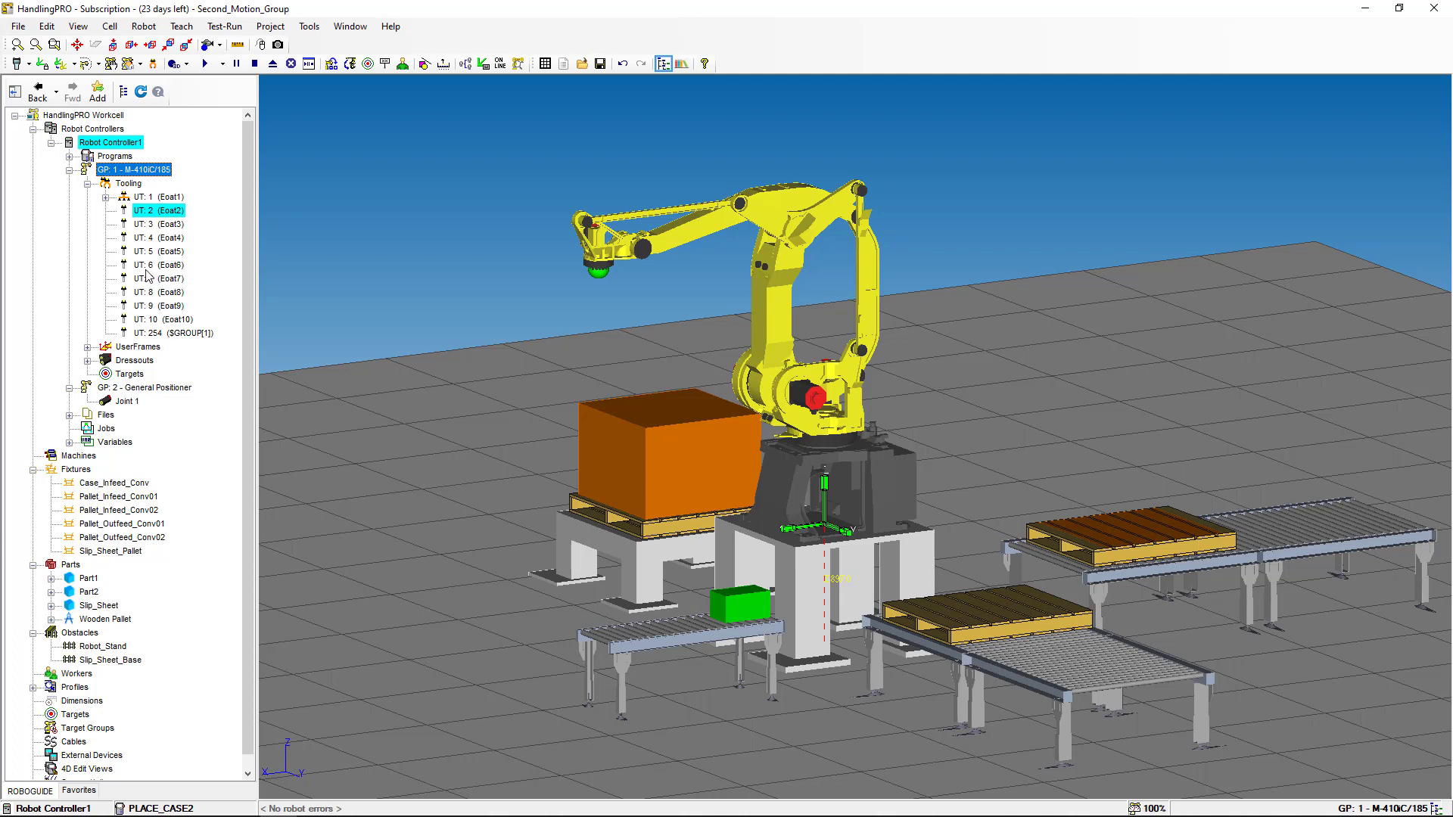
# - Load Servo_Hand_2C_OneSide from the Tooling Library's servo_hands category onto tool frame UT: 2 (Eoat2)
pyautogui.rightClick(170, 217)
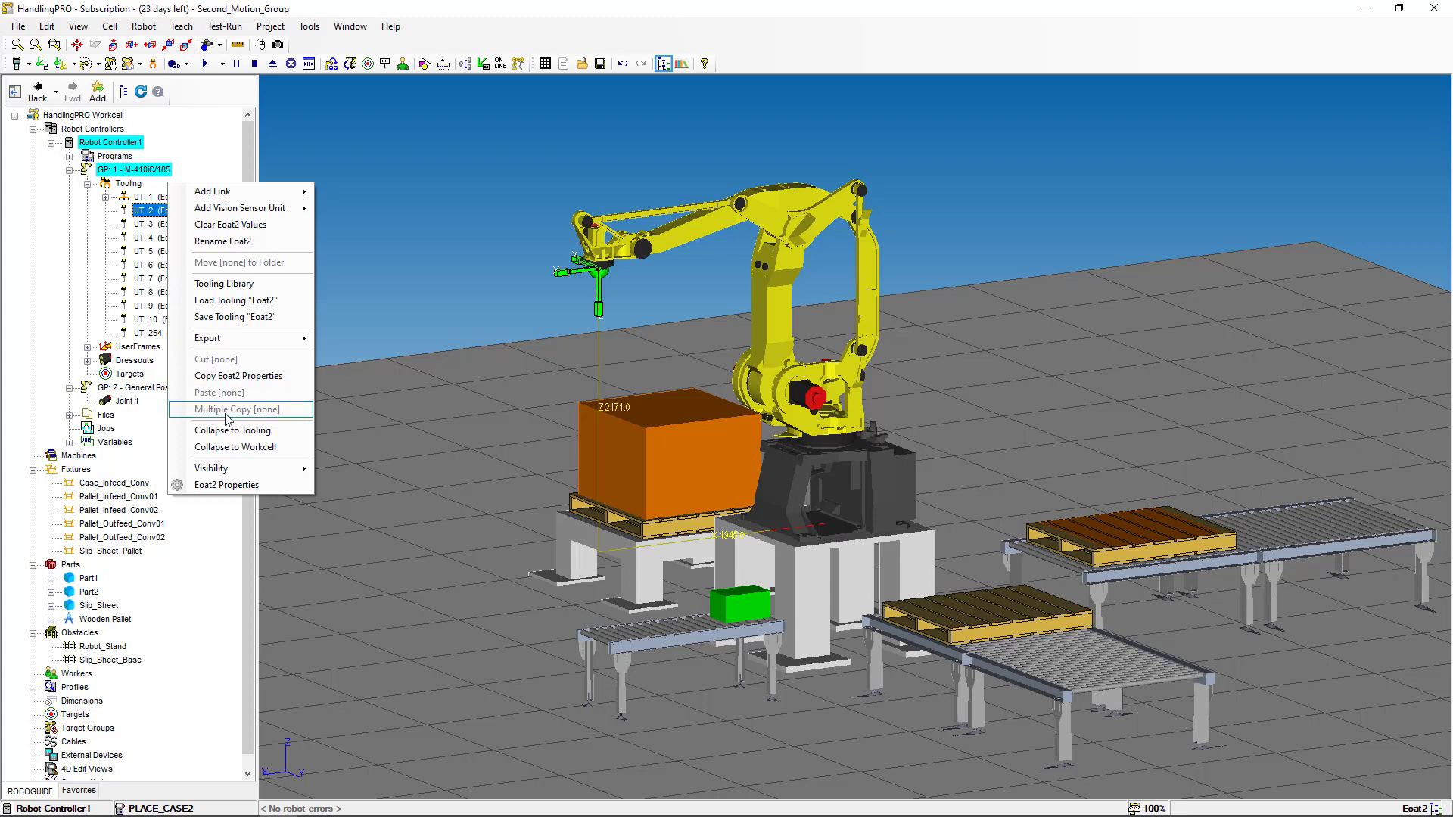
pyautogui.click(256, 292)
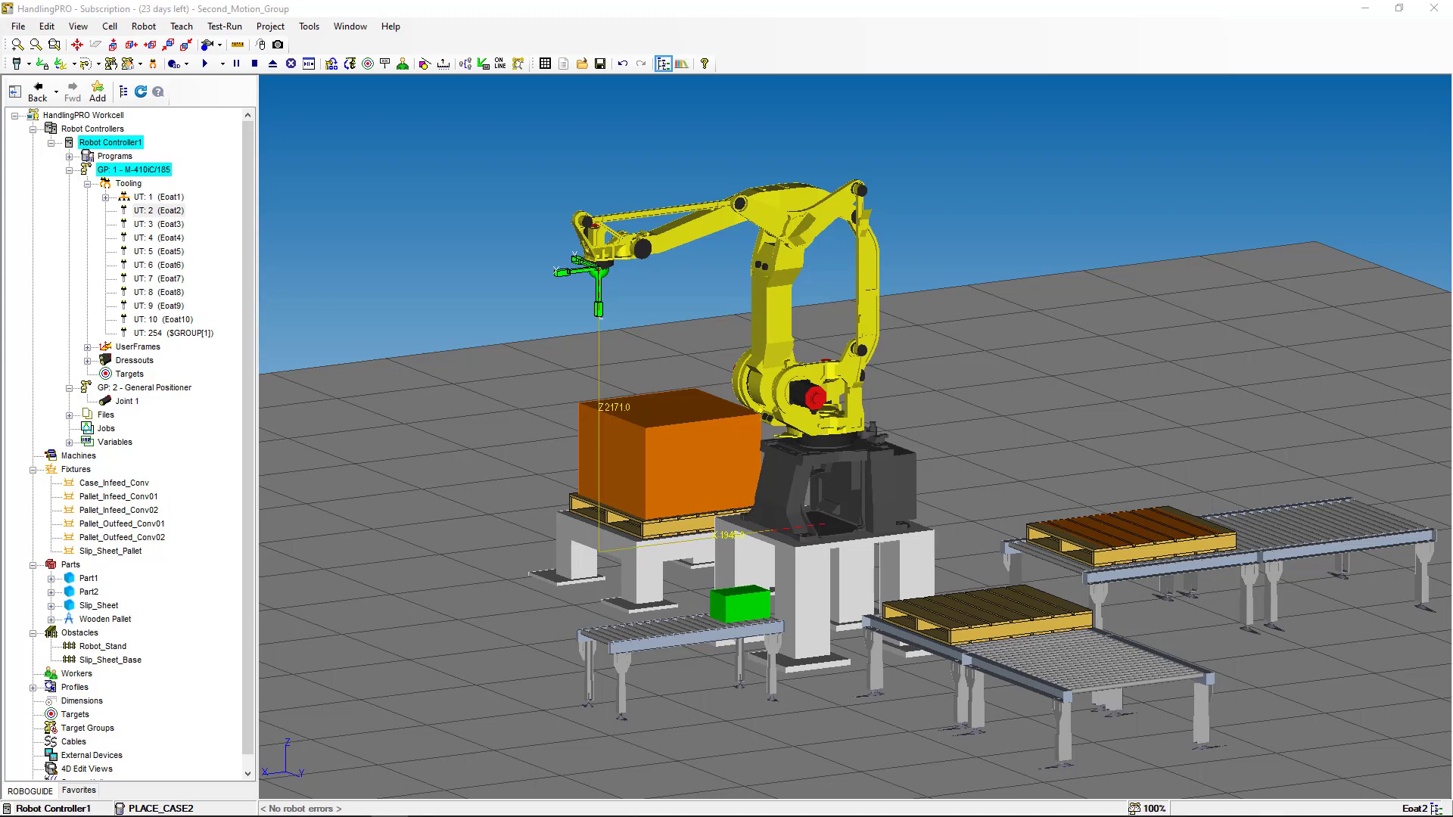
pyautogui.moveTo(661, 321); pyautogui.dragTo(927, 171)
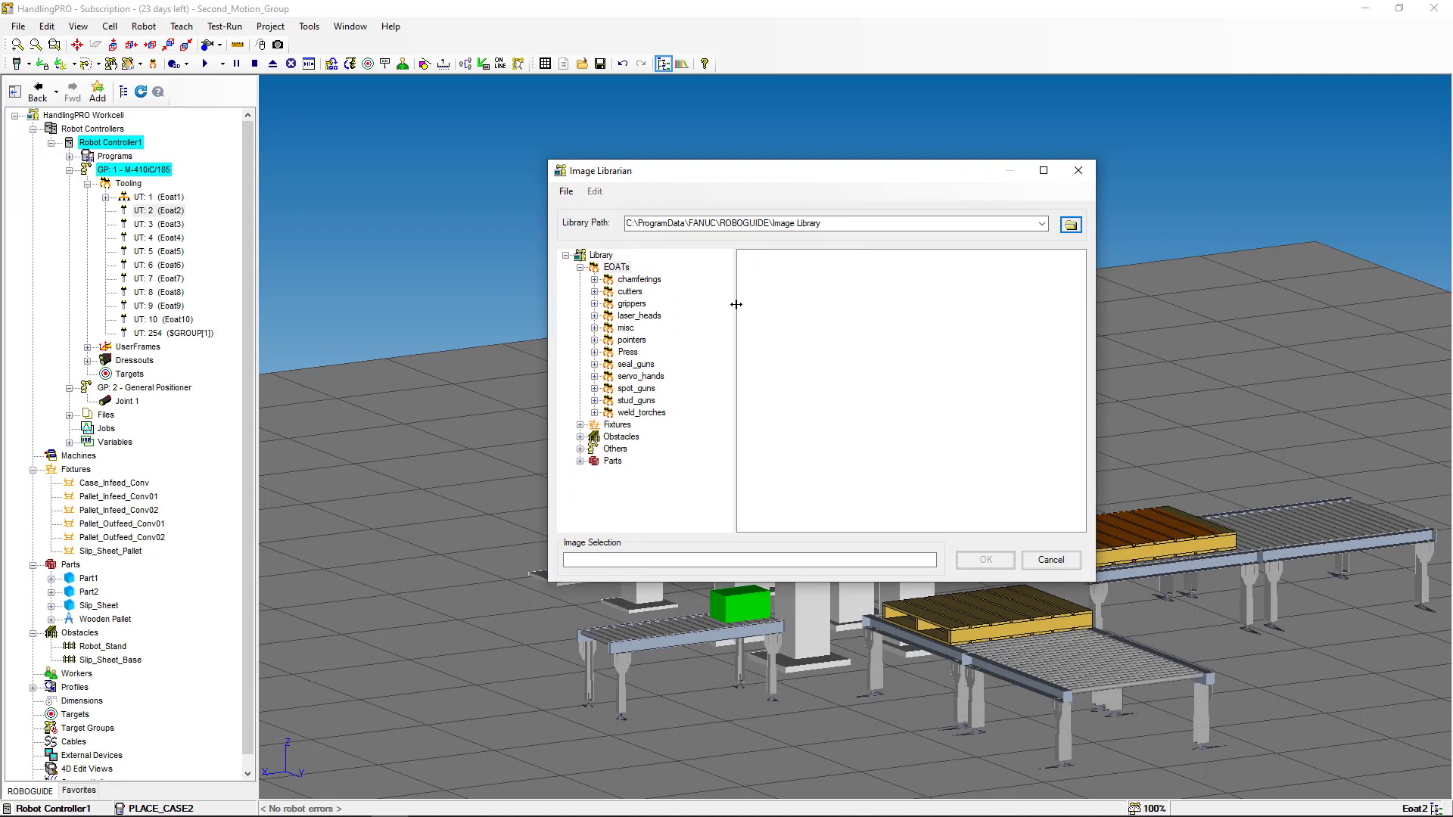
pyautogui.doubleClick(609, 377)
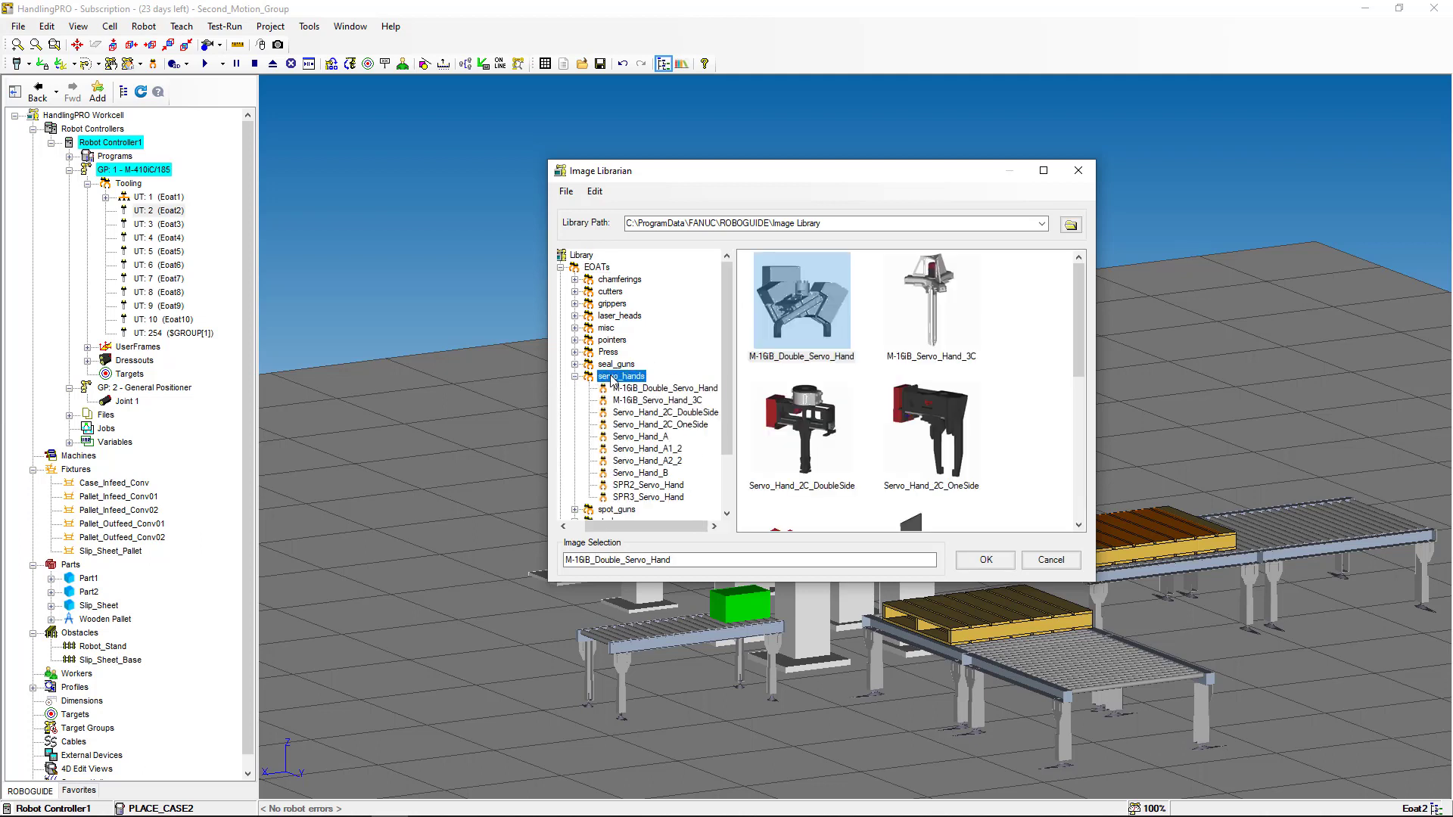
pyautogui.click(936, 426)
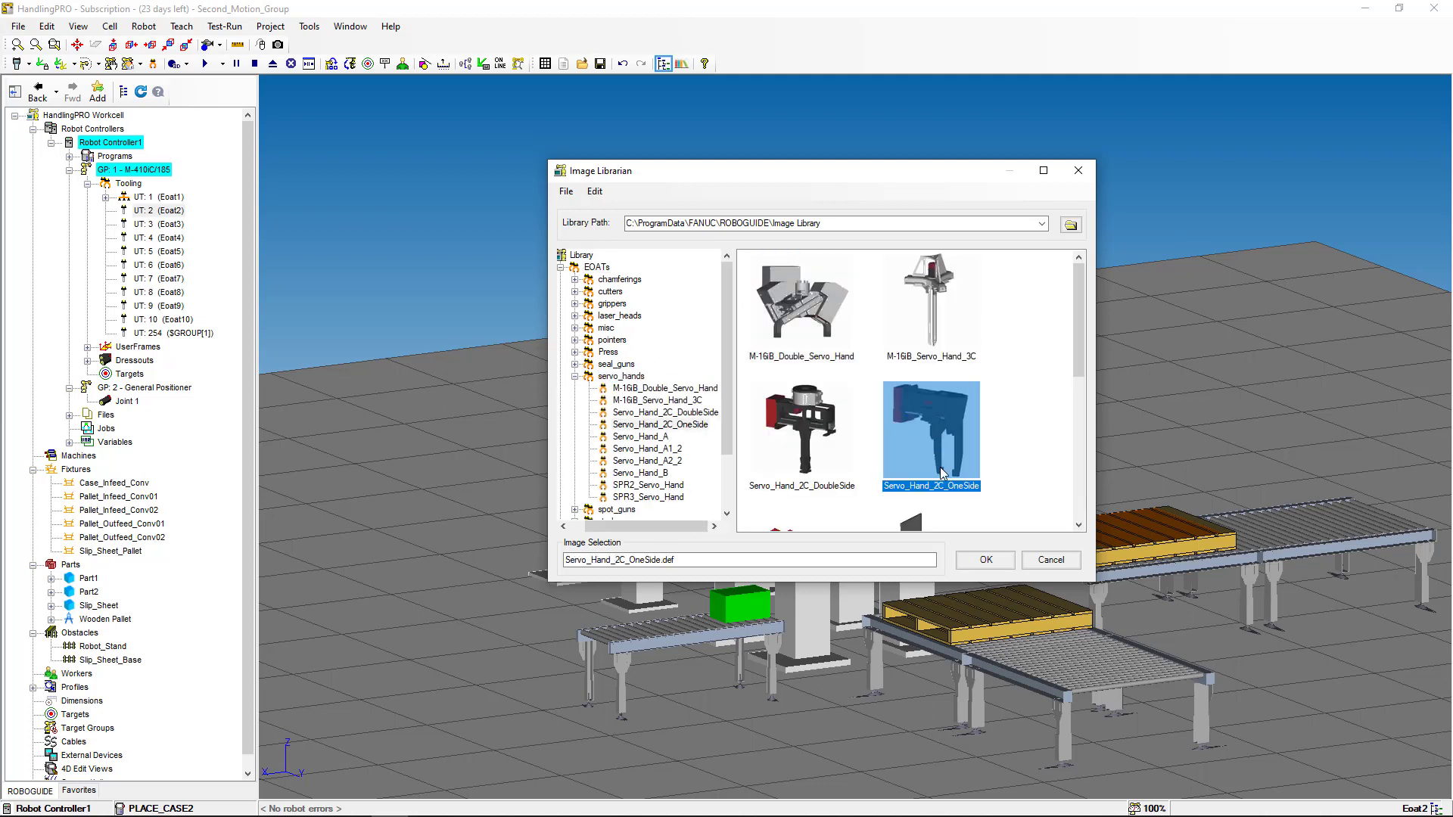
pyautogui.click(986, 560)
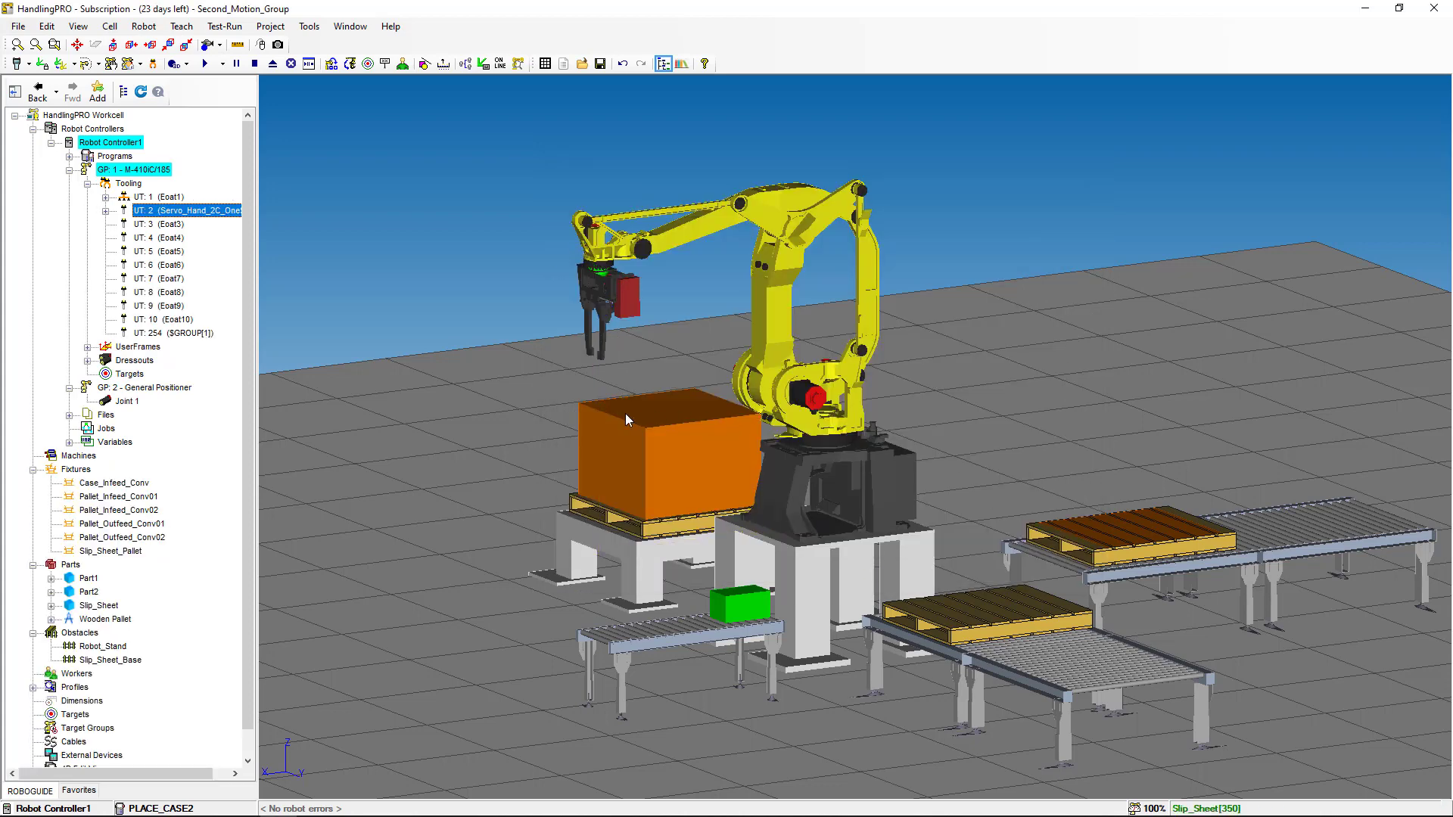
# - Expand UT: 2 and bring up the options for its Servo_Hand_2C_OneSide_C link
pyautogui.moveTo(554, 424); pyautogui.dragTo(636, 422, button='right')
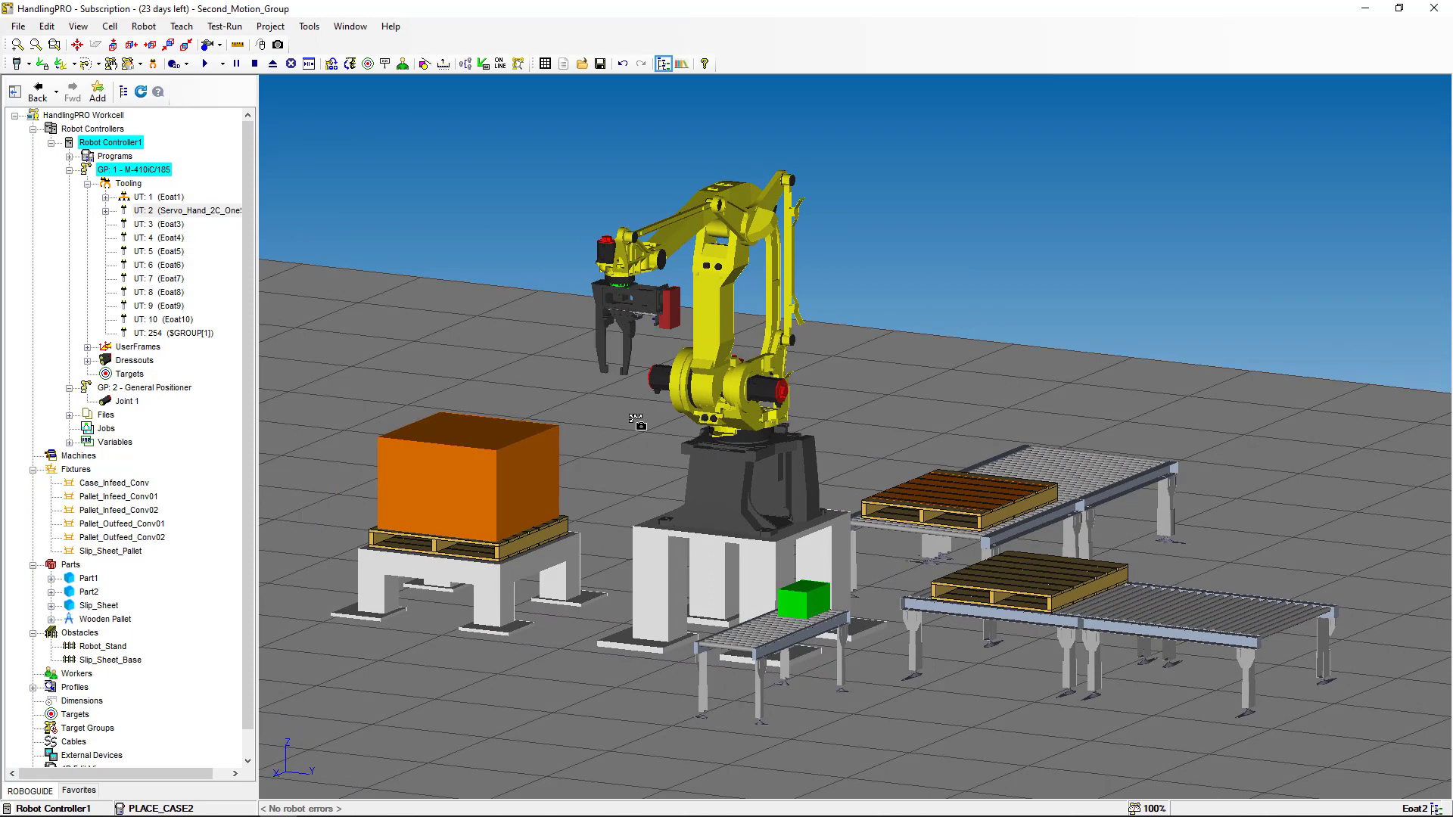
pyautogui.click(106, 212)
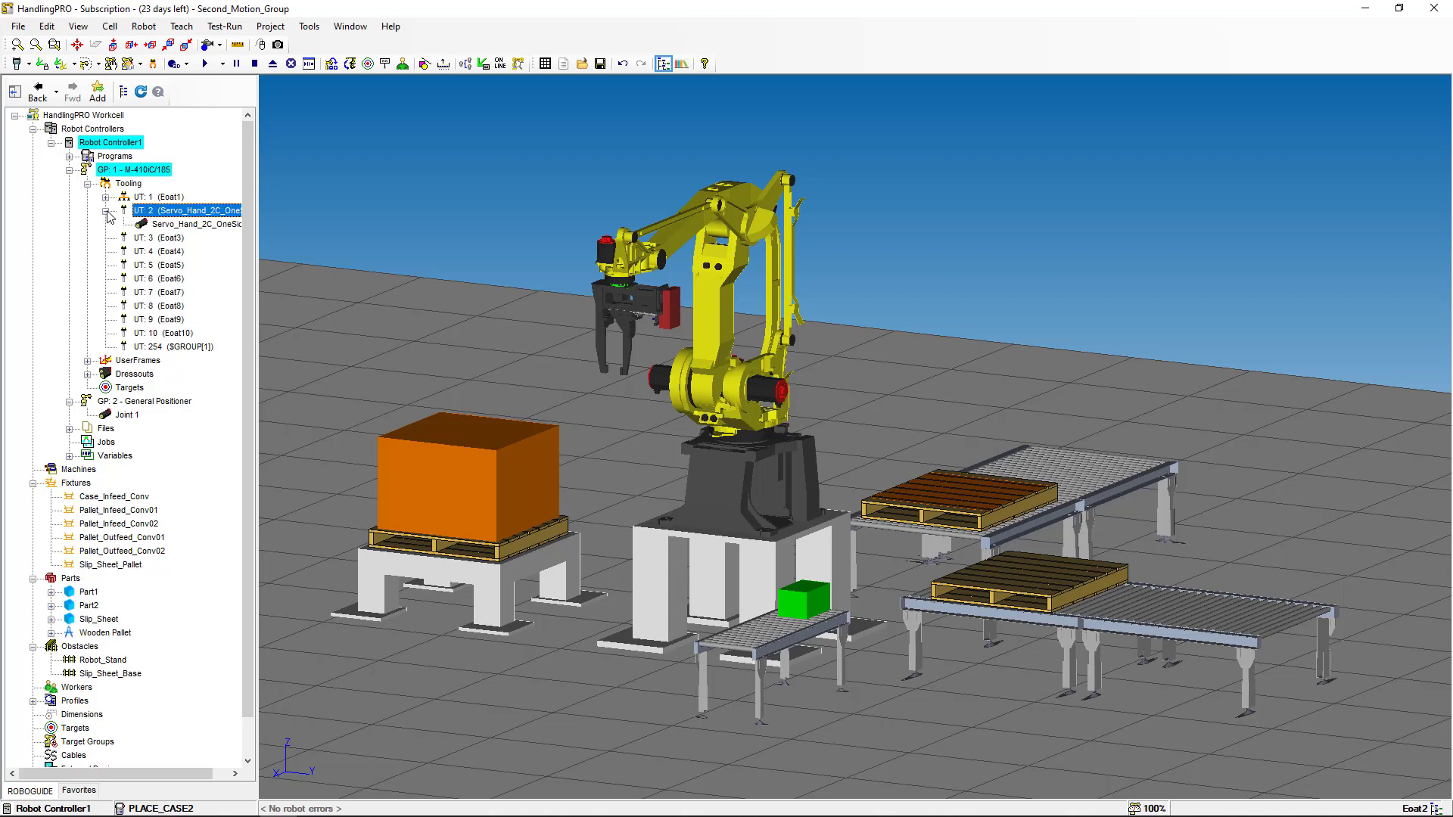
pyautogui.click(177, 225)
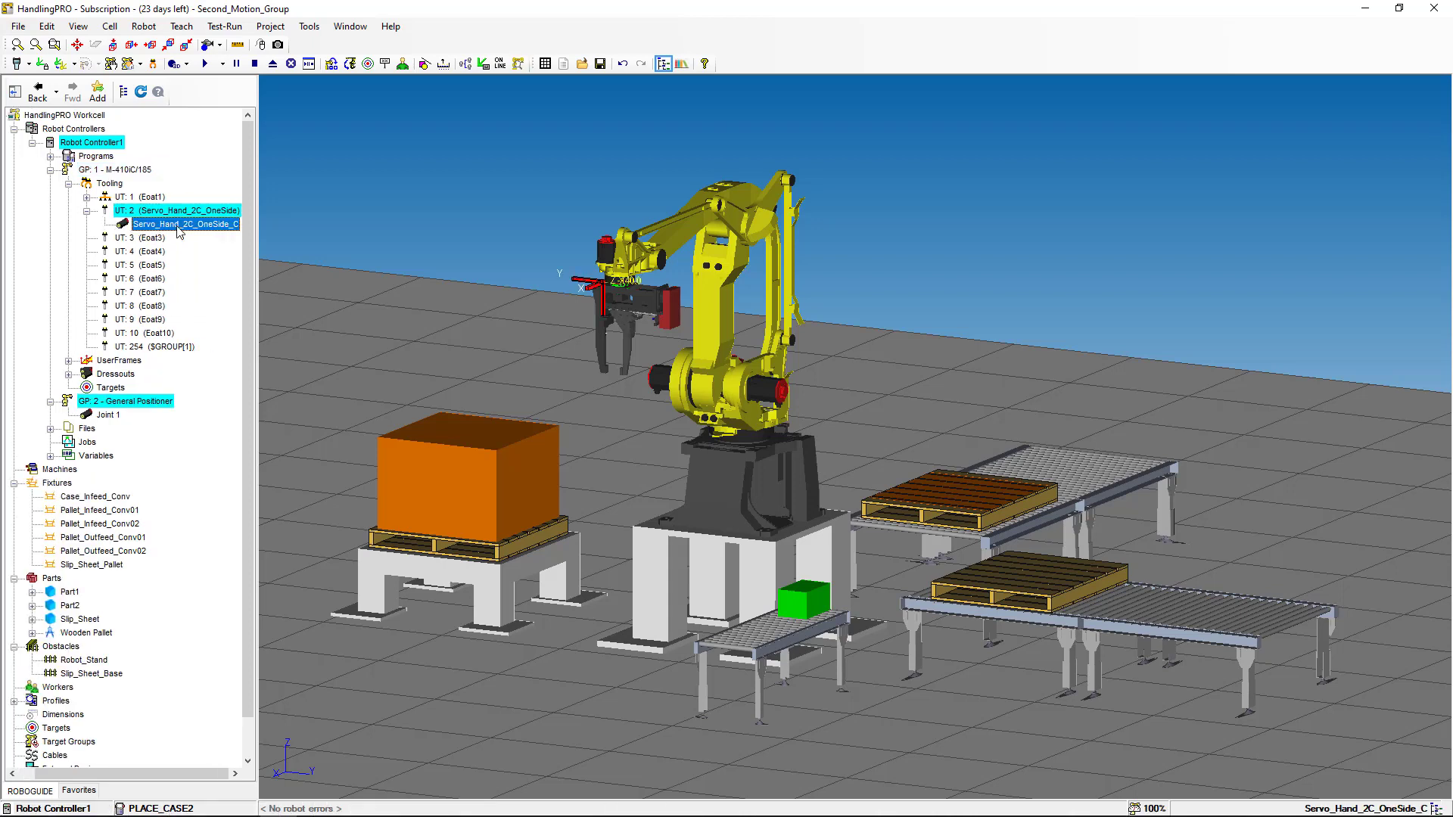
pyautogui.rightClick(179, 227)
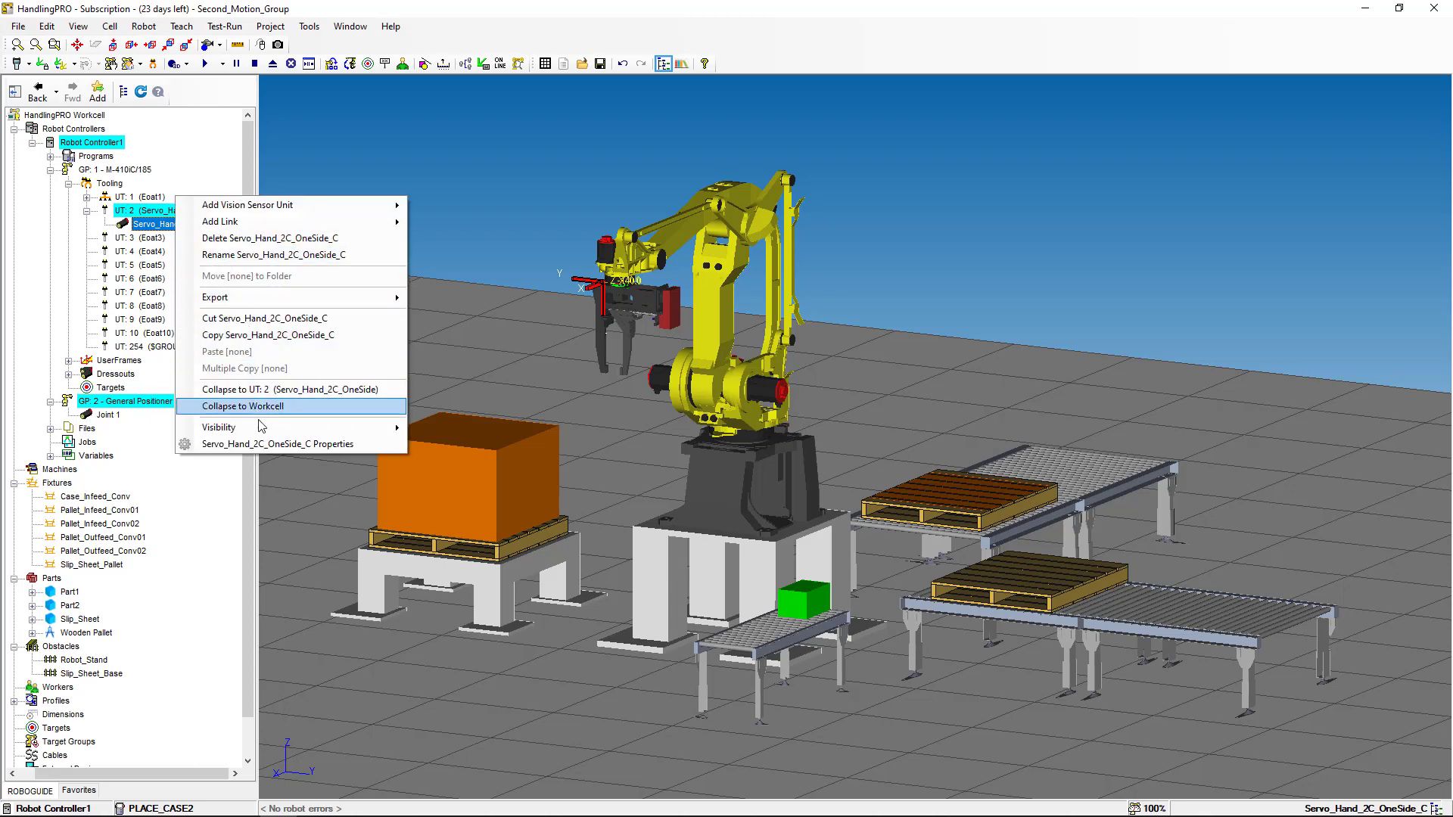
# - Make the Servo_Hand_2C_OneSide_C jaws servo-controlled by GP: 2 Joint 1, test travel, and confirm at 125 mm
pyautogui.click(276, 445)
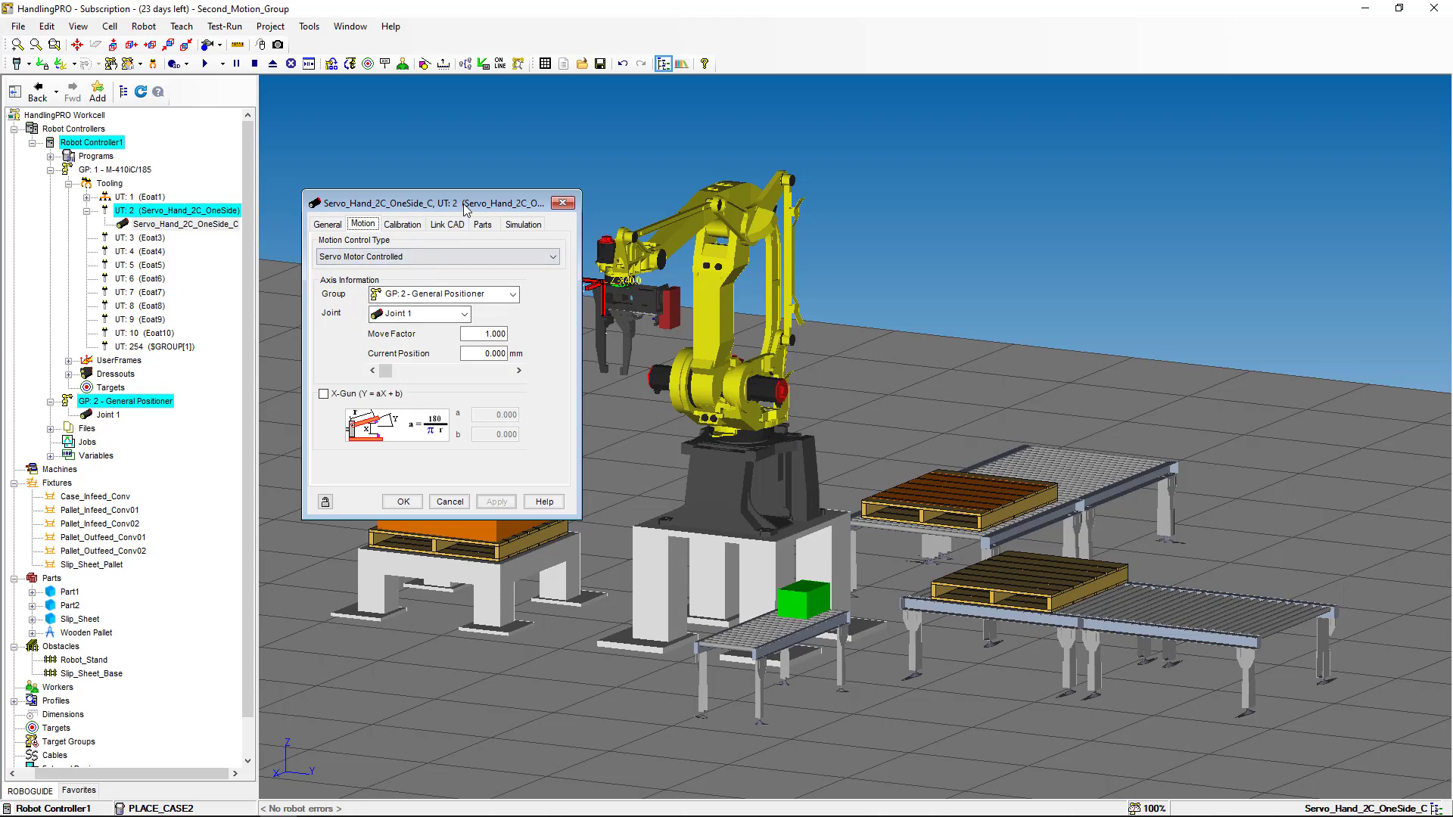
pyautogui.moveTo(458, 204); pyautogui.dragTo(398, 204)
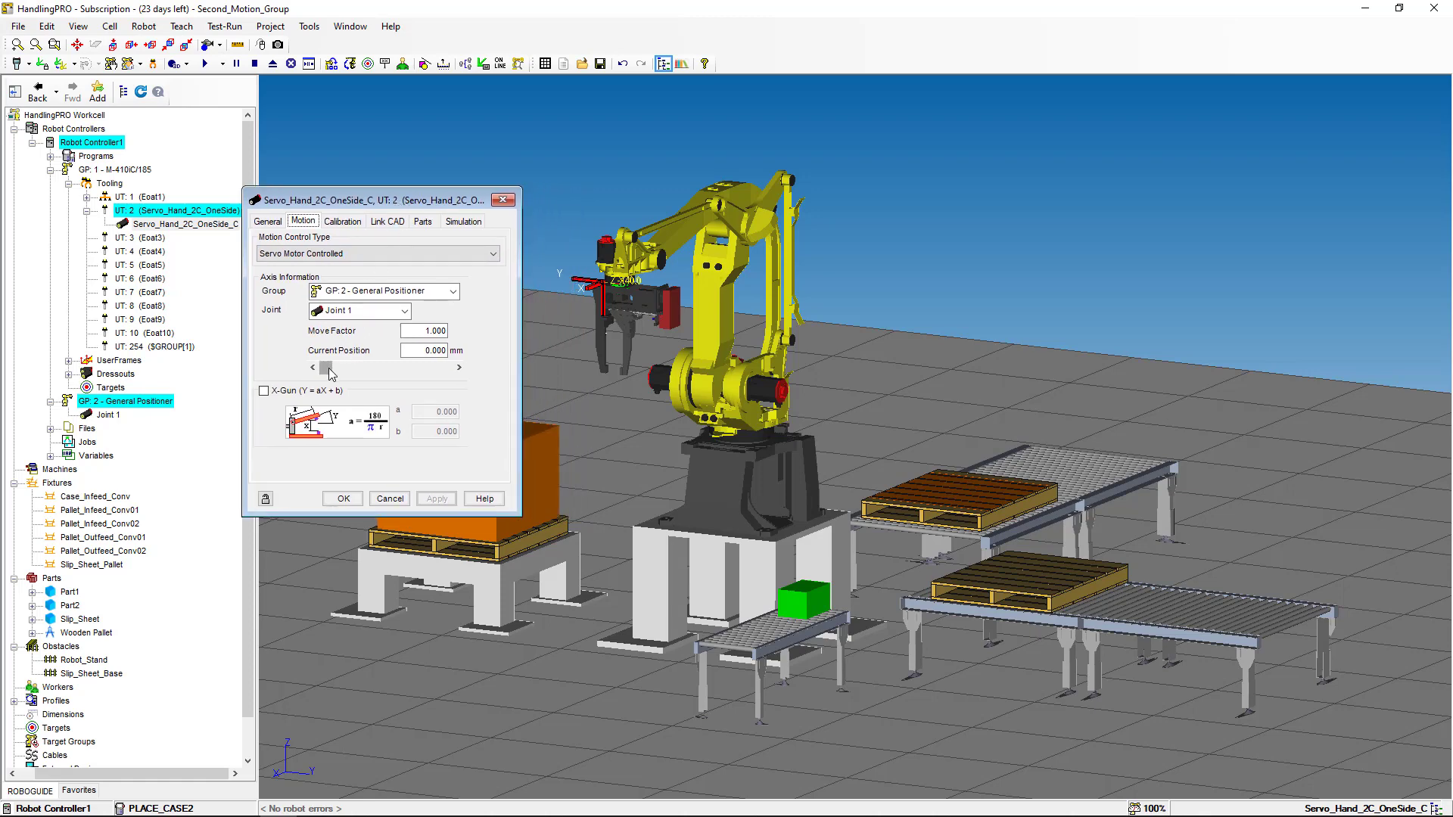
pyautogui.moveTo(330, 372); pyautogui.dragTo(463, 369)
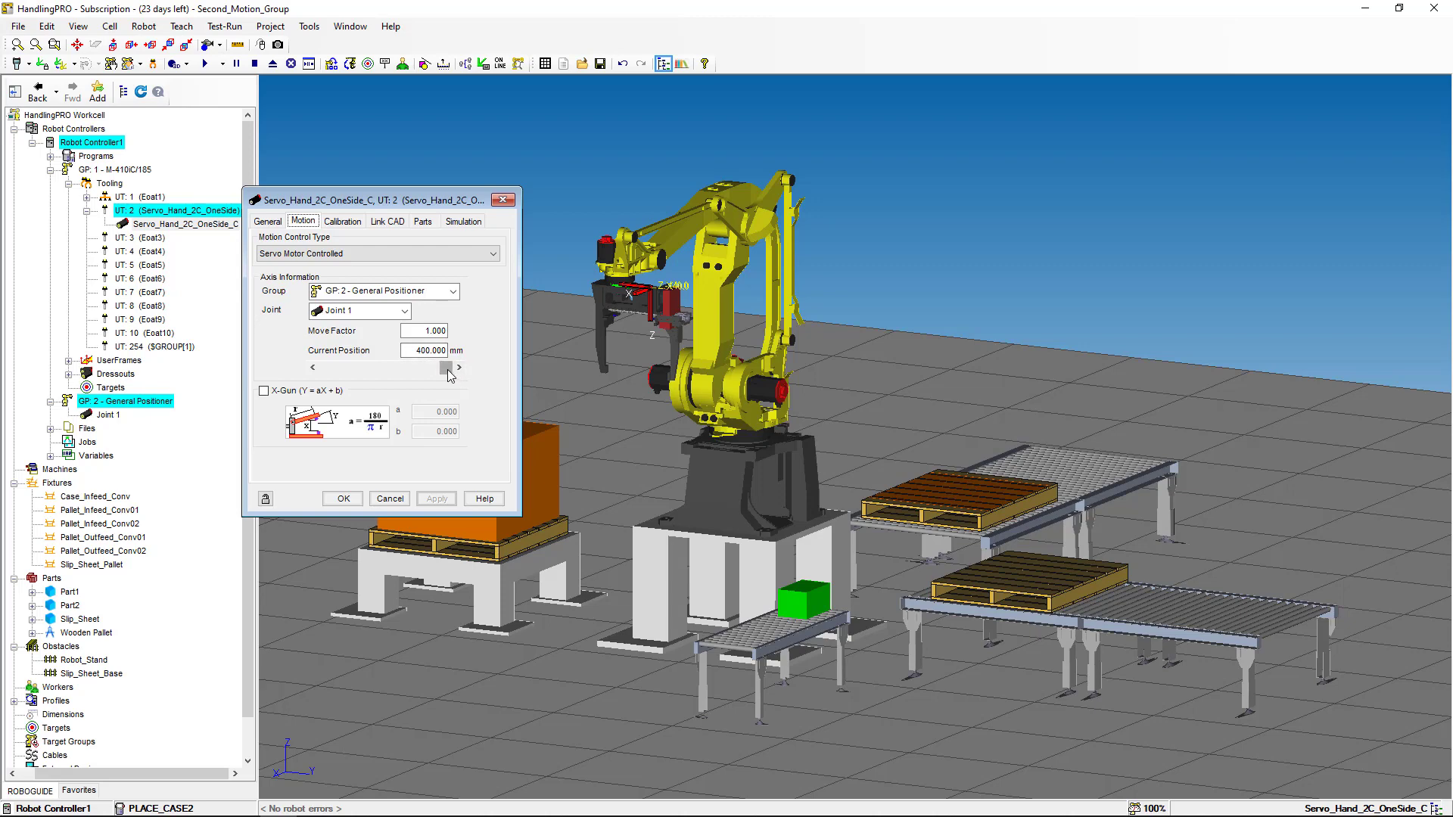
pyautogui.moveTo(447, 369); pyautogui.dragTo(310, 371)
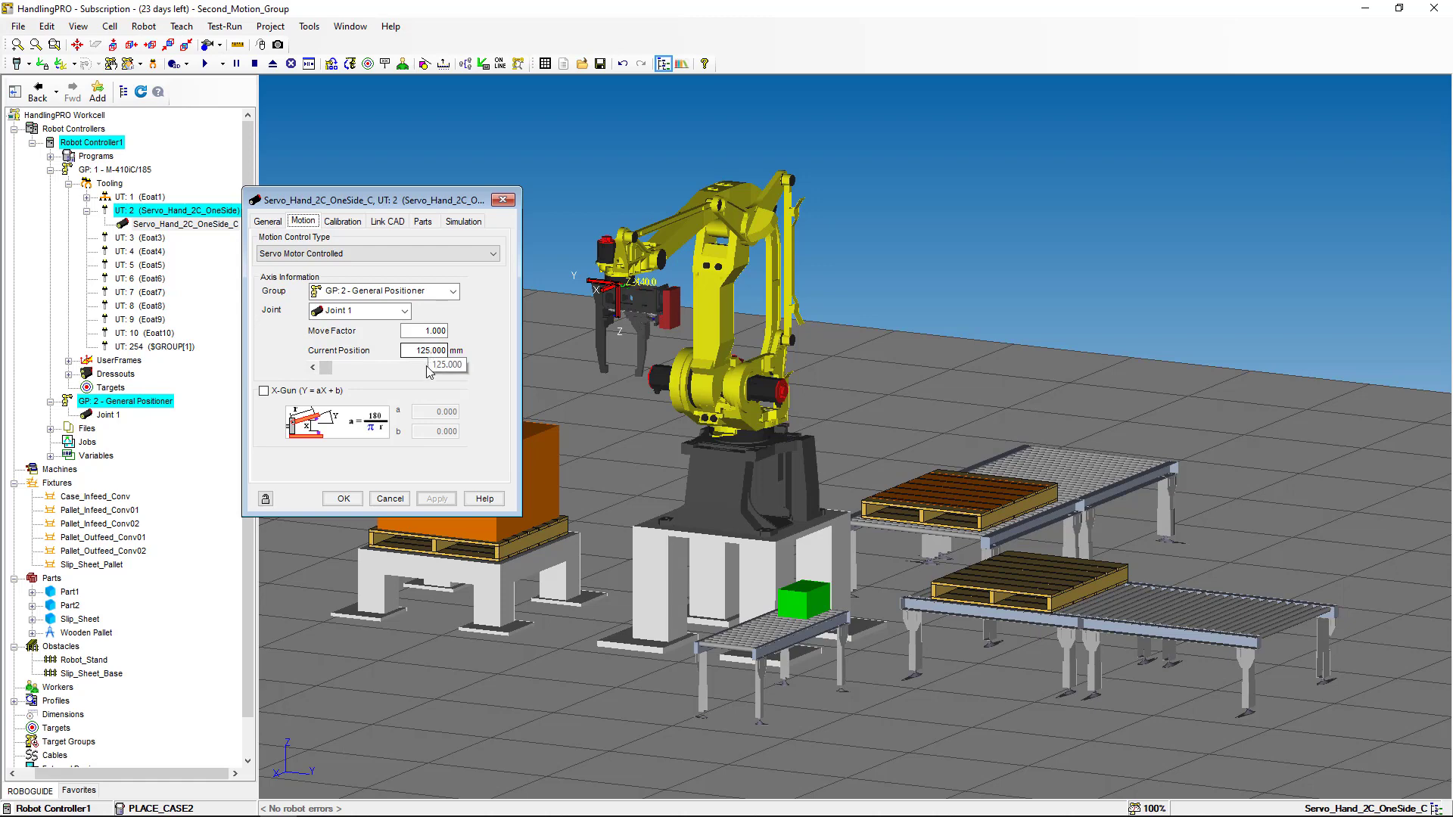
pyautogui.click(343, 499)
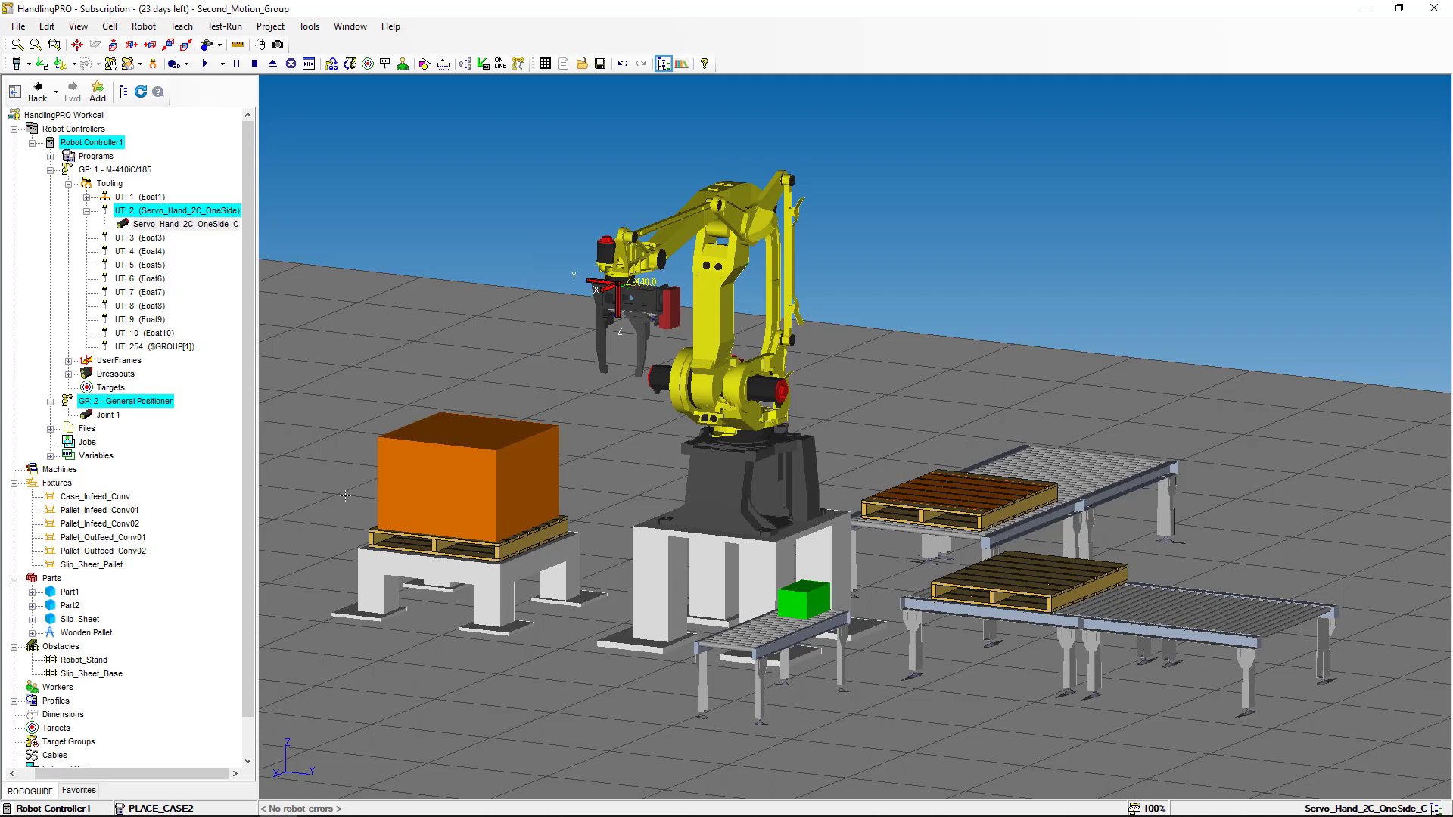
pyautogui.click(16, 65)
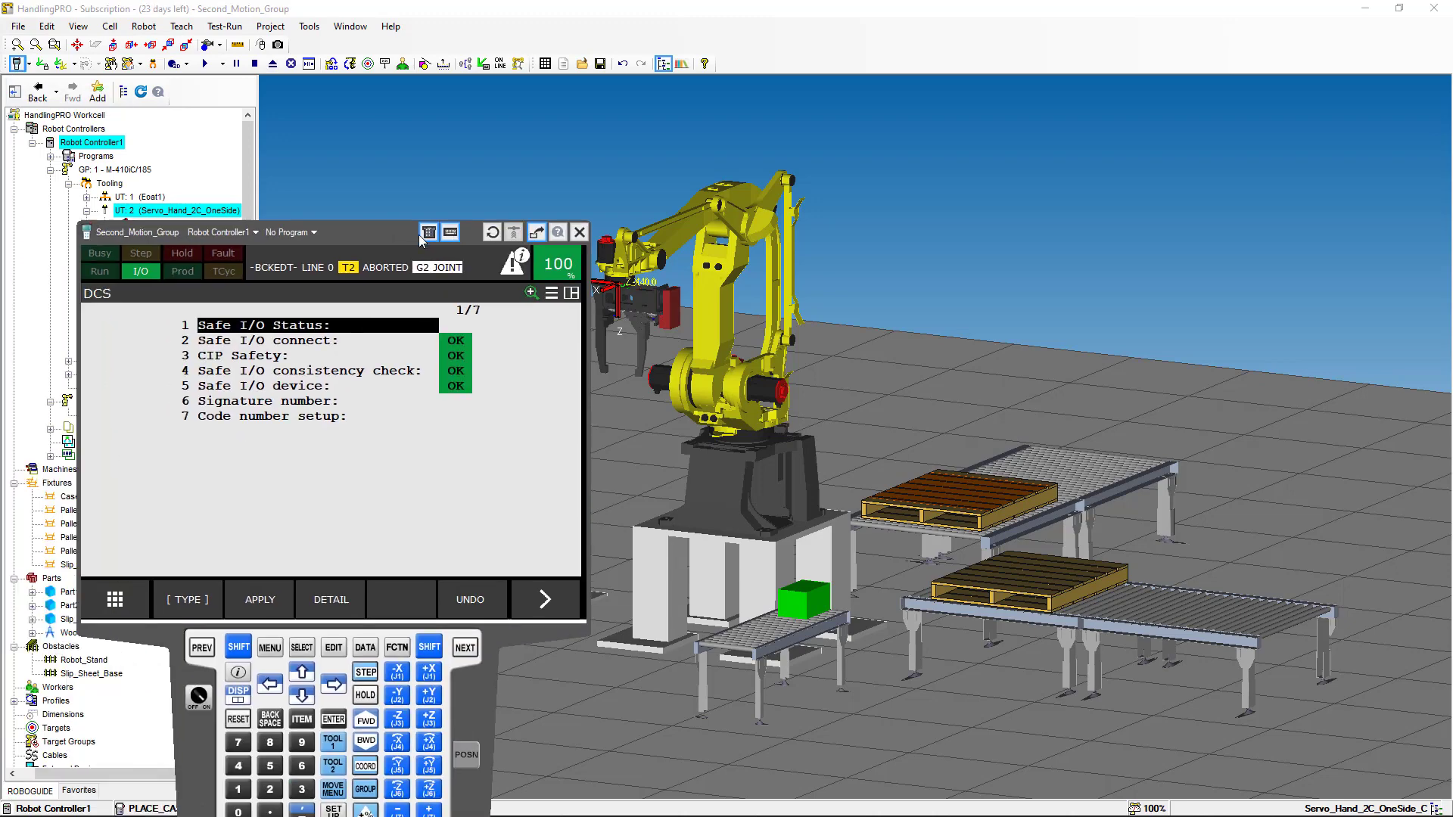
pyautogui.moveTo(340, 234); pyautogui.dragTo(1037, 136)
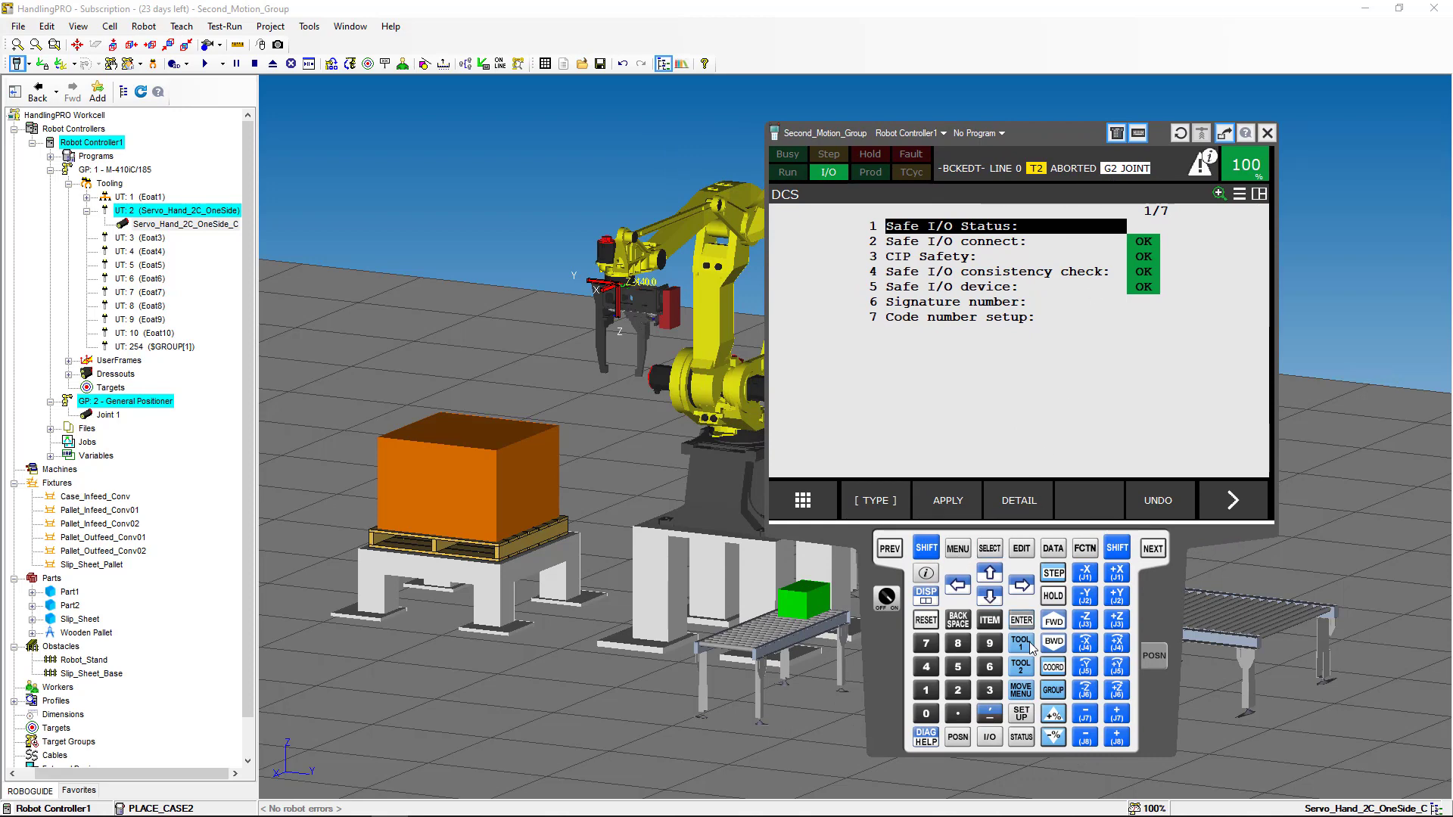
pyautogui.click(1053, 690)
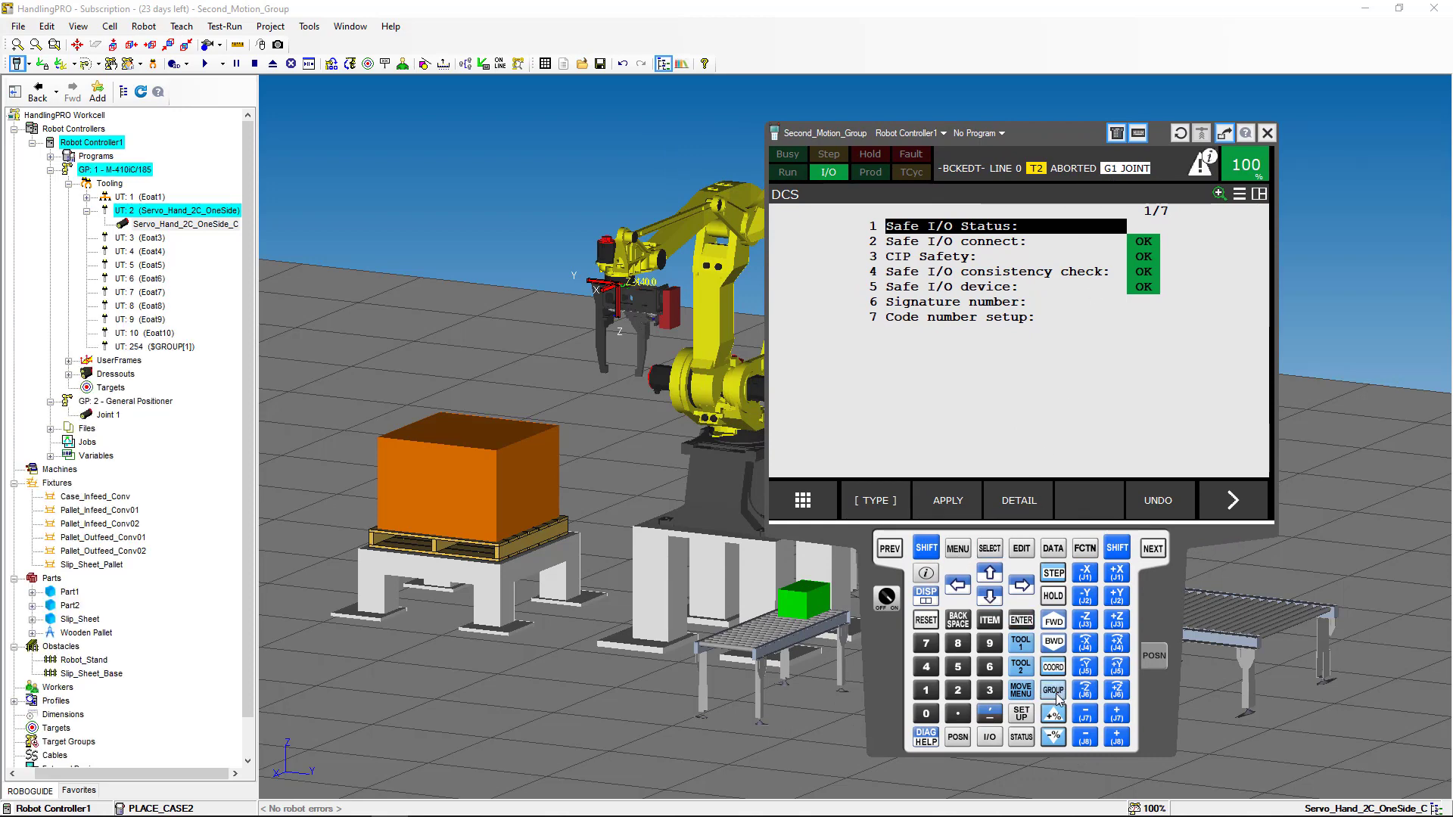
pyautogui.click(1054, 690)
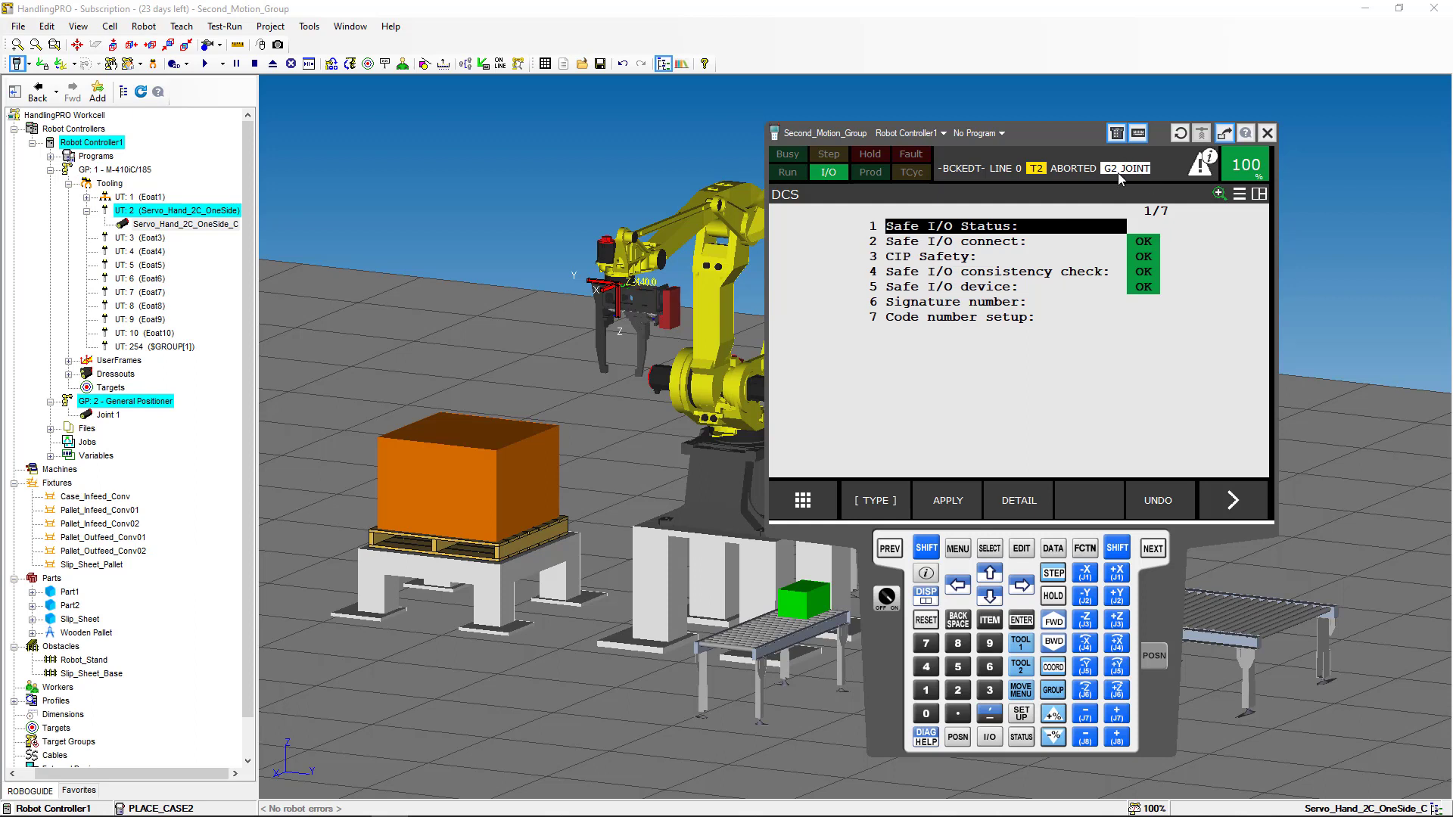
pyautogui.click(930, 553)
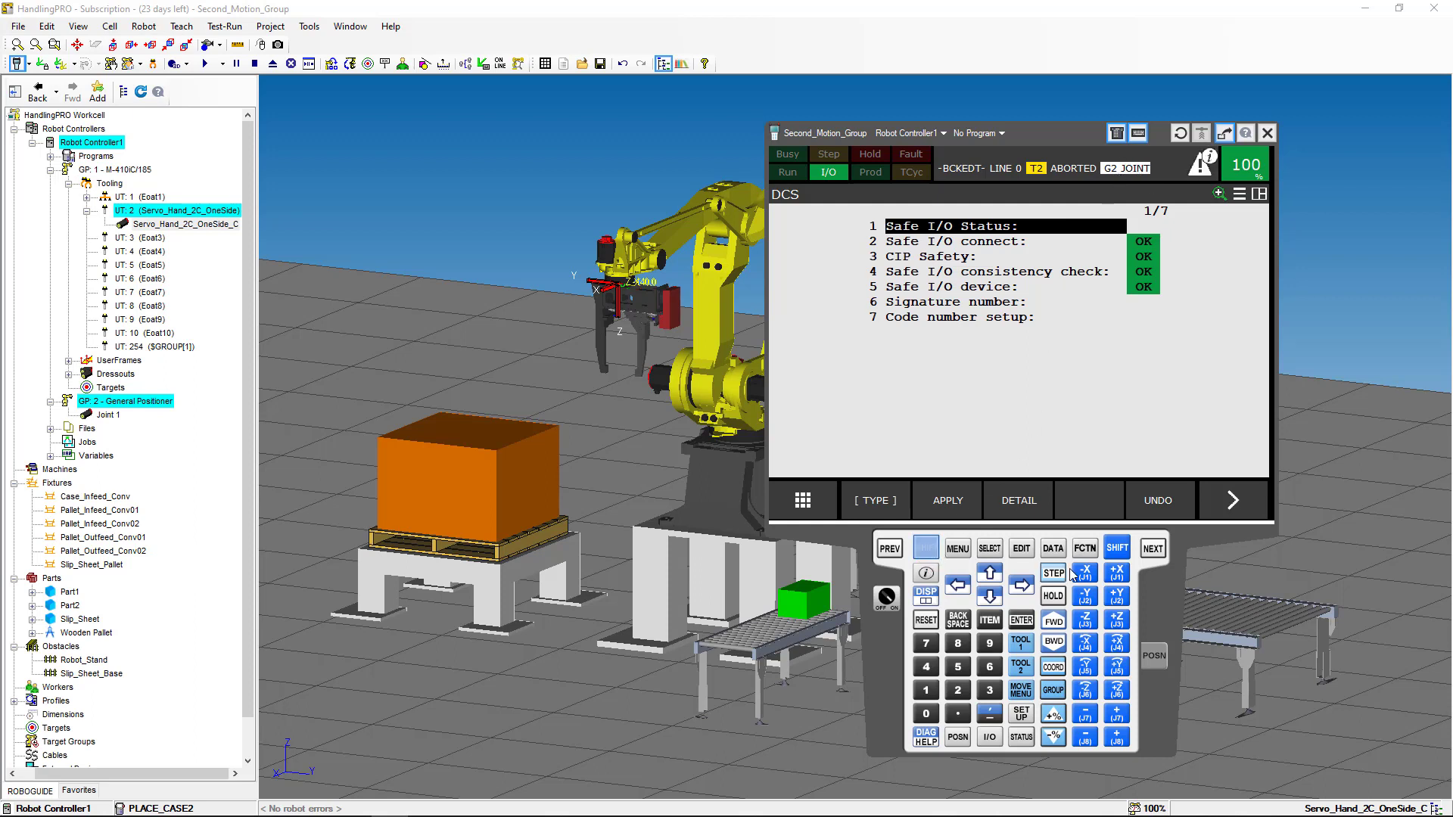
pyautogui.click(1119, 580)
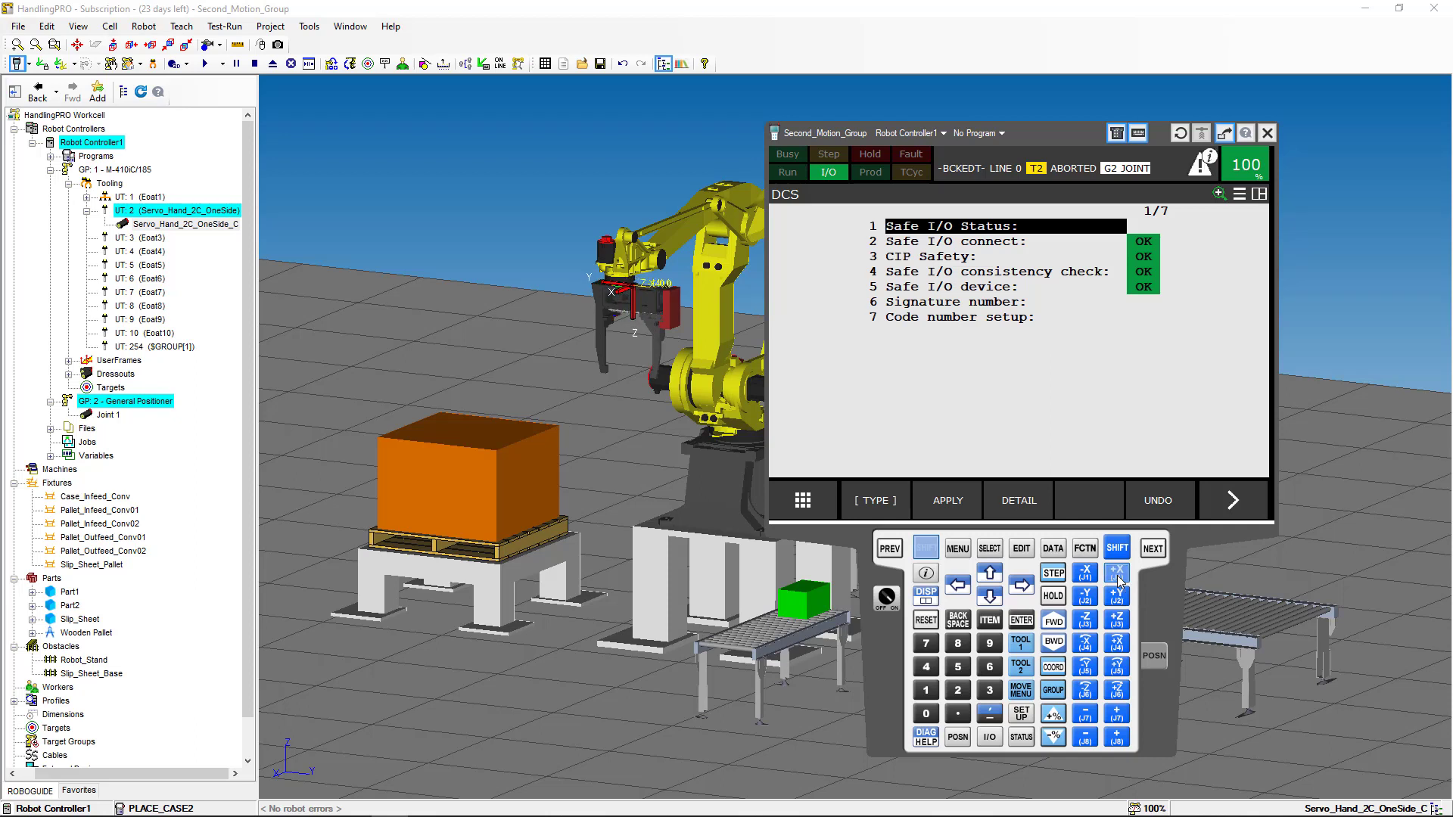
pyautogui.click(1089, 579)
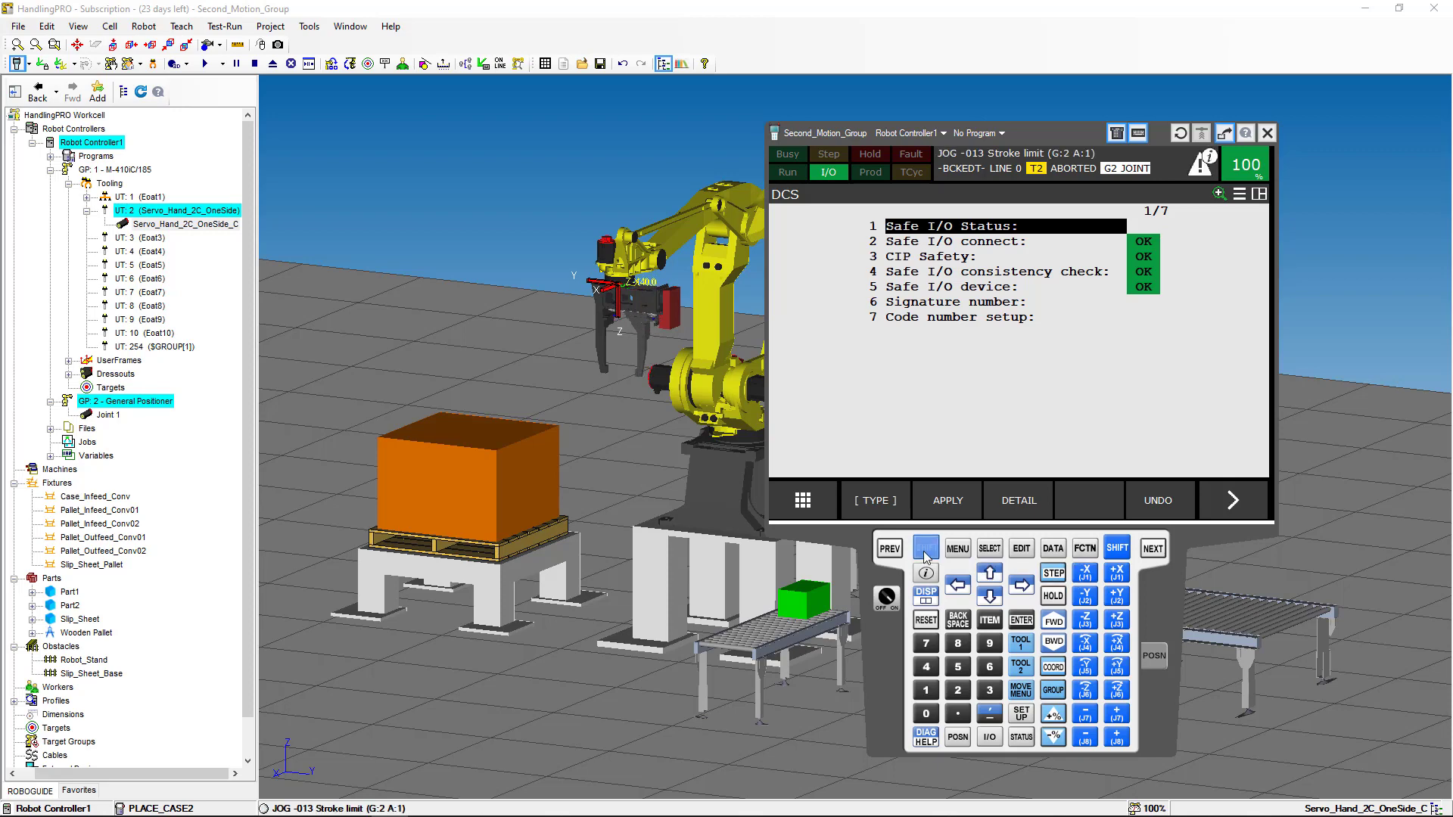
pyautogui.click(1268, 133)
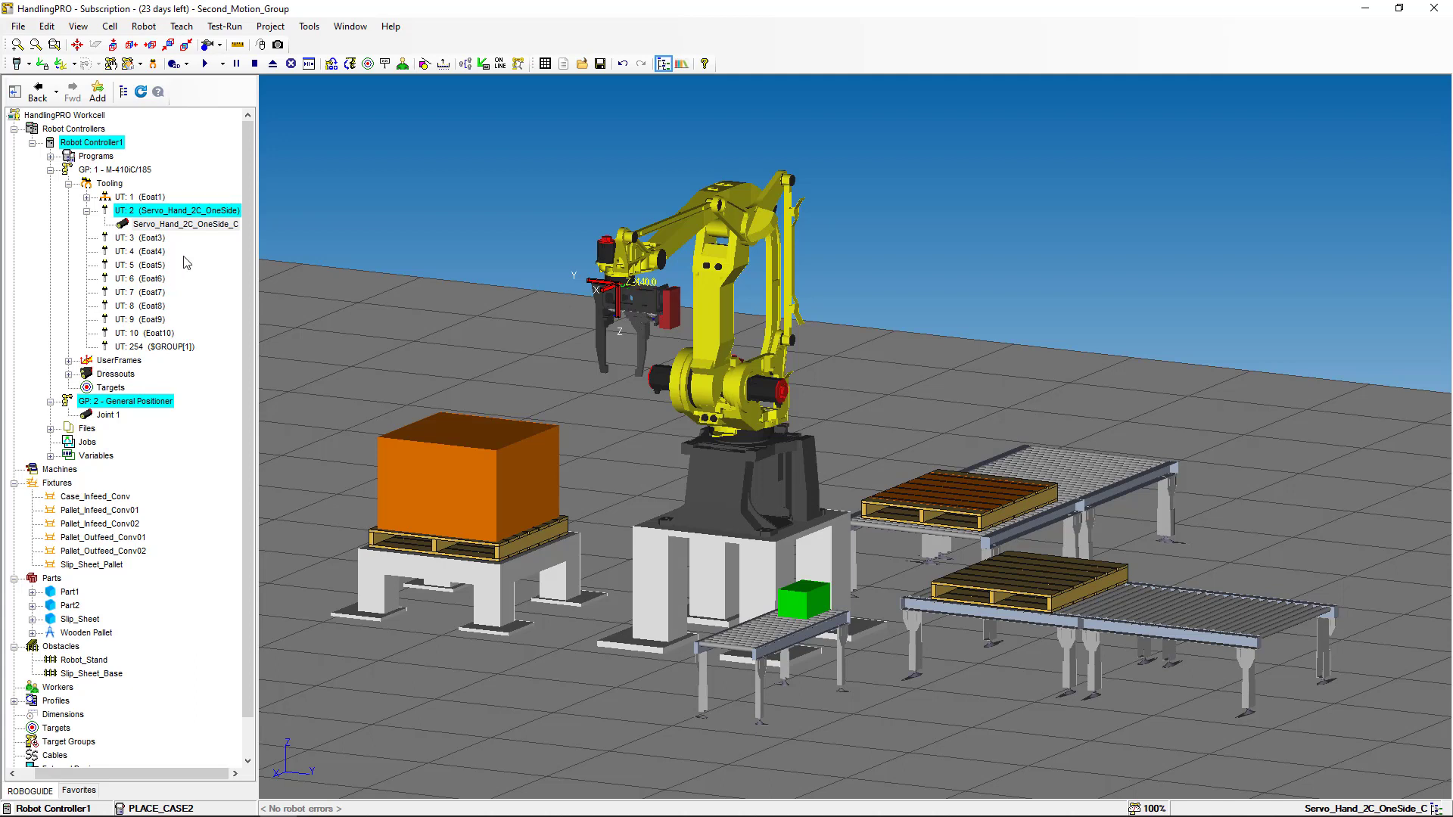
# - In UT: 2's properties, set the UTOOL offset to Y 102 and Z 665 mm and apply it
pyautogui.rightClick(214, 217)
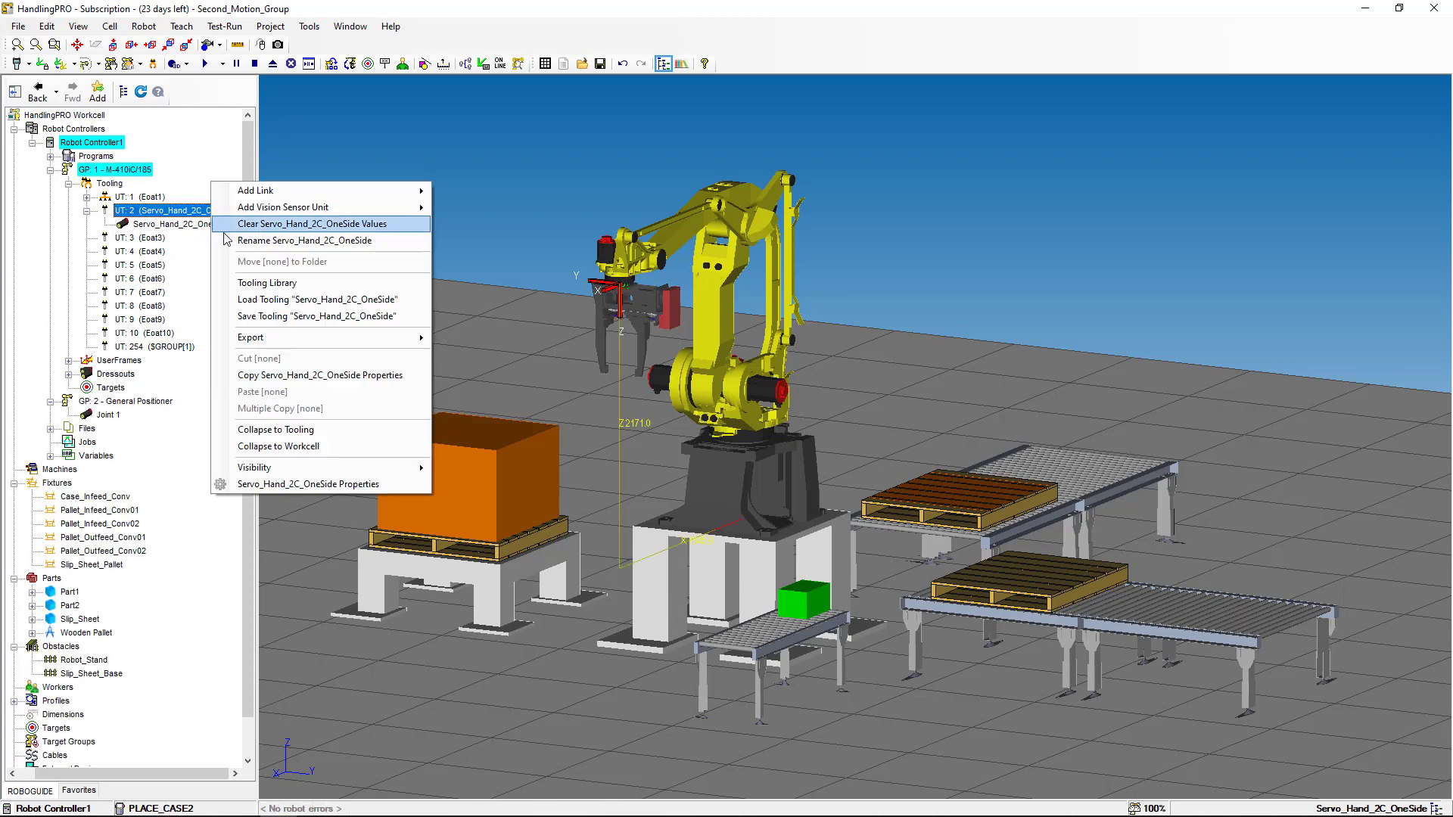
pyautogui.click(260, 485)
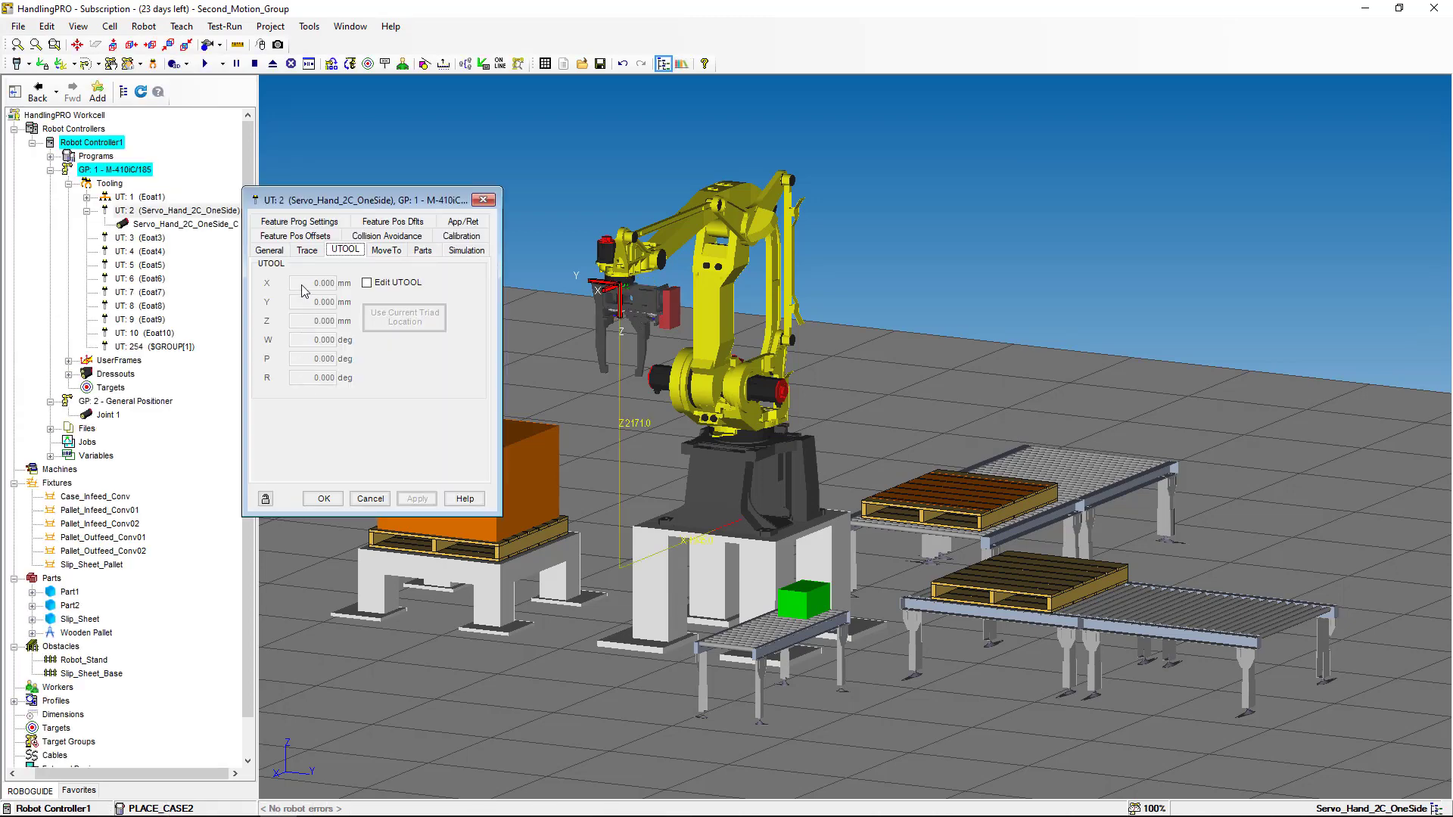
pyautogui.click(367, 283)
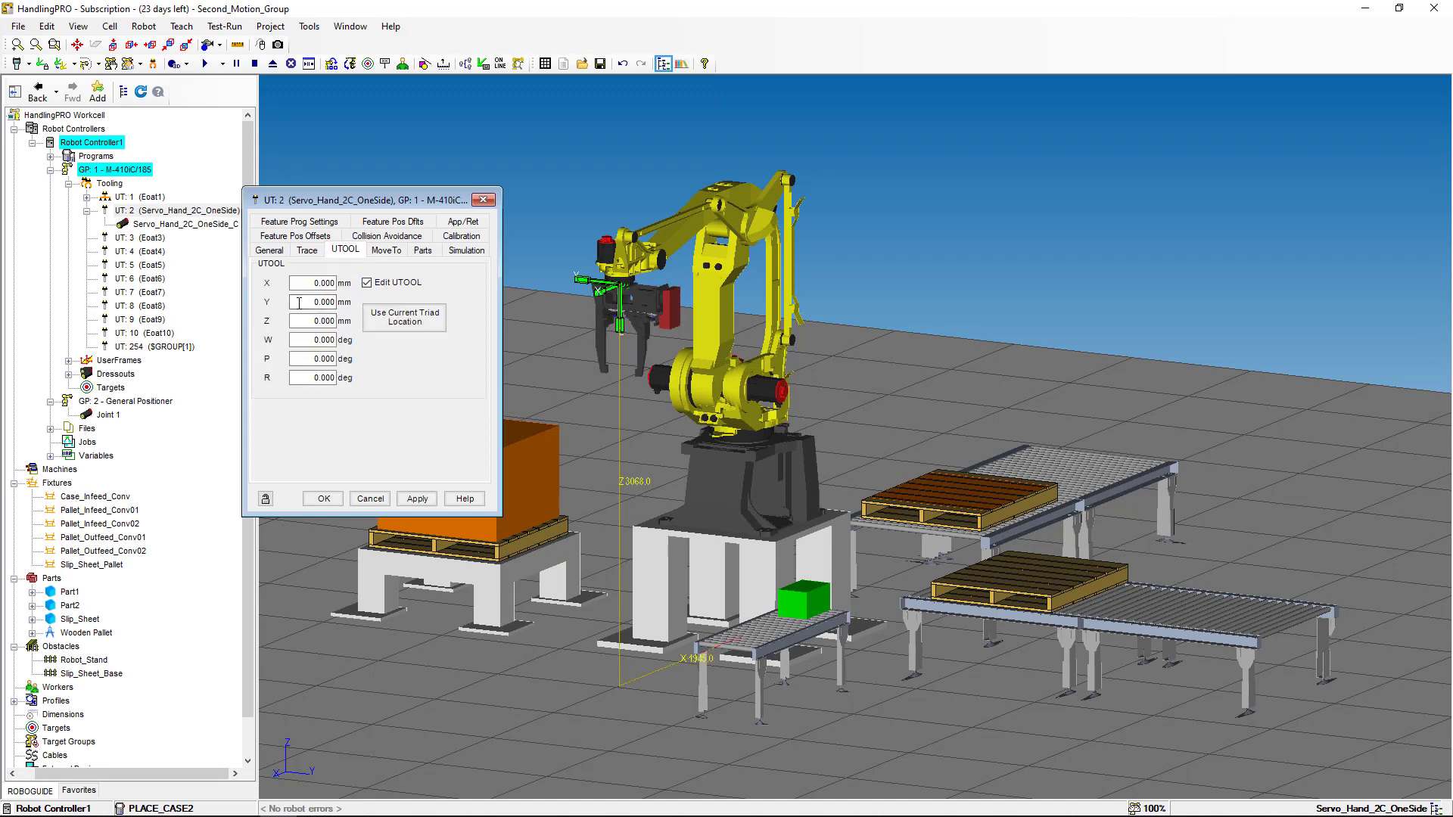
pyautogui.moveTo(314, 302); pyautogui.dragTo(336, 302)
pyautogui.write('102')
pyautogui.moveTo(311, 320); pyautogui.dragTo(368, 386)
pyautogui.write('665')
pyautogui.click(415, 498)
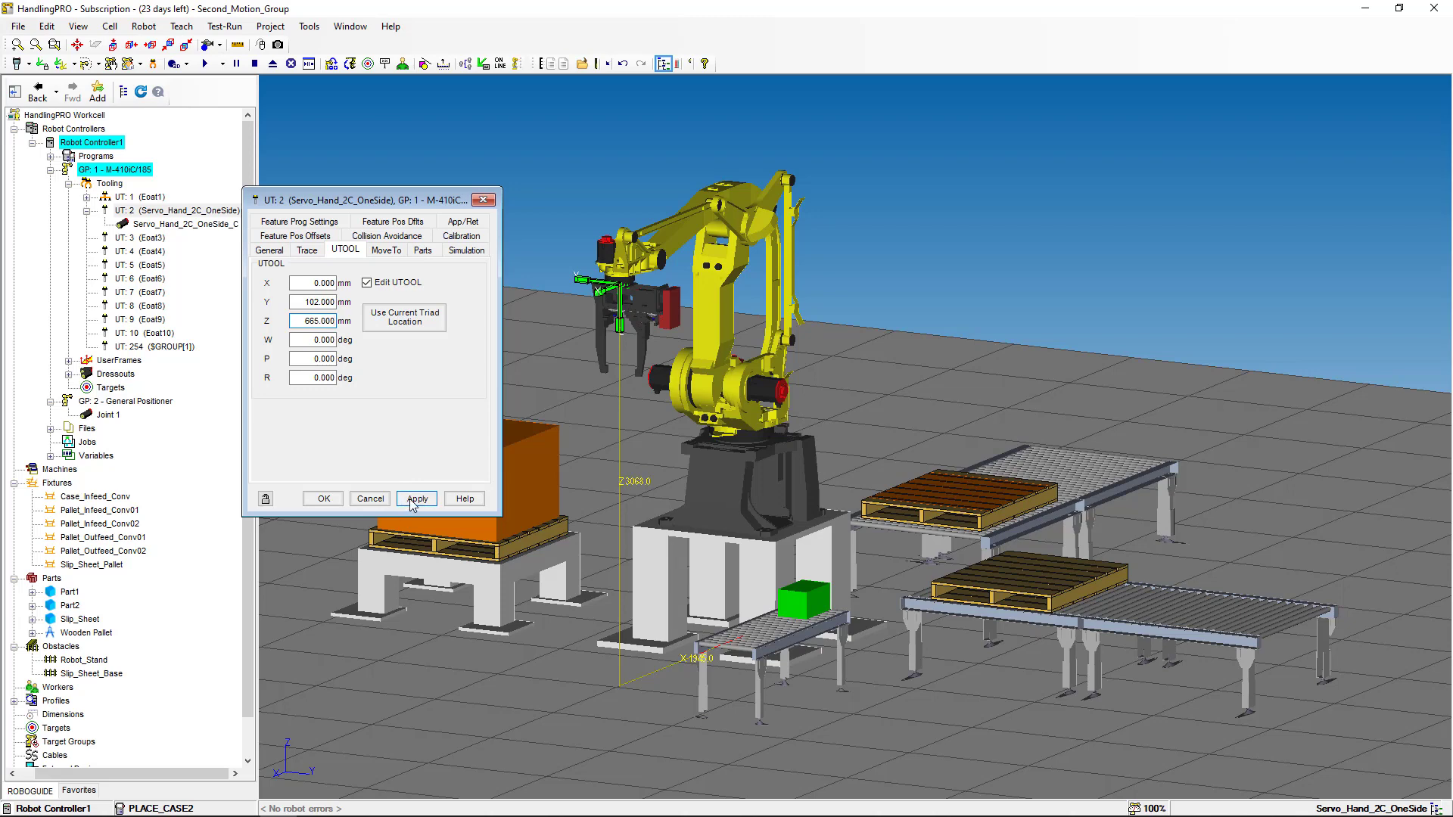
pyautogui.click(480, 200)
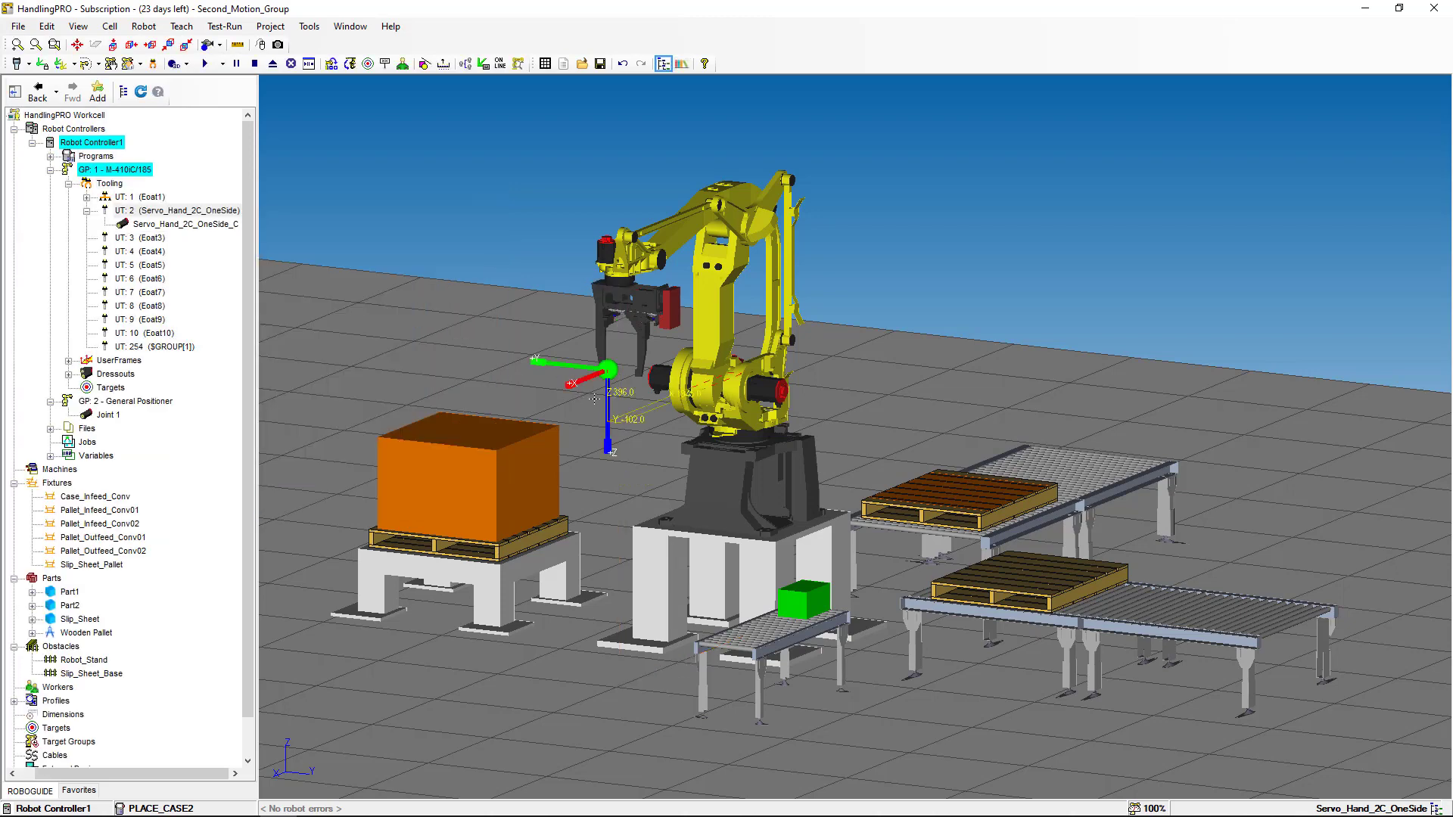
# - Zoom and orbit in on the gripper's new tool point, then show the teach pendant
pyautogui.scroll(8, 594, 399)
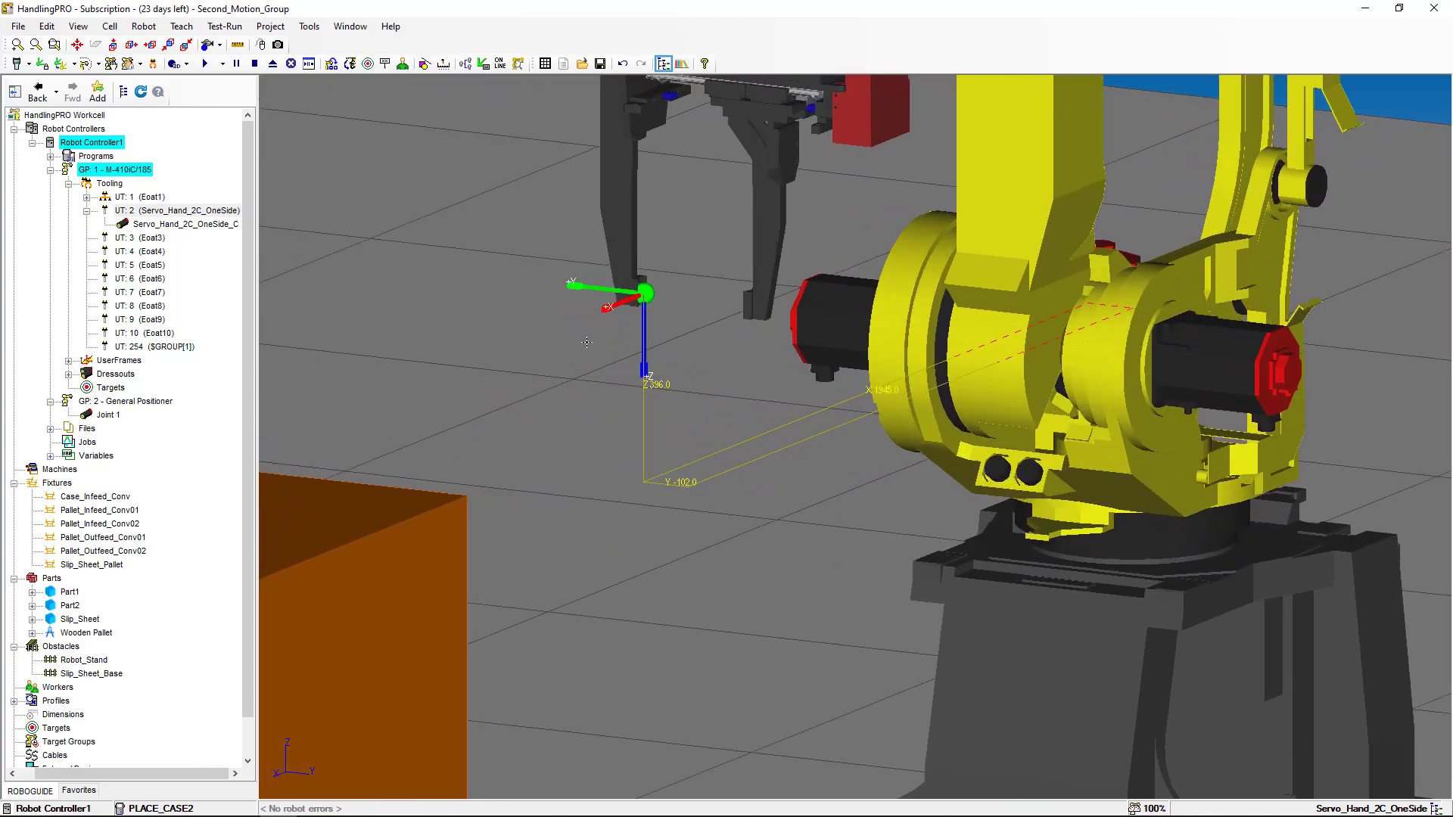
pyautogui.moveTo(588, 343)
pyautogui.mouseDown(button='right')
pyautogui.moveTo(668, 366)
pyautogui.moveTo(739, 360)
pyautogui.moveTo(606, 363)
pyautogui.moveTo(583, 346)
pyautogui.mouseUp(button='right')
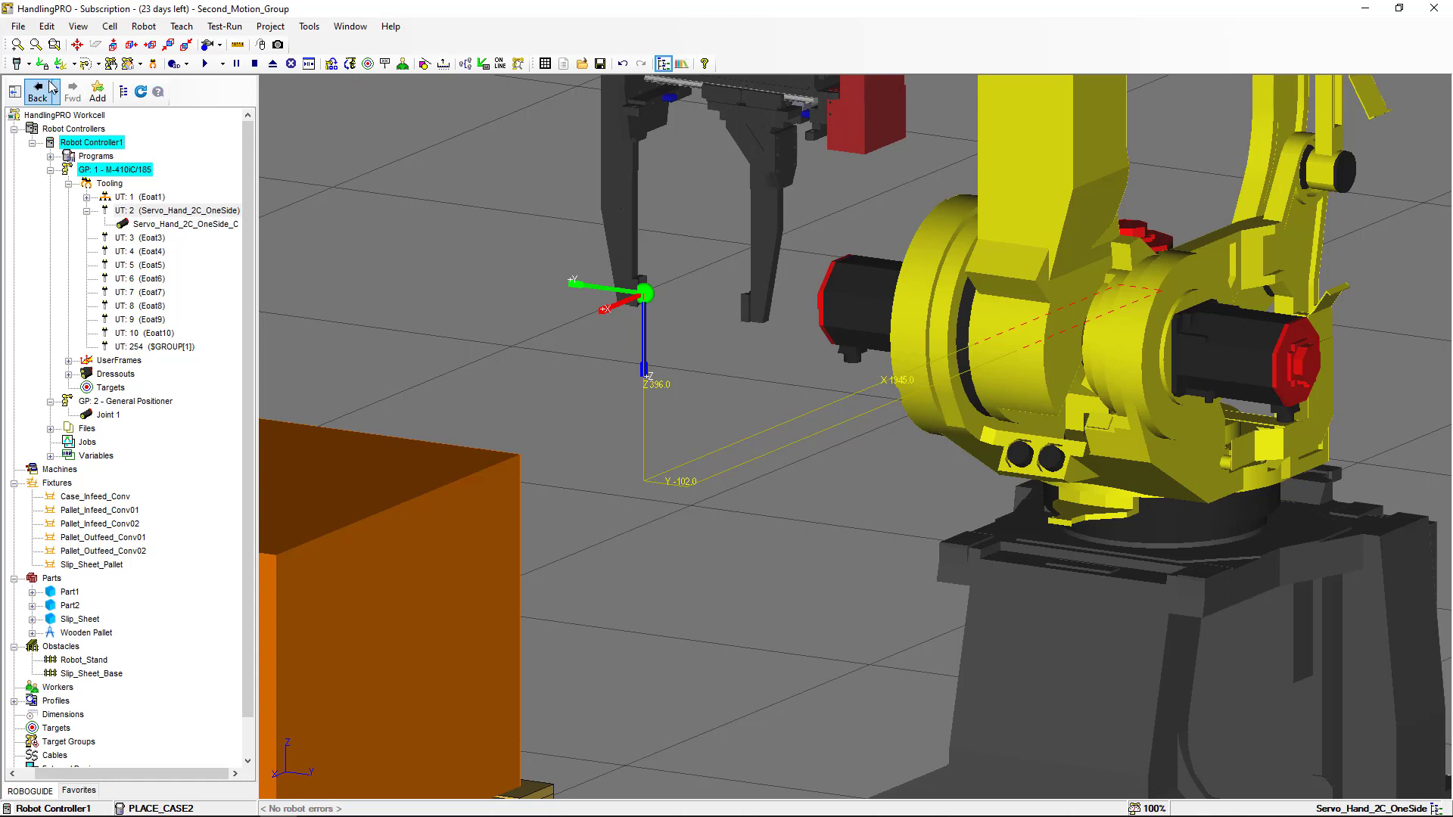
pyautogui.click(15, 67)
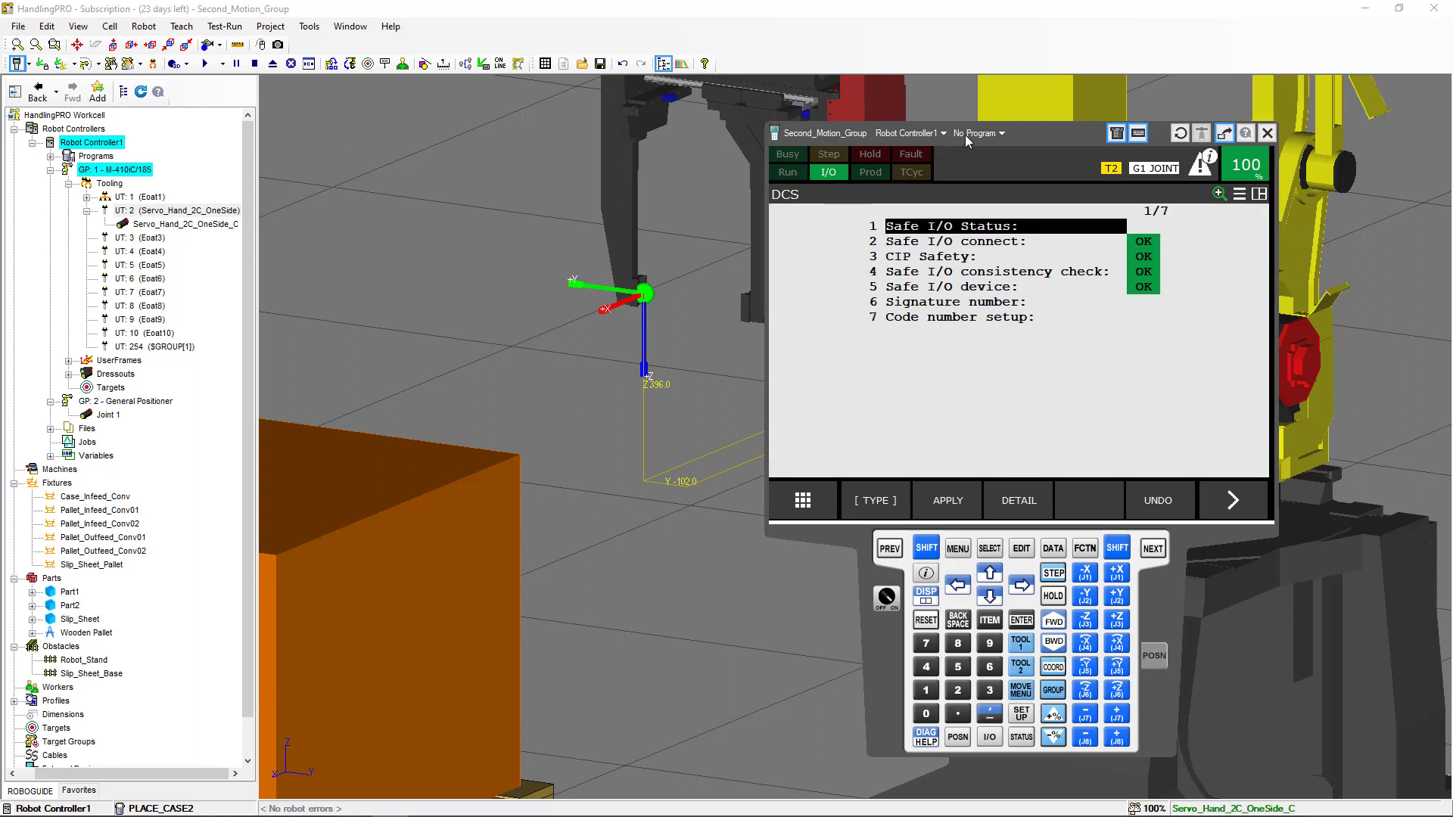
# - On the pendant, go to SETUP > Frames and select tool frame 2
pyautogui.click(958, 549)
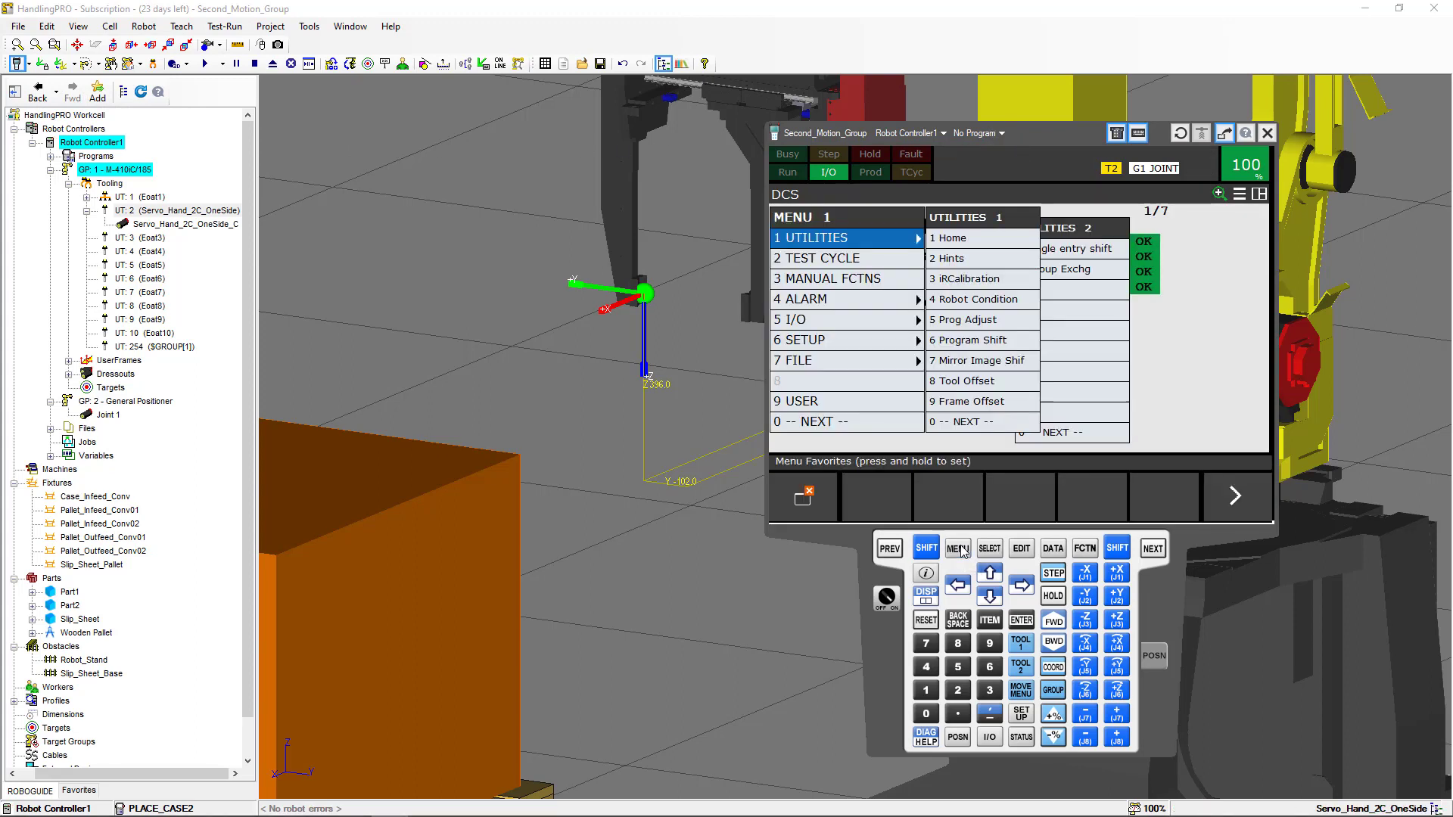
pyautogui.click(866, 350)
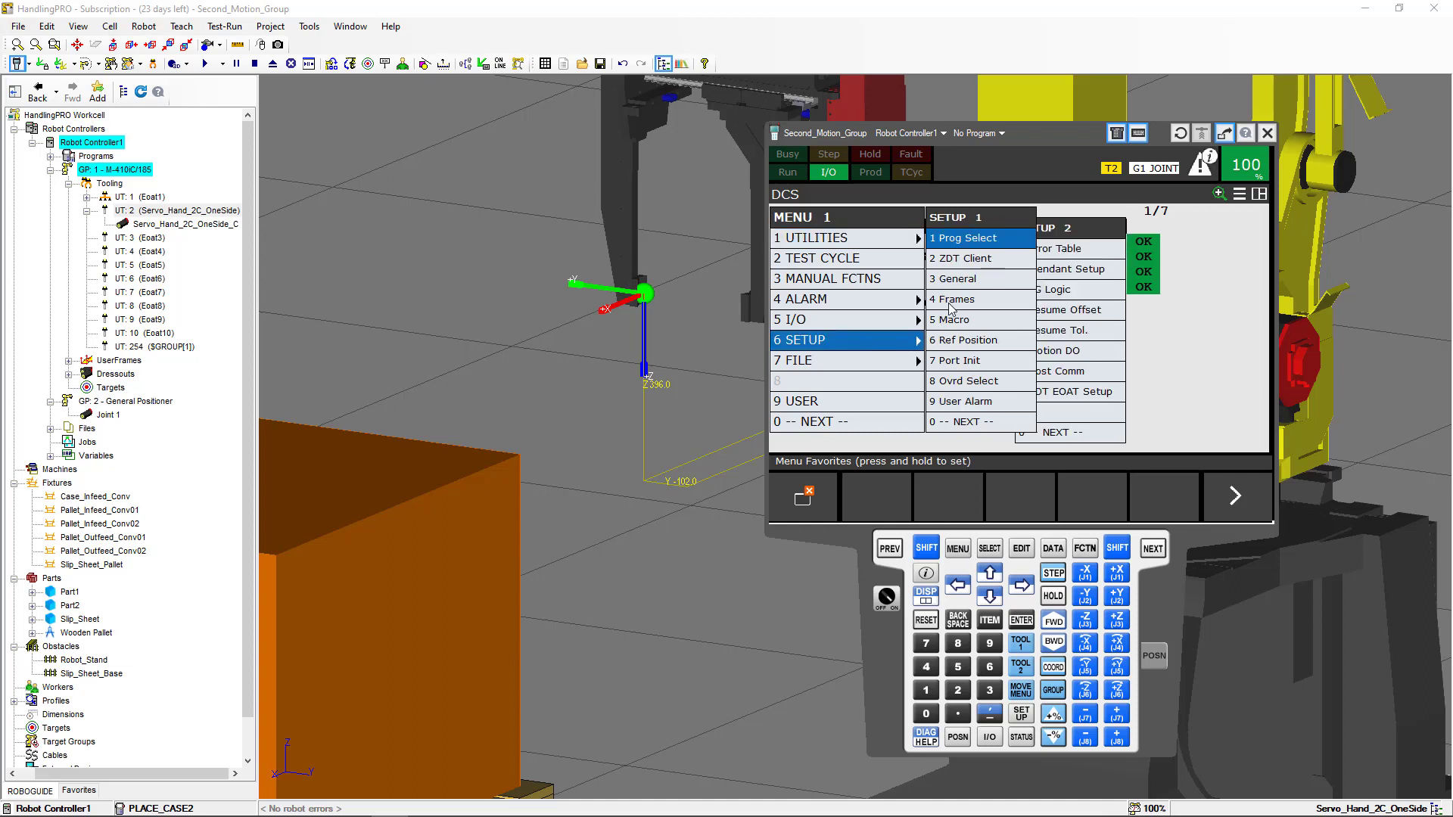
pyautogui.click(950, 304)
pyautogui.click(951, 300)
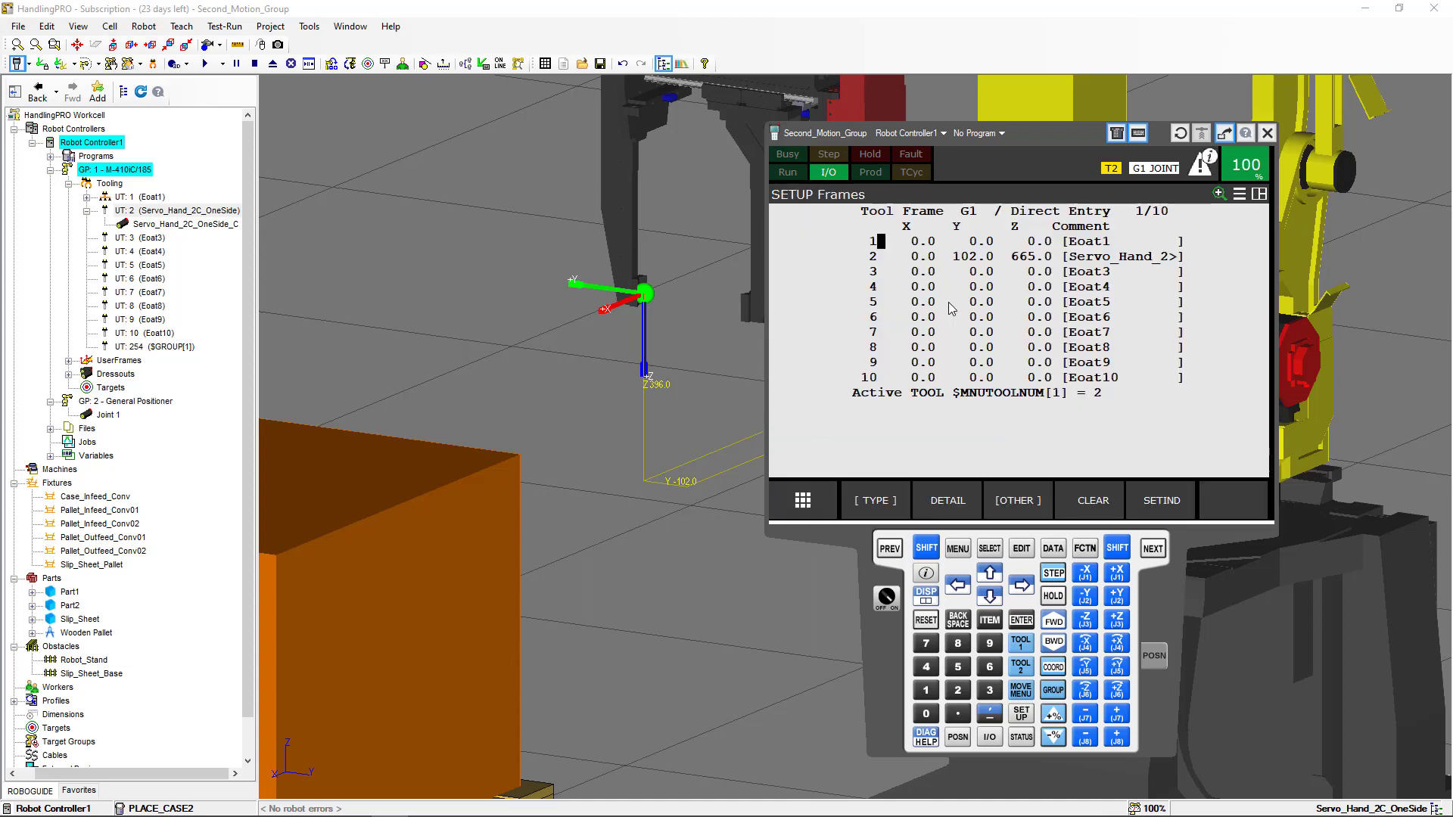
pyautogui.click(882, 261)
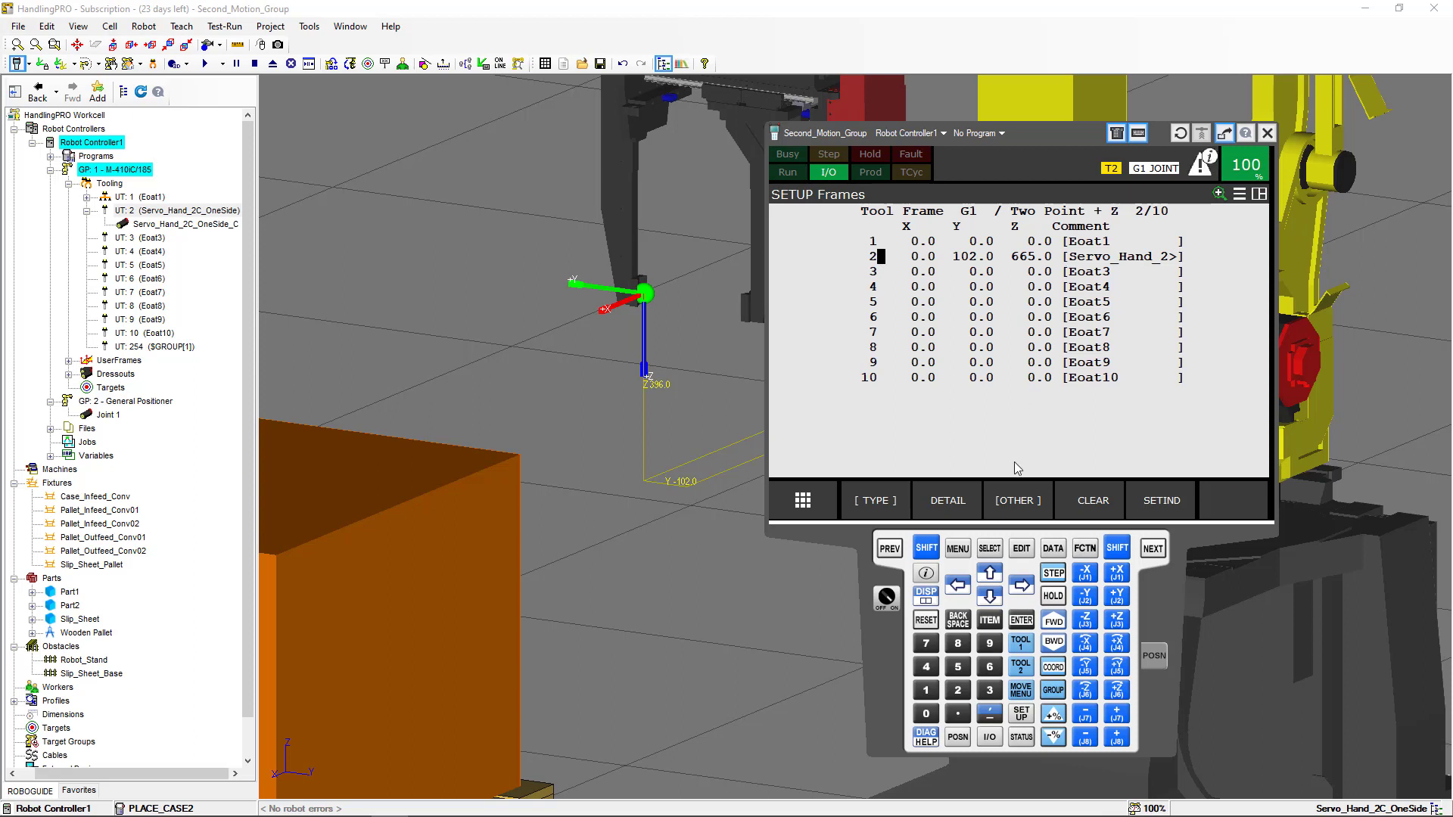
# - Show tool frame 2's detail reading Y 102, Z 665, set method Two Point + Z, and close the pendant
pyautogui.click(959, 505)
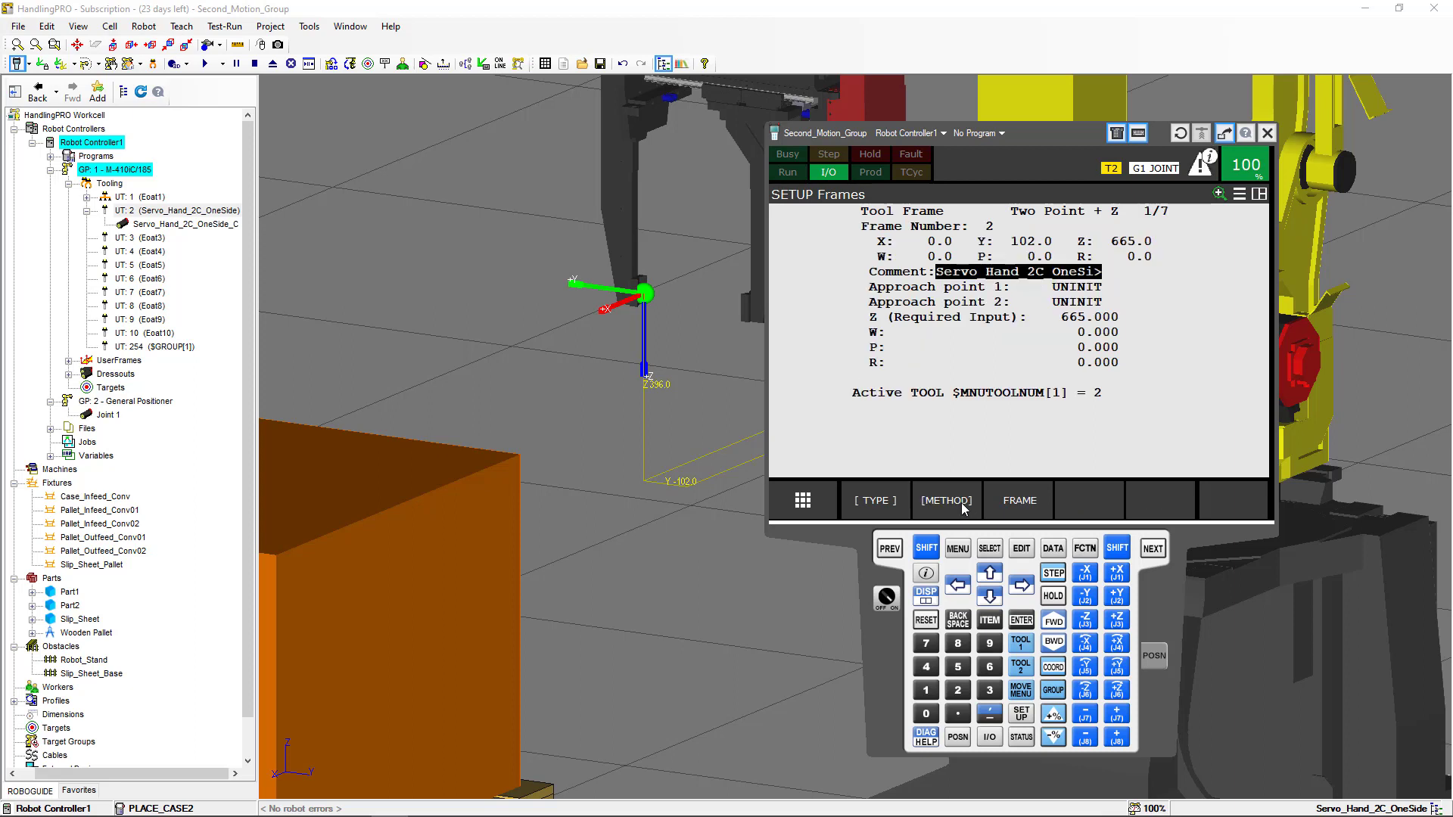
pyautogui.click(961, 506)
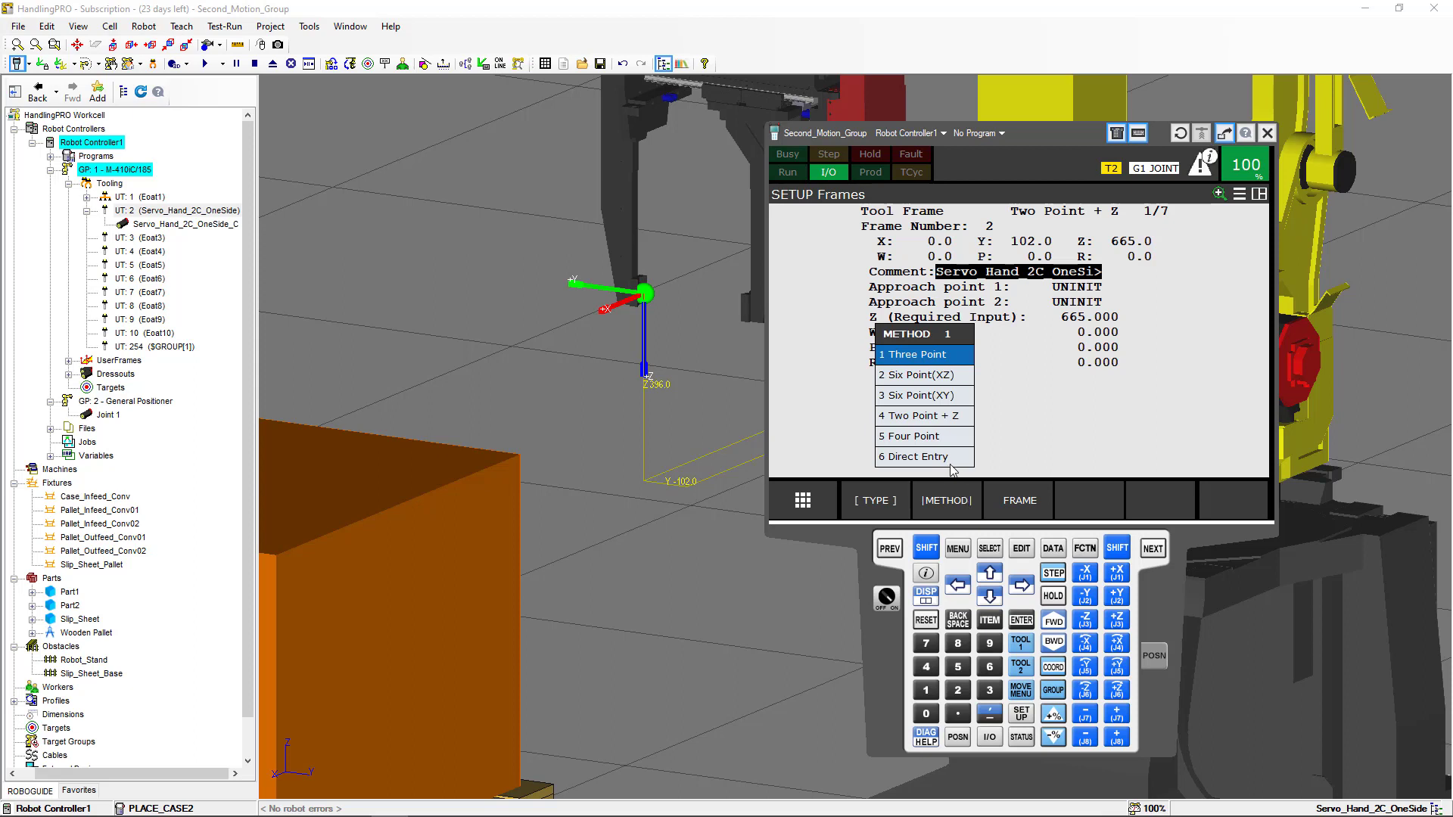
pyautogui.click(953, 419)
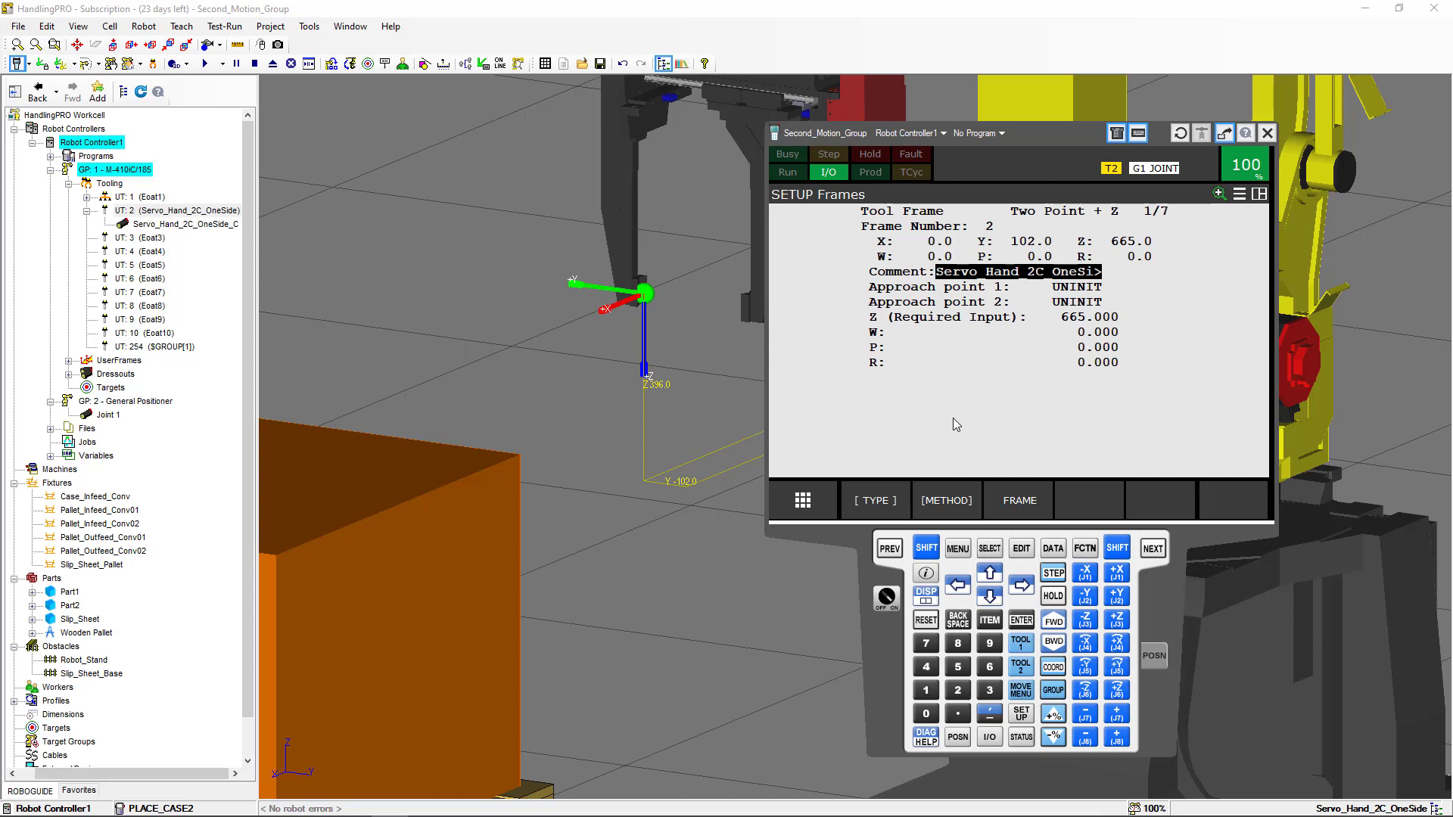
pyautogui.click(955, 502)
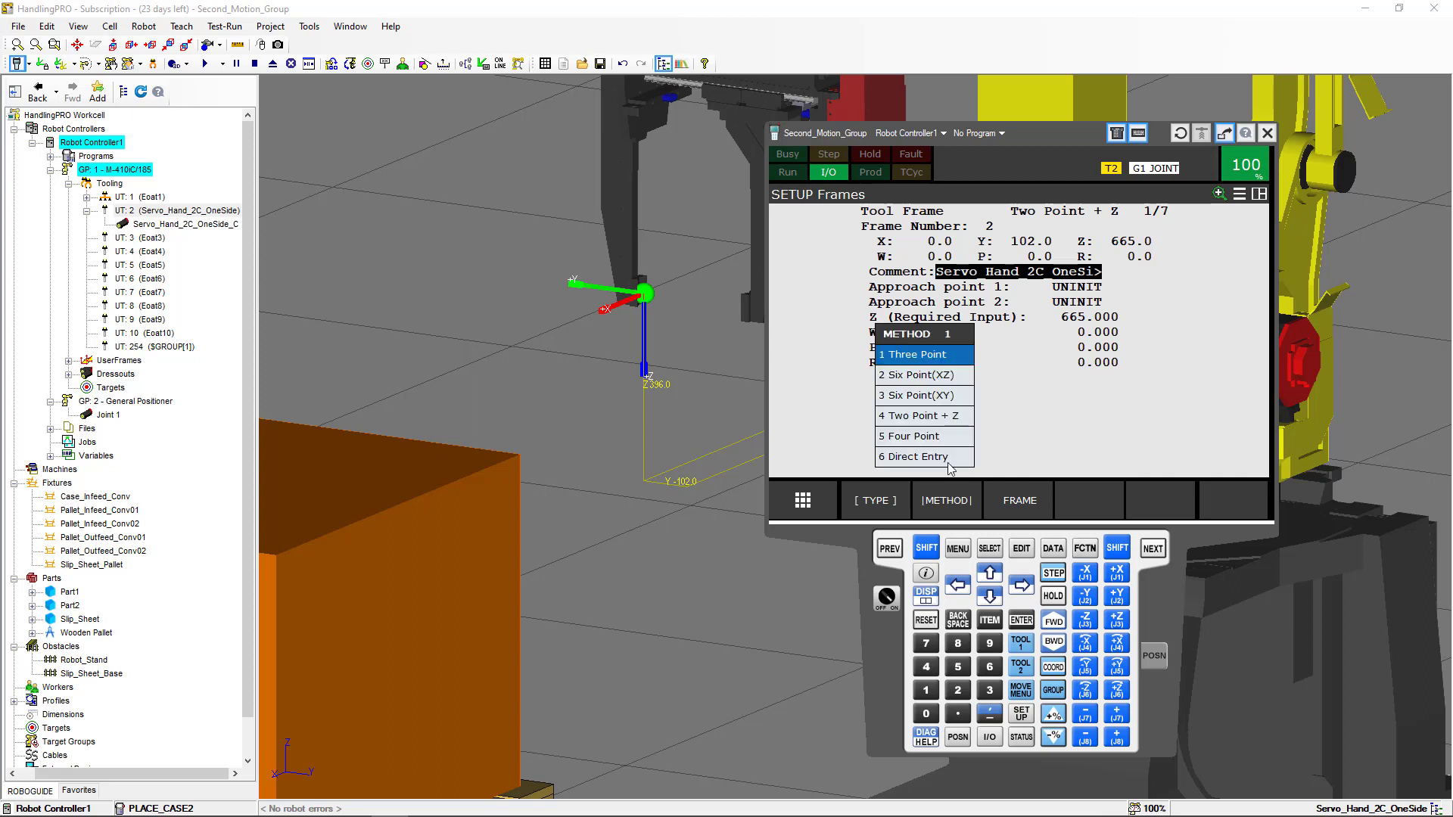
pyautogui.click(939, 419)
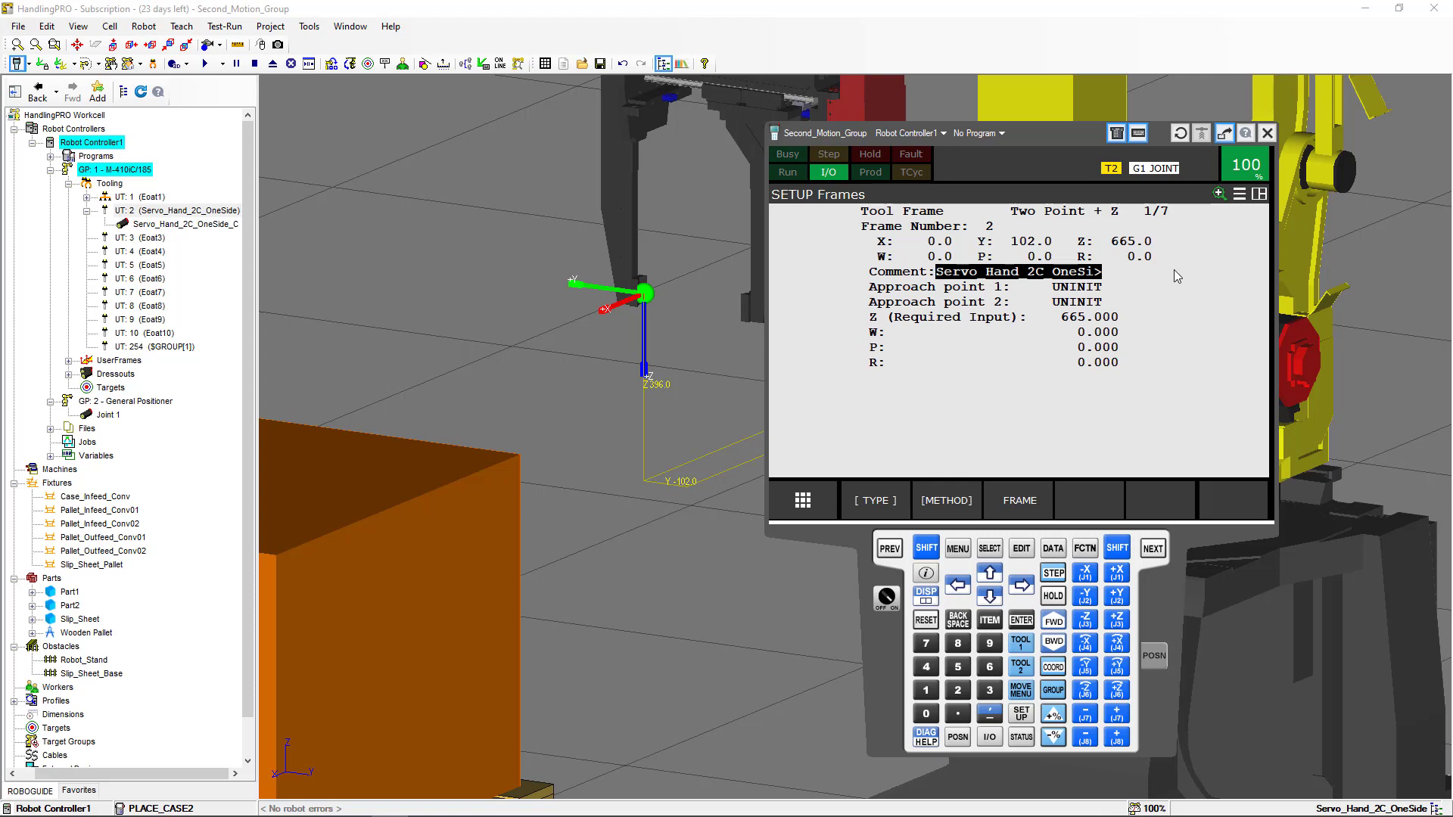
pyautogui.click(1265, 134)
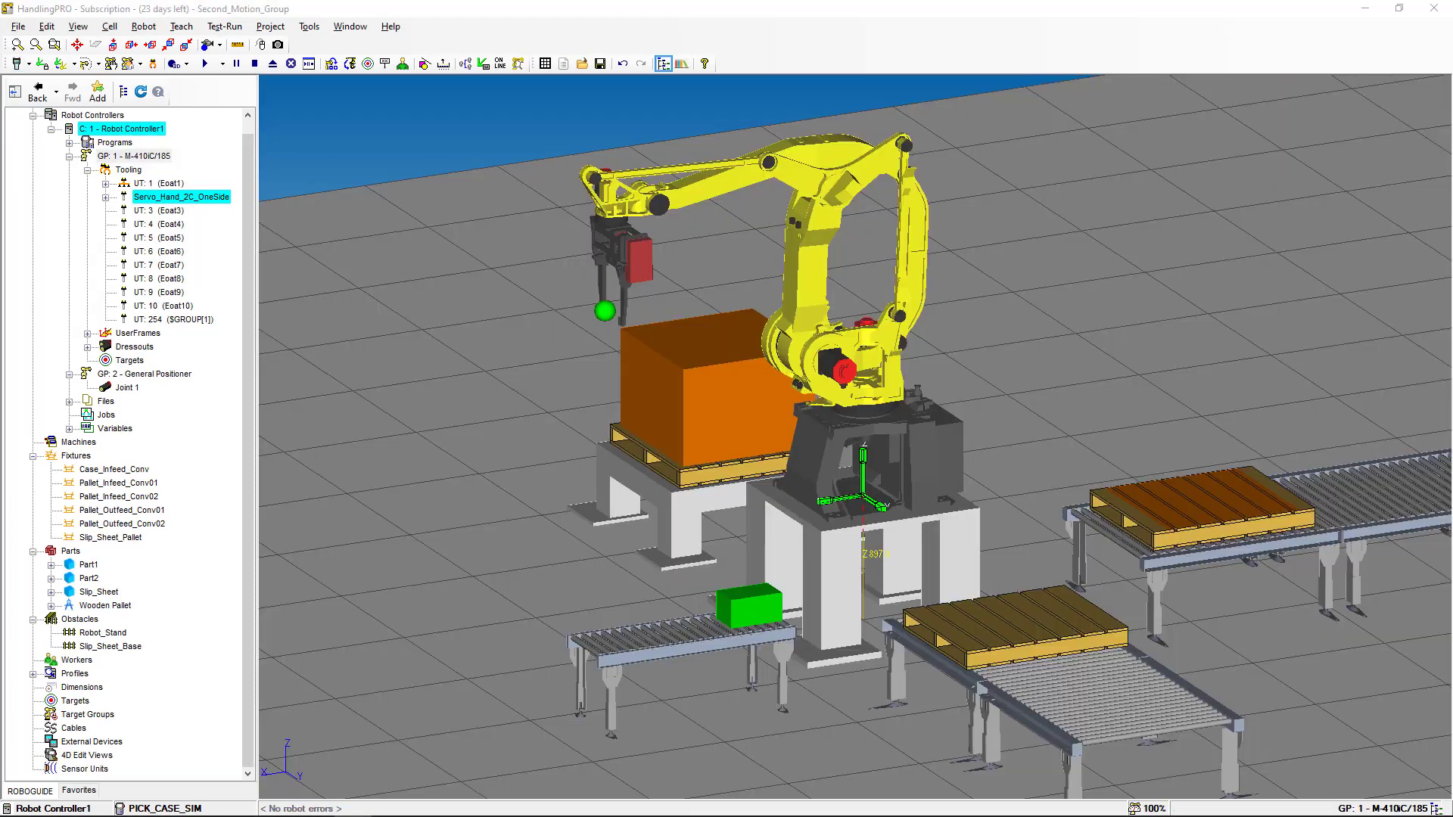